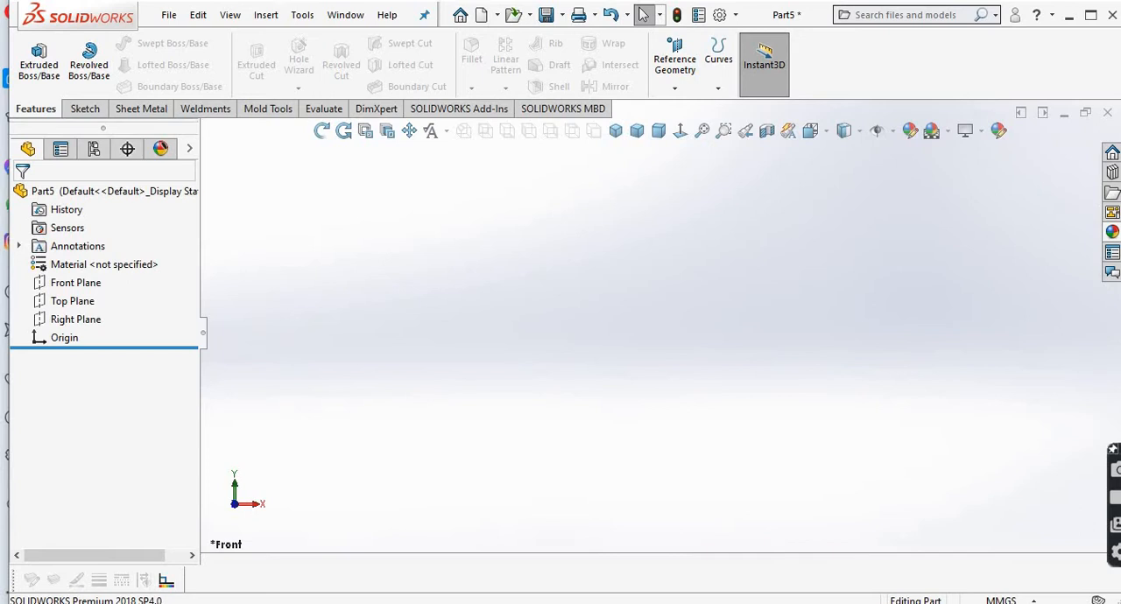
Step: Start a sketch on the Front Plane and consult the base-feature sketch in Figure 6-113 of the reference PDF
click(252, 603)
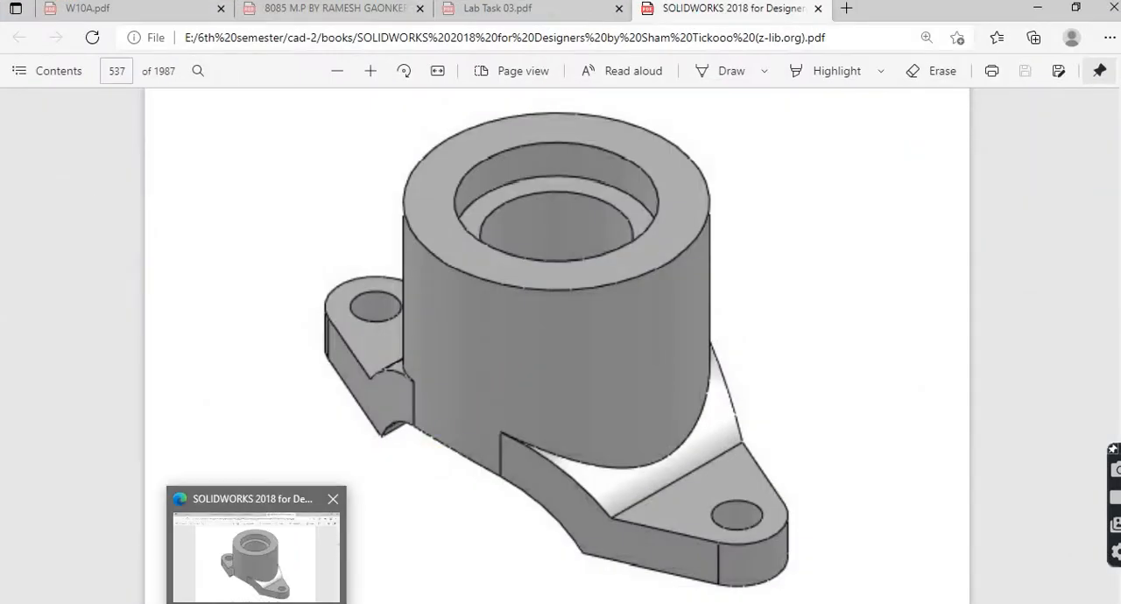
click(256, 603)
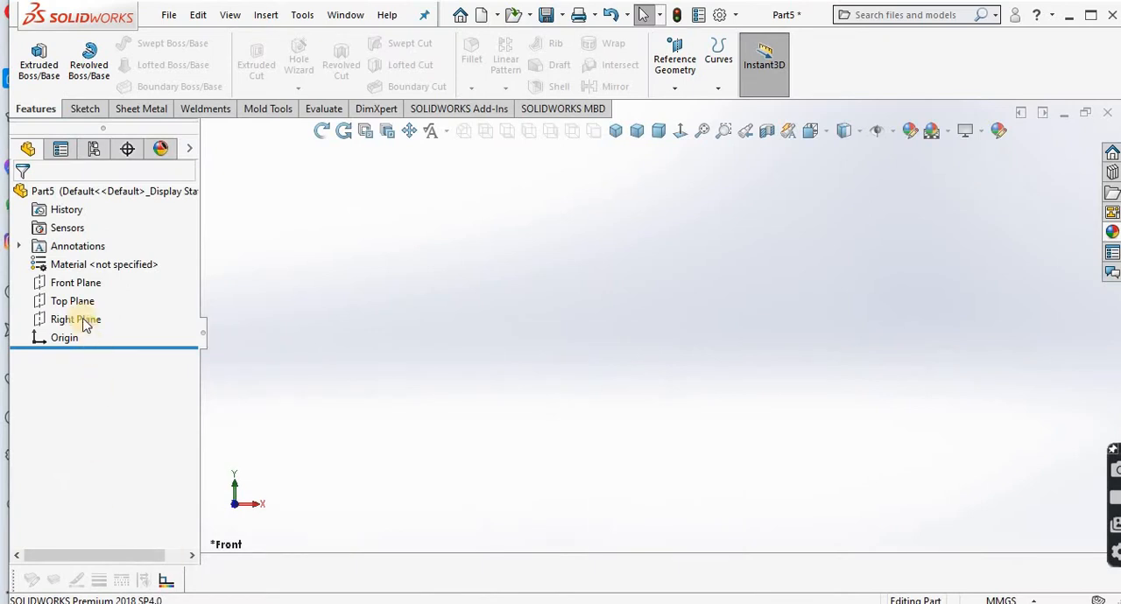
click(70, 282)
click(82, 261)
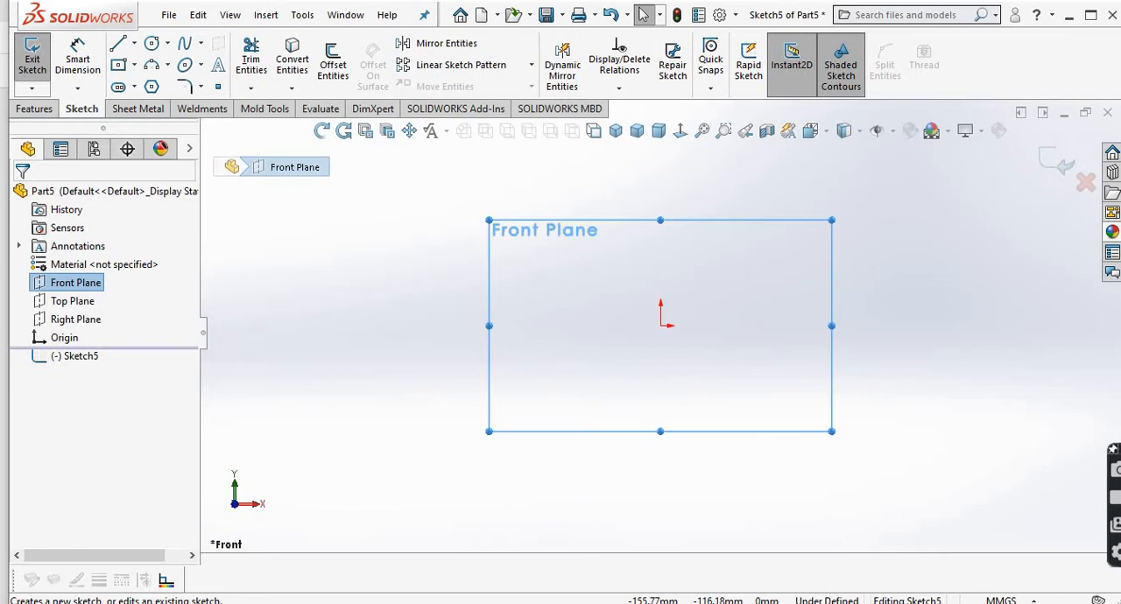
click(254, 603)
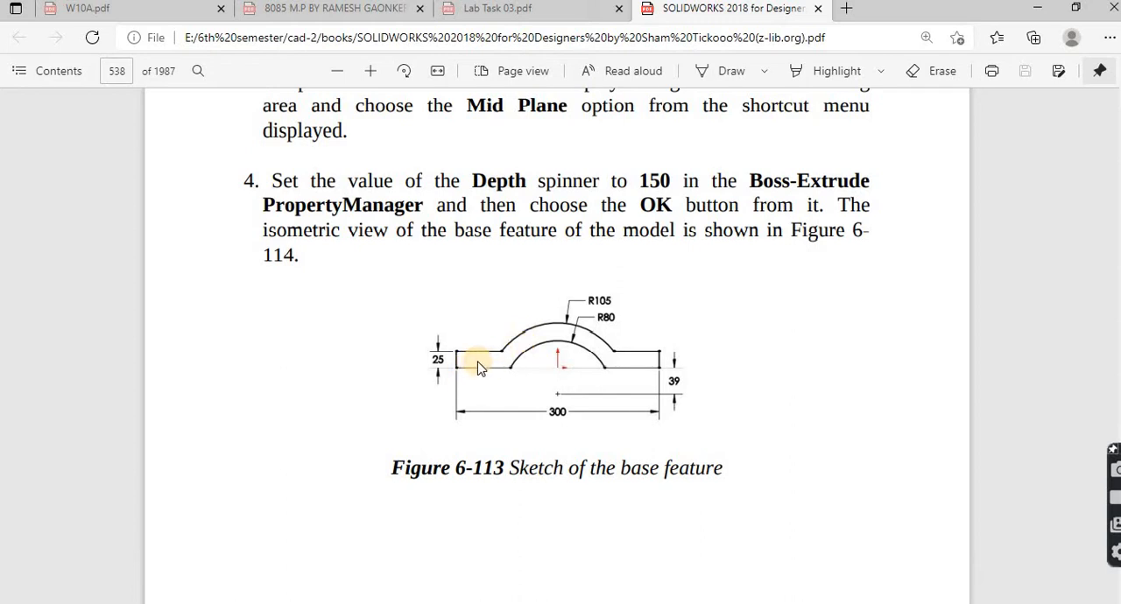
key(alt+Tab)
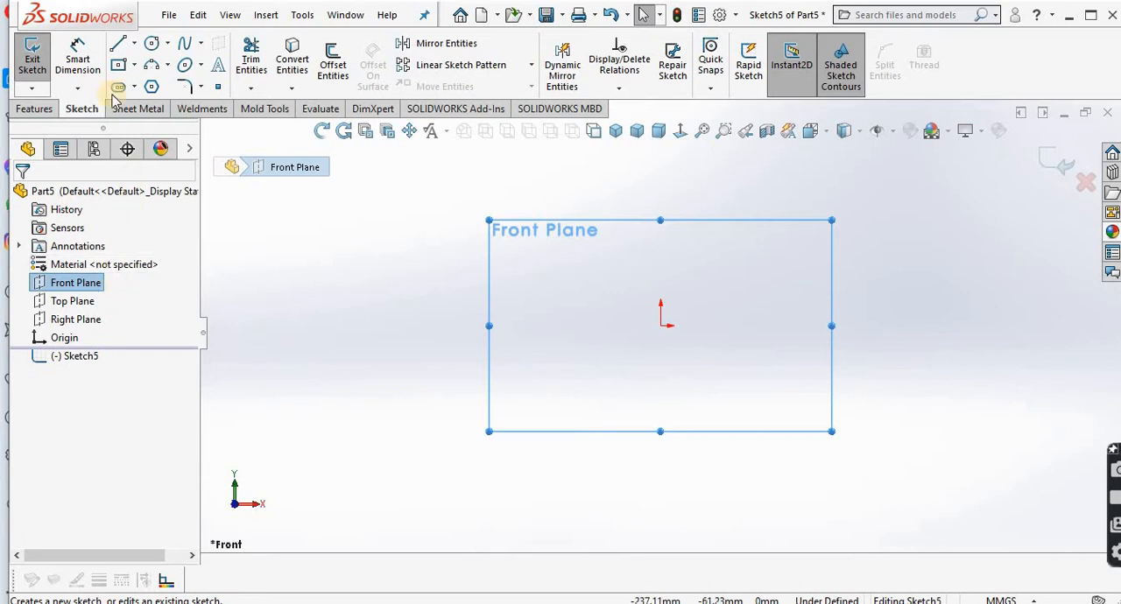
Step: Draw a horizontal midpoint line centred on the origin, about 235 mm long
click(119, 44)
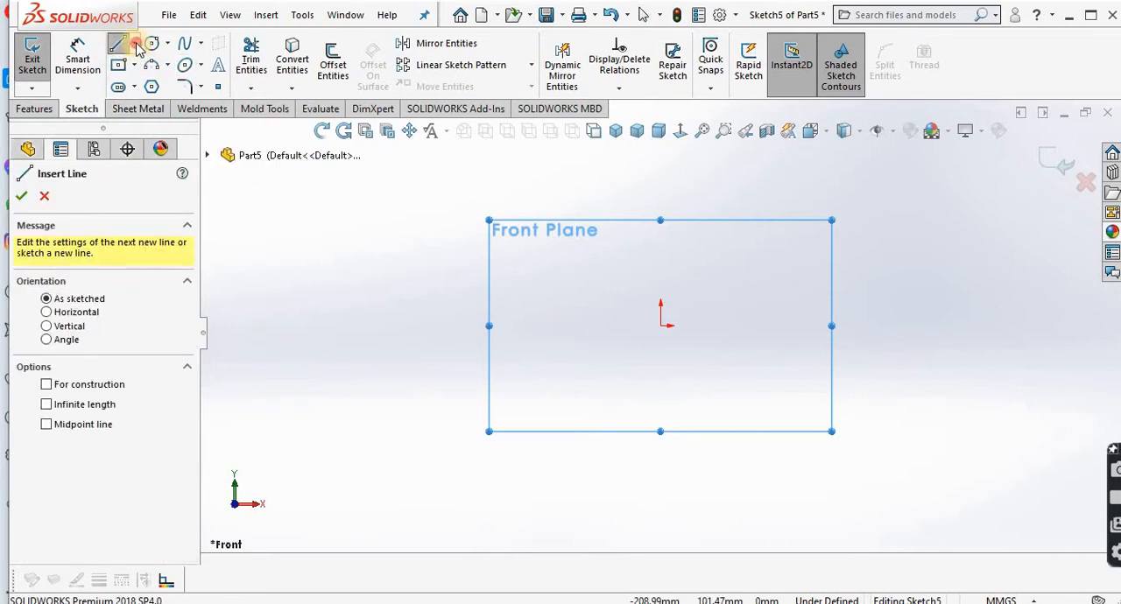
click(134, 44)
click(160, 102)
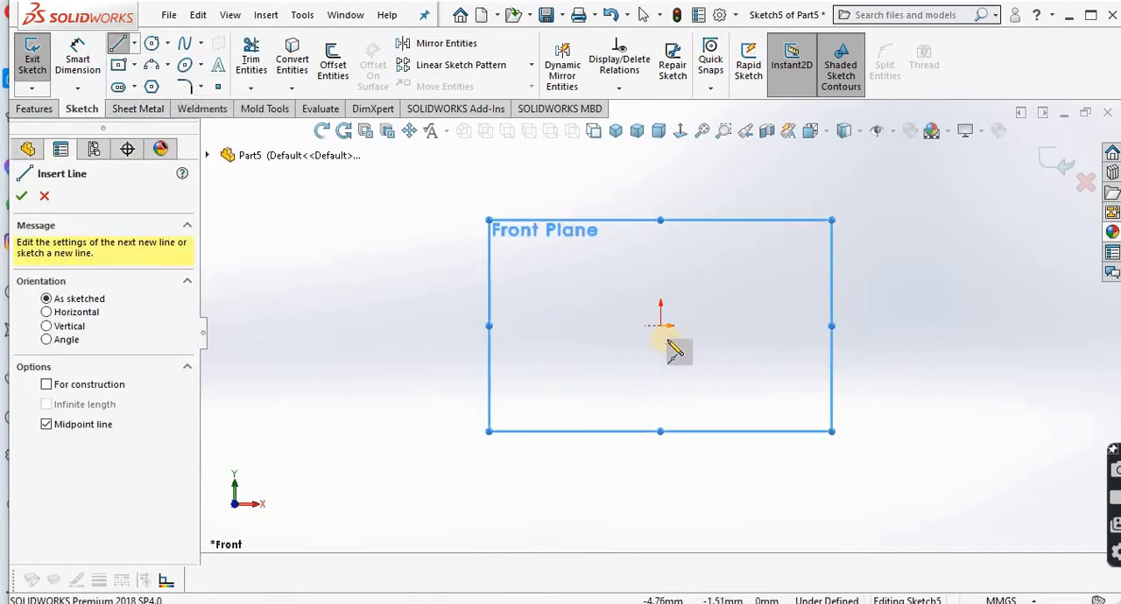
click(661, 326)
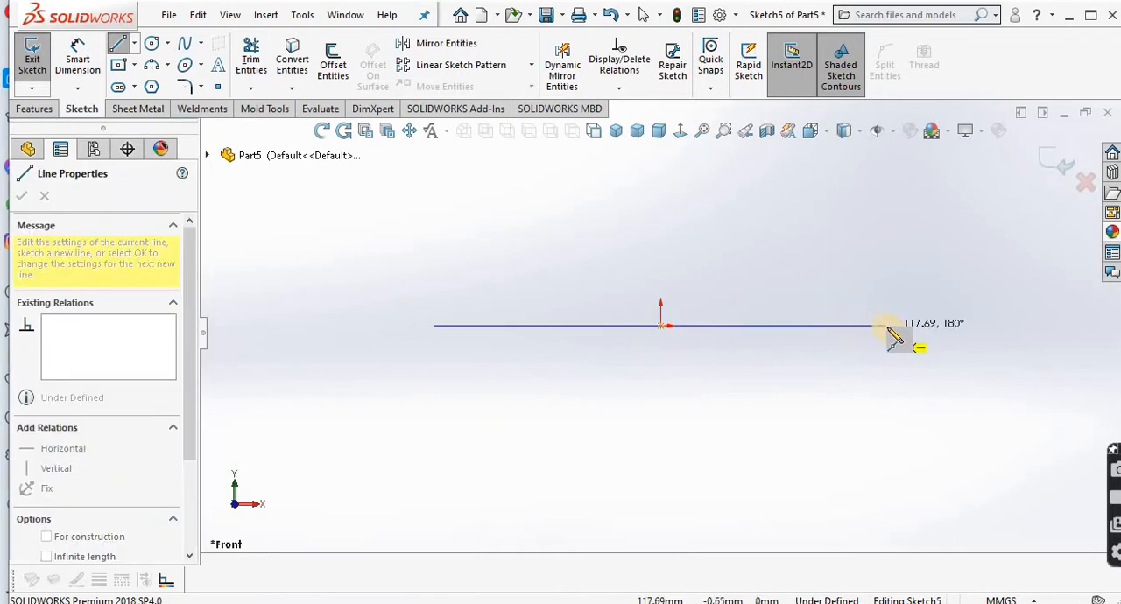
click(887, 325)
right_click(888, 328)
click(943, 340)
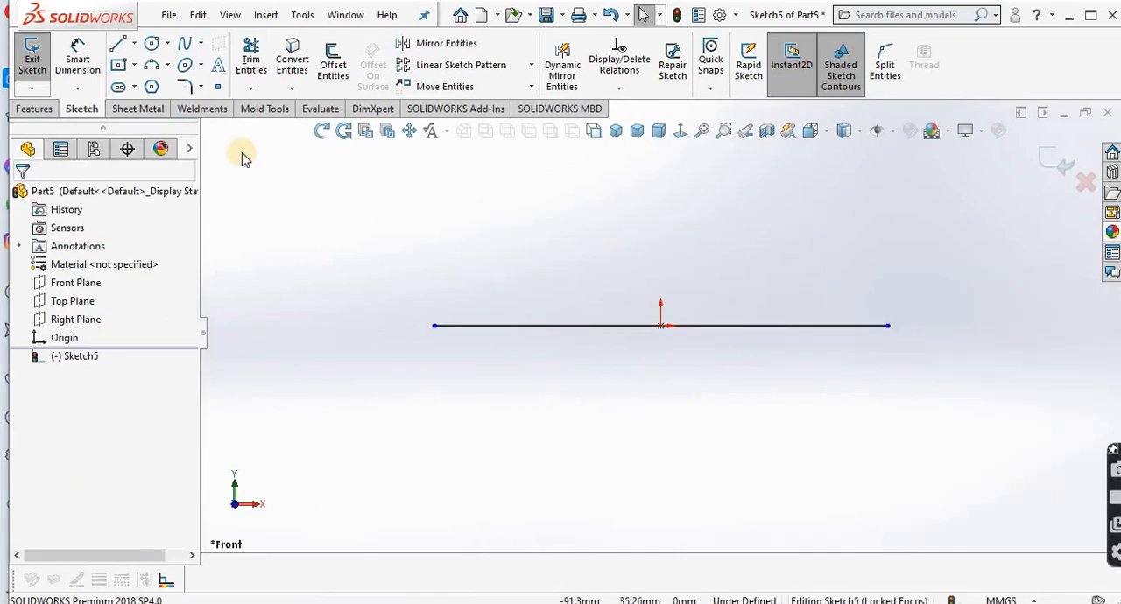
Step: Dimension the horizontal line's length as 300 mm, placing the dimension below it
click(77, 55)
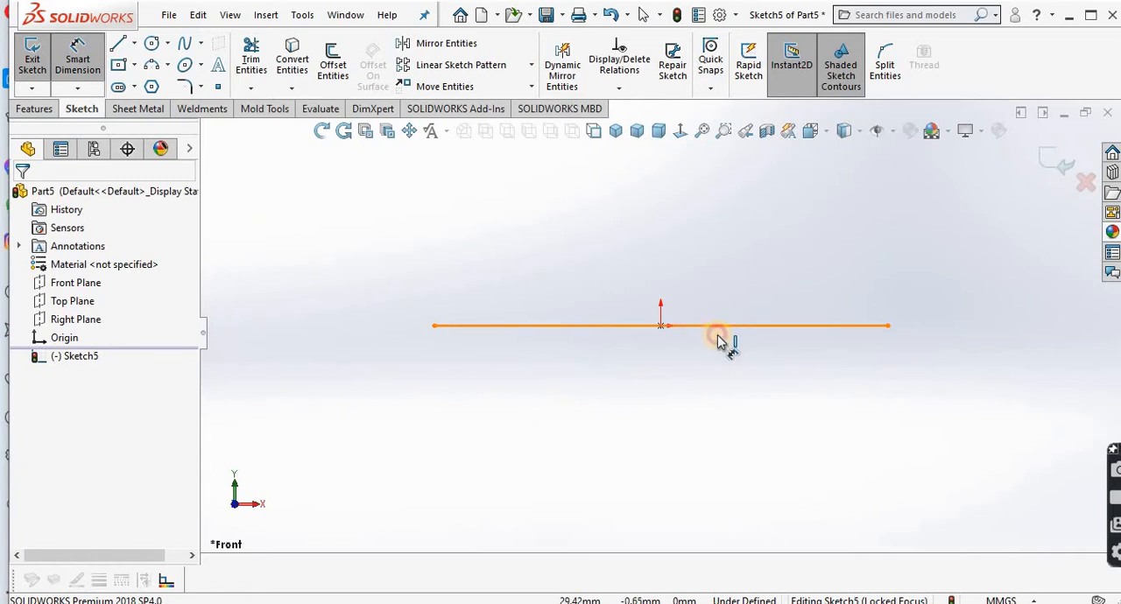
click(720, 332)
click(713, 383)
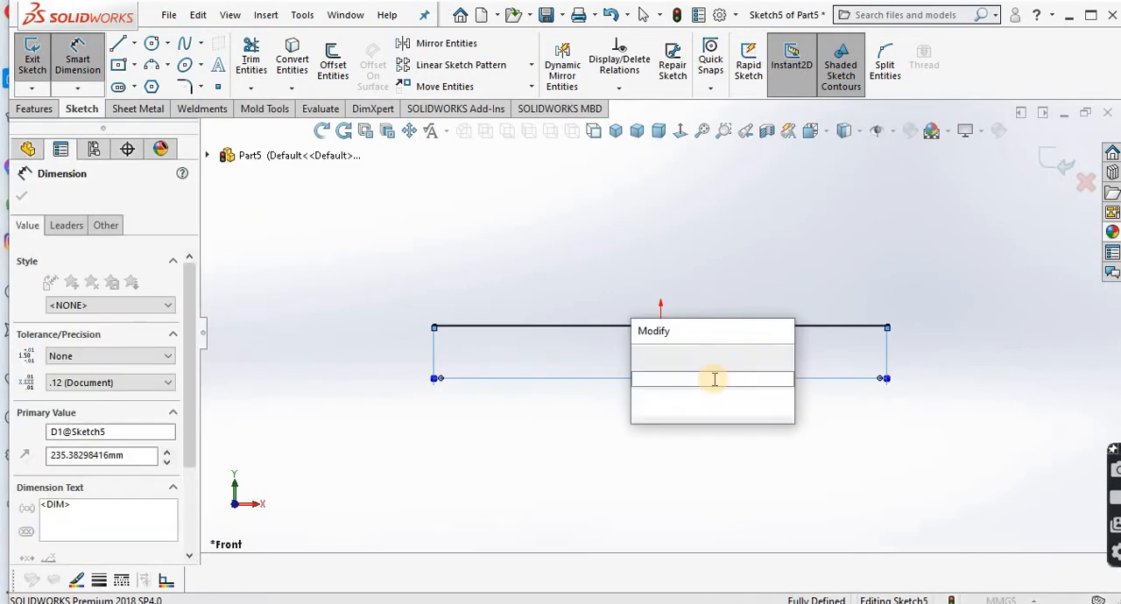
text(300)
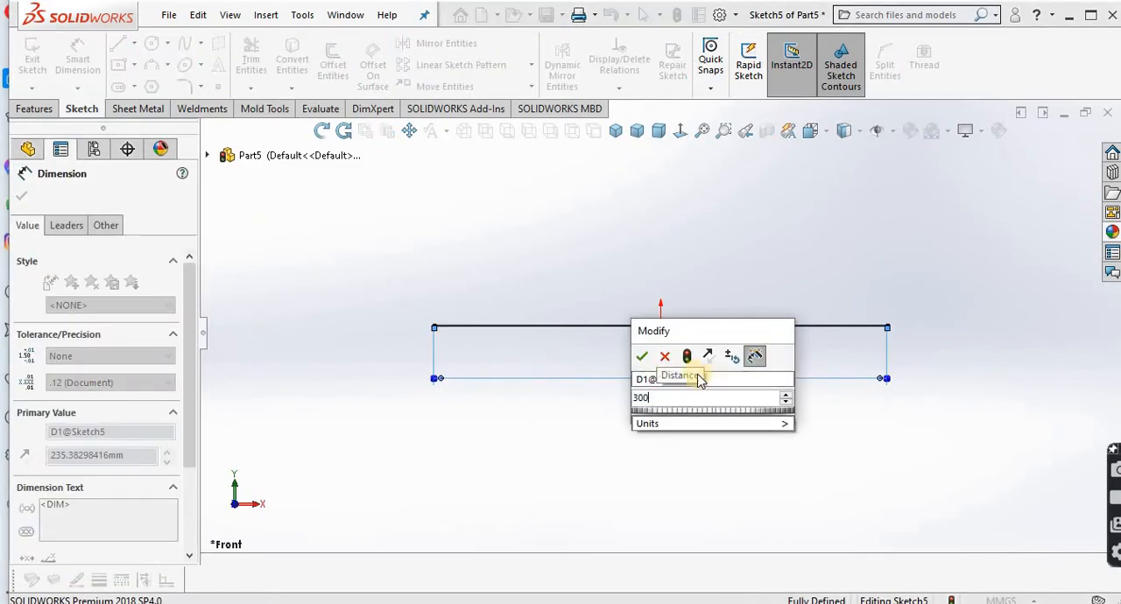
click(644, 356)
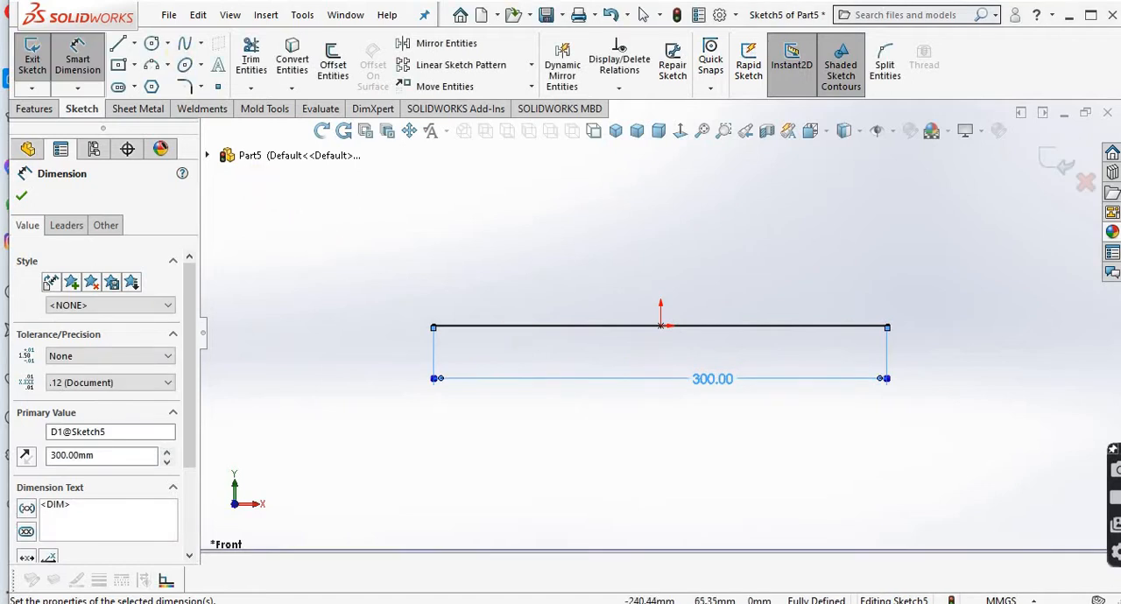
Step: Draw a vertical line about 23 mm long upward from the left end of the base line
click(433, 326)
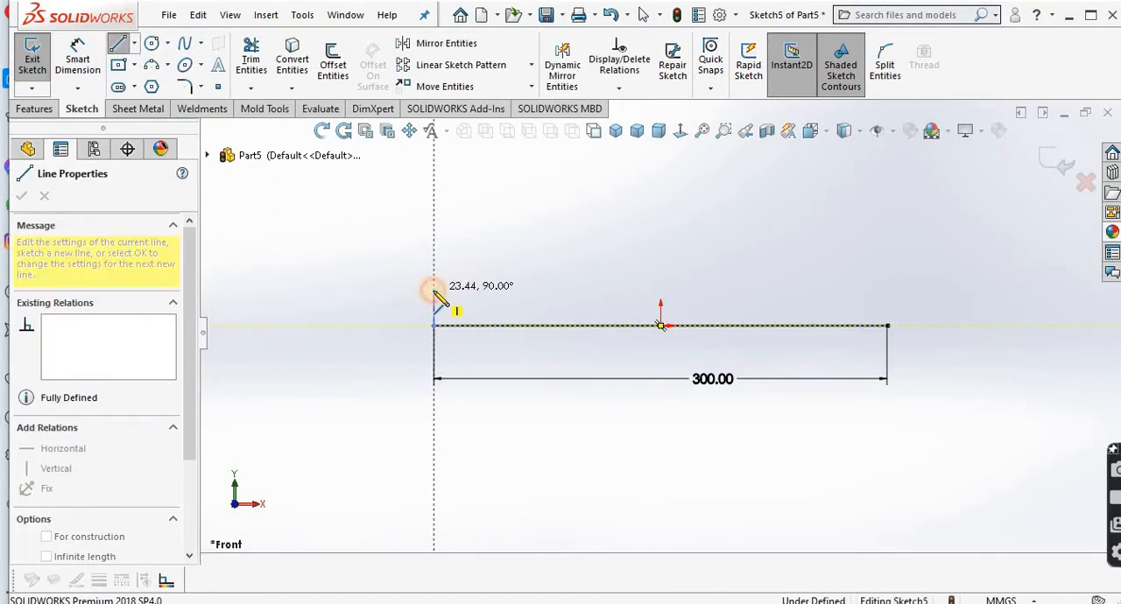
click(433, 290)
right_click(436, 293)
click(464, 320)
Step: Dimension the left vertical line's height as 25 mm
click(75, 91)
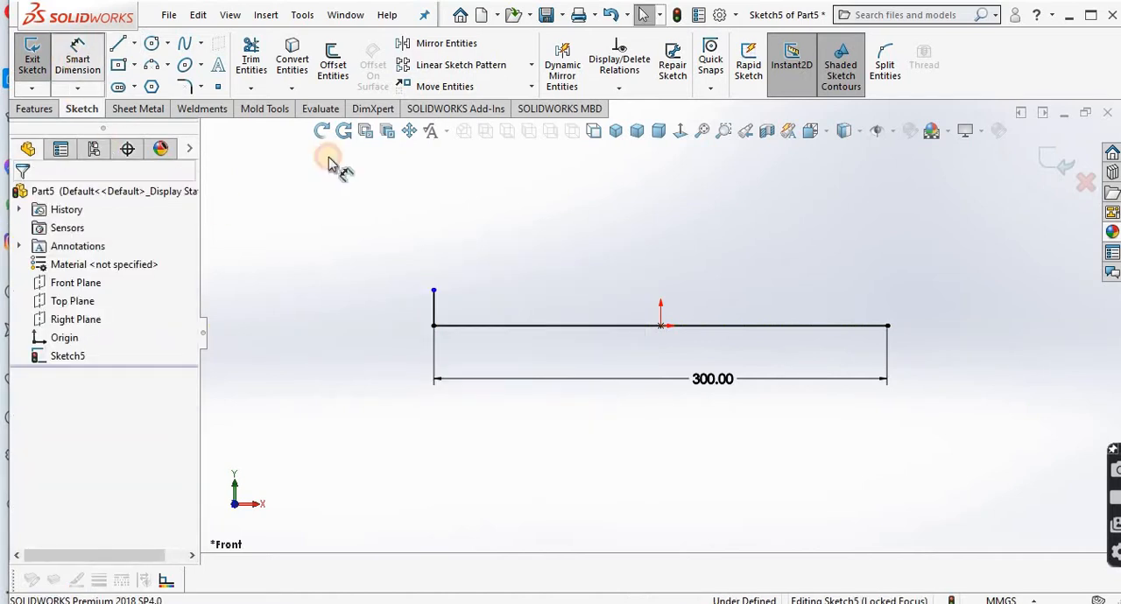
click(433, 310)
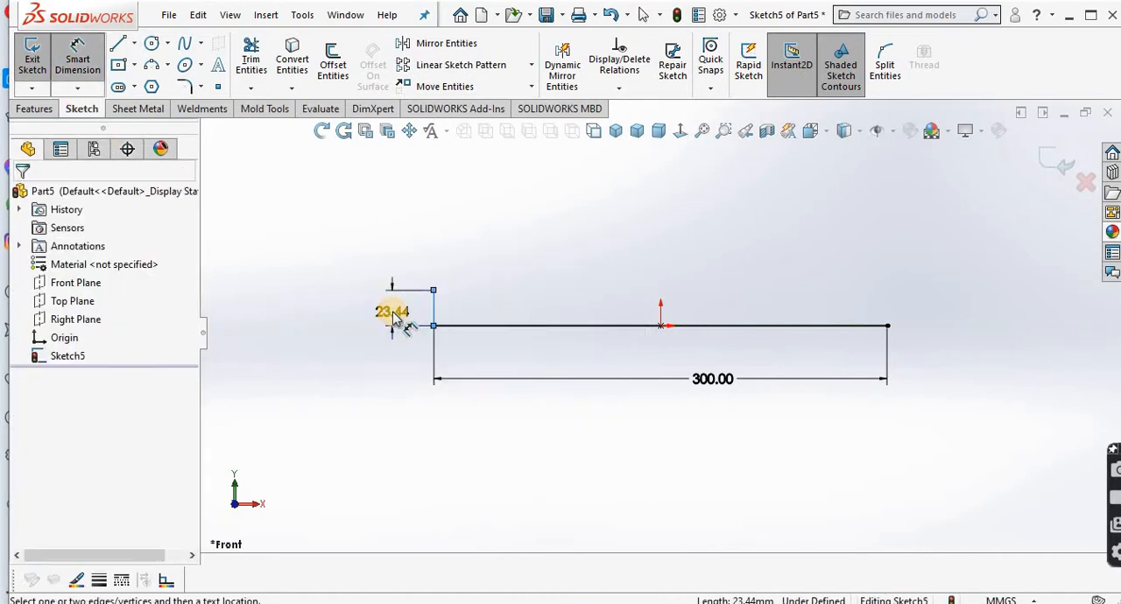
click(394, 314)
text(25)
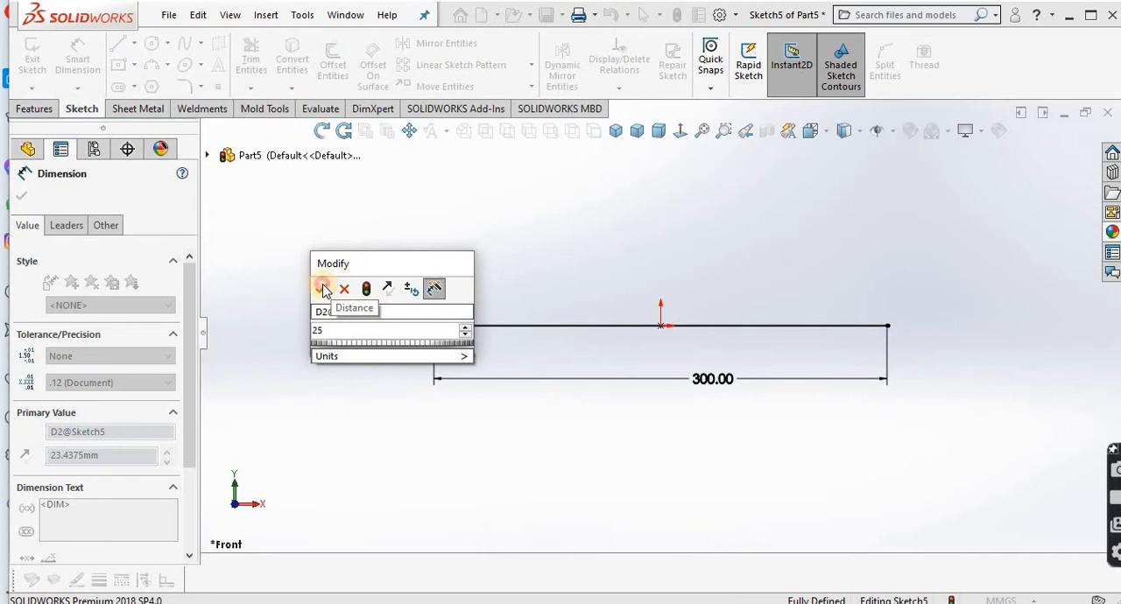
click(320, 289)
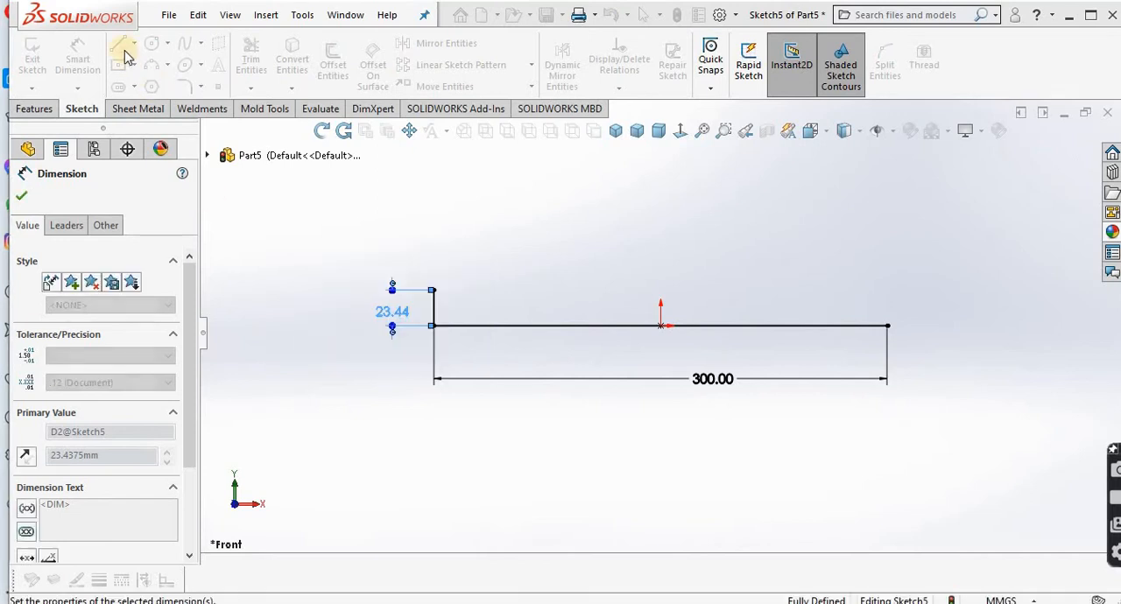
Step: Draw a 25 mm vertical line upward from the base line's right end, level with the top of the left line
key(l)
click(887, 324)
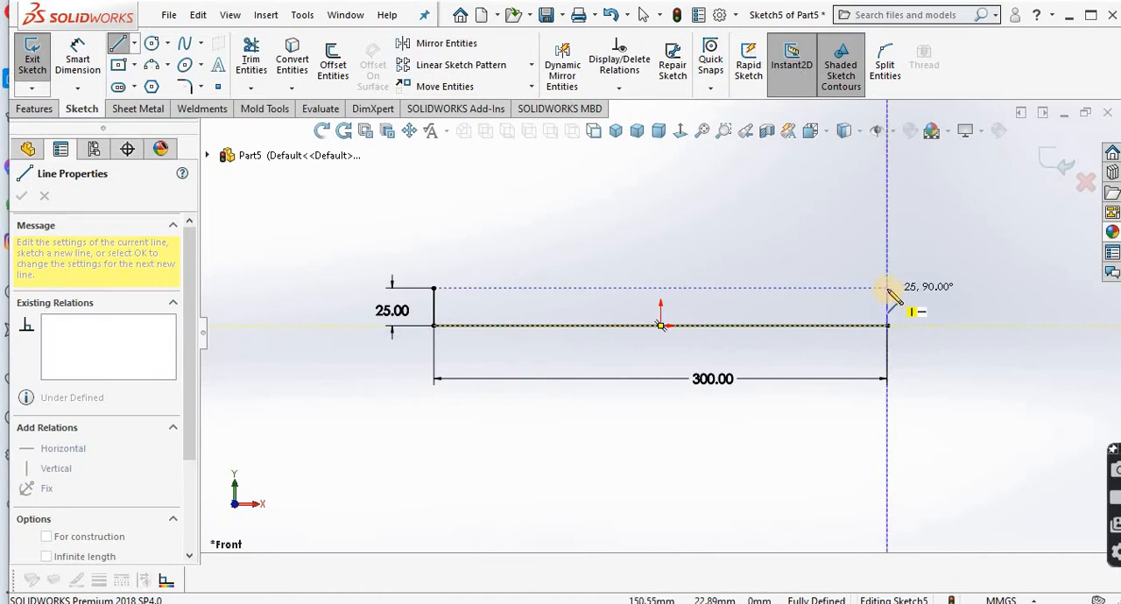
click(887, 287)
right_click(914, 302)
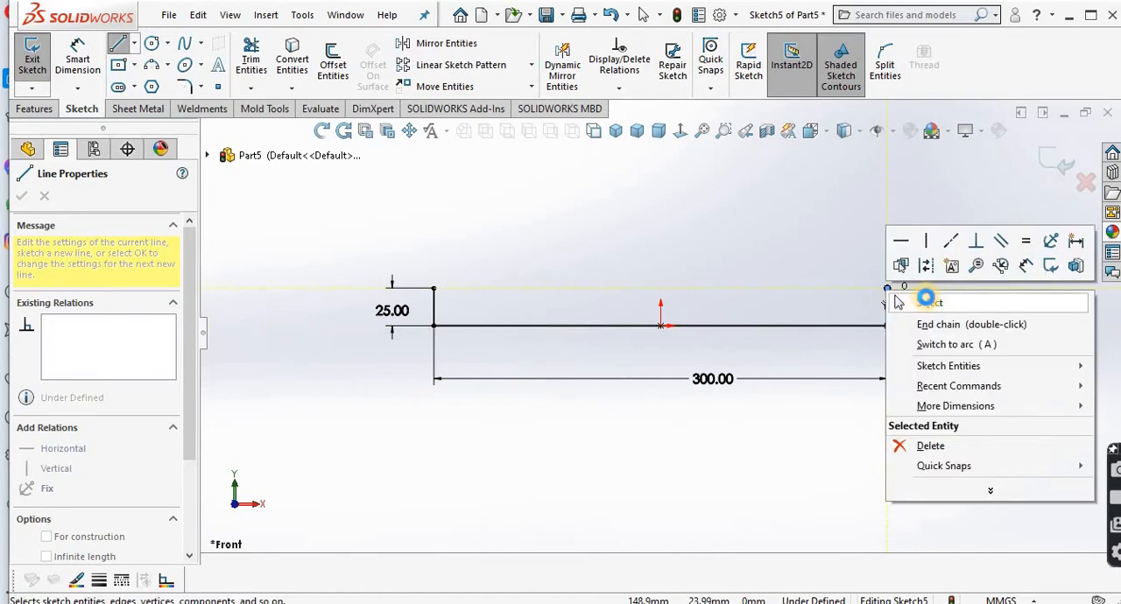
click(928, 296)
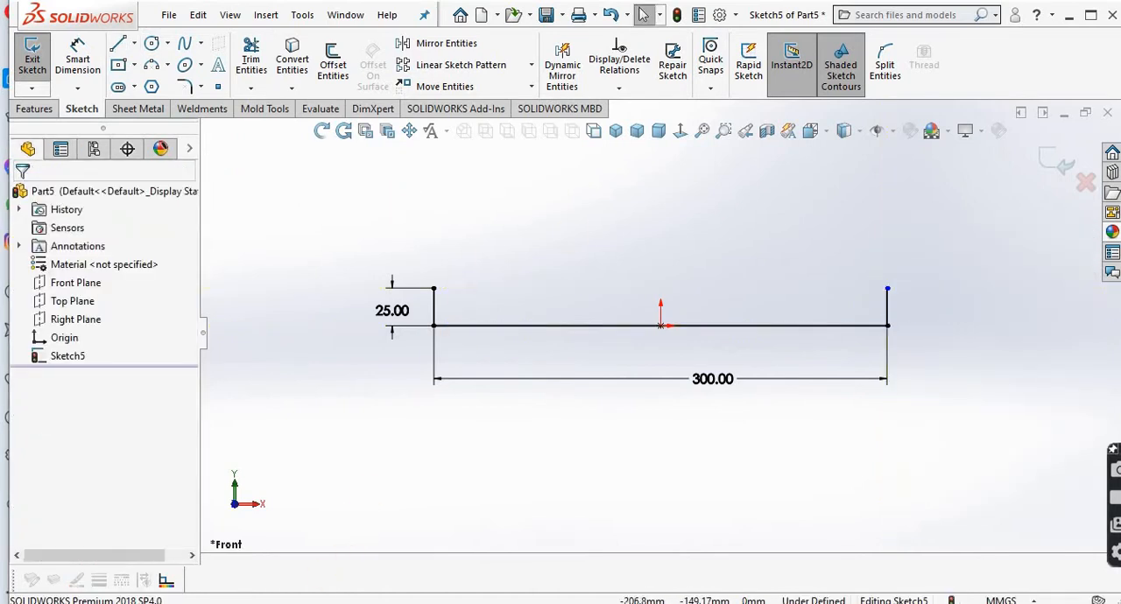
Step: Check the reference sketch in the PDF, and draw a vertical line about 50 mm long straight down from the origin
key(alt+Tab)
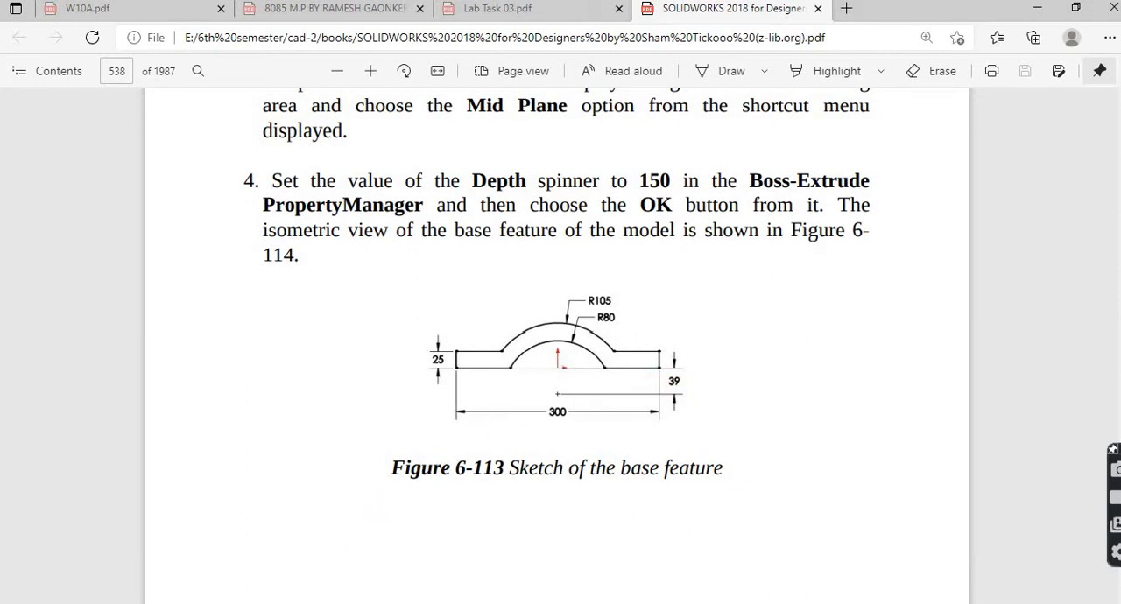
key(alt+Tab)
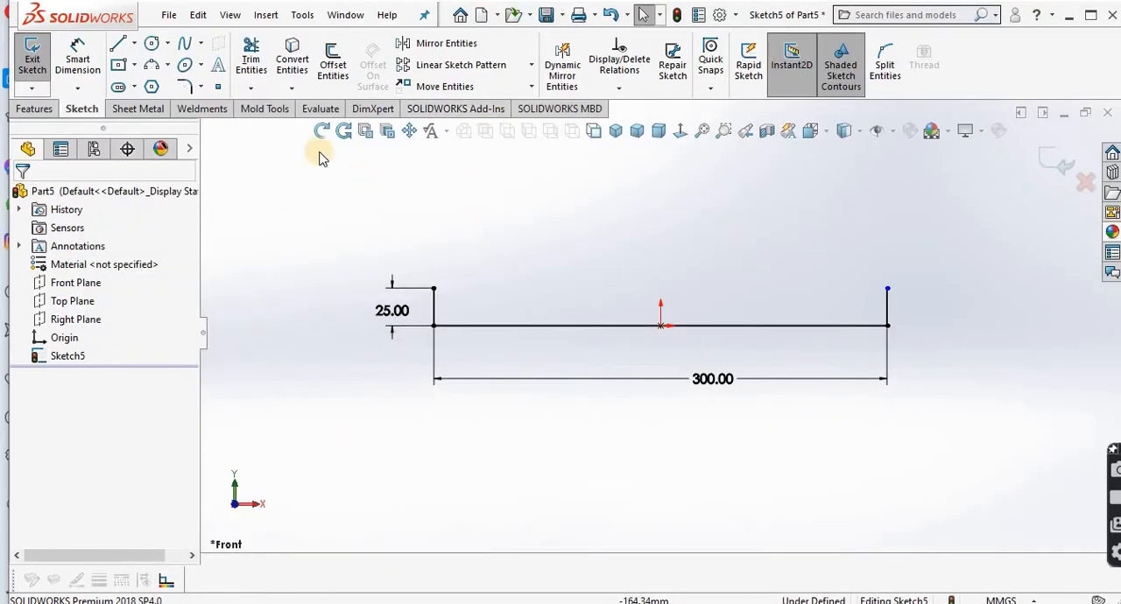
click(660, 325)
click(660, 402)
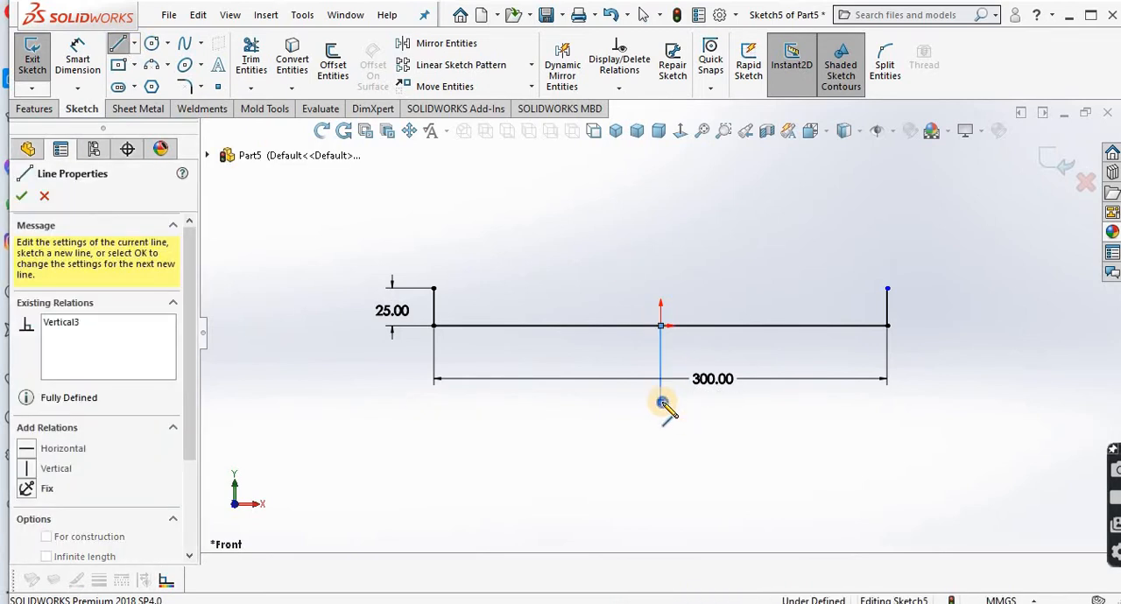
right_click(674, 401)
click(704, 410)
Step: Dimension the vertical line below the origin as 39 mm long
click(77, 54)
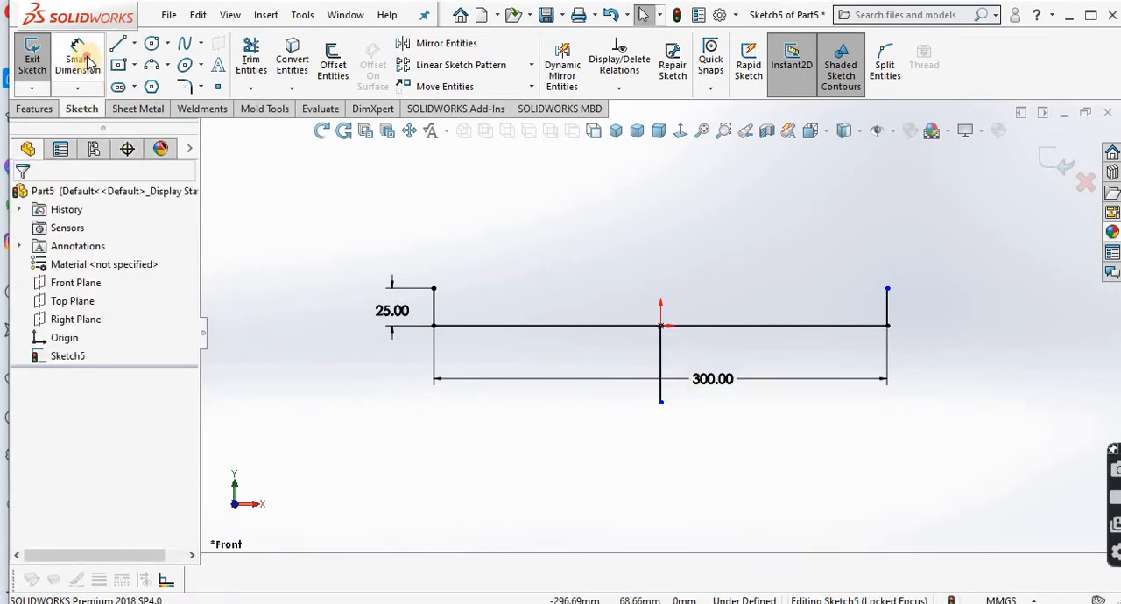
click(649, 370)
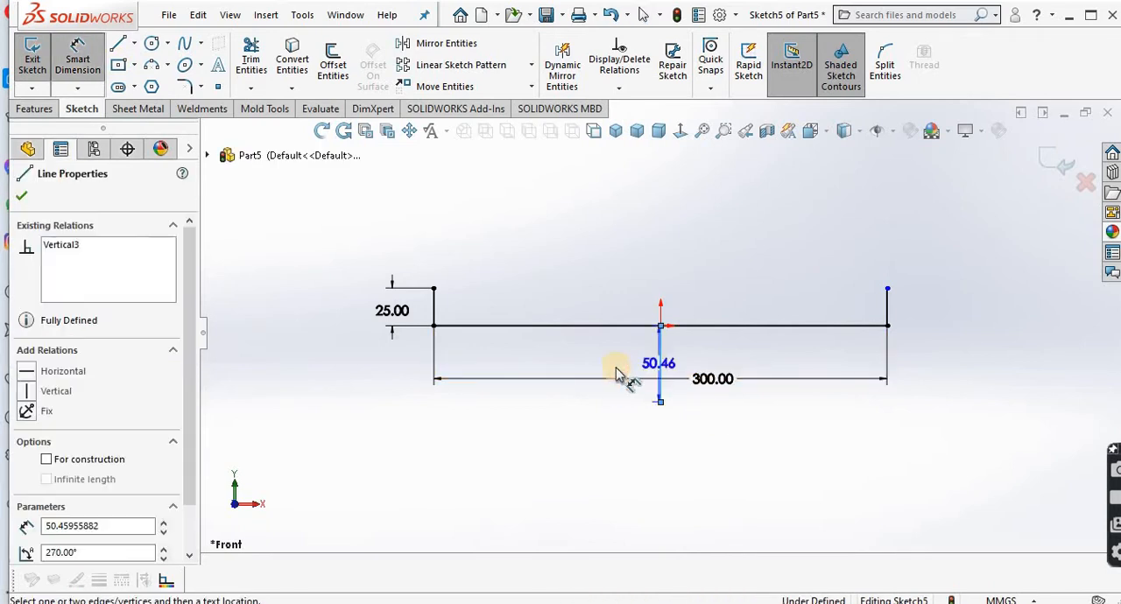
click(615, 375)
text(39)
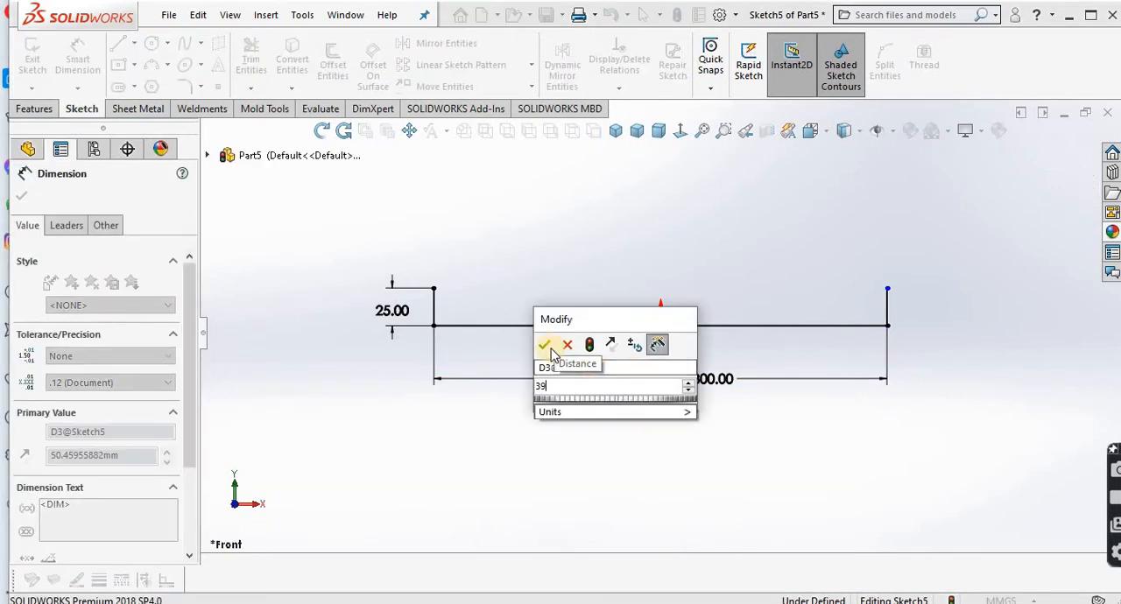
click(542, 344)
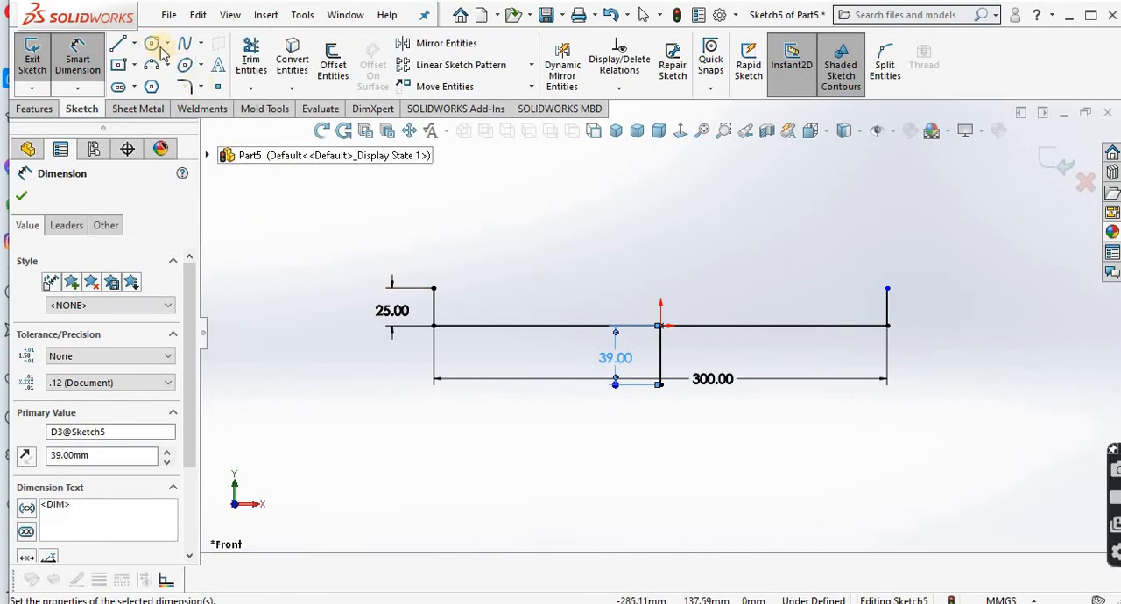
Step: Draw a circle about 215 mm in diameter, centred on the lower end of the line below the origin
click(153, 42)
click(660, 384)
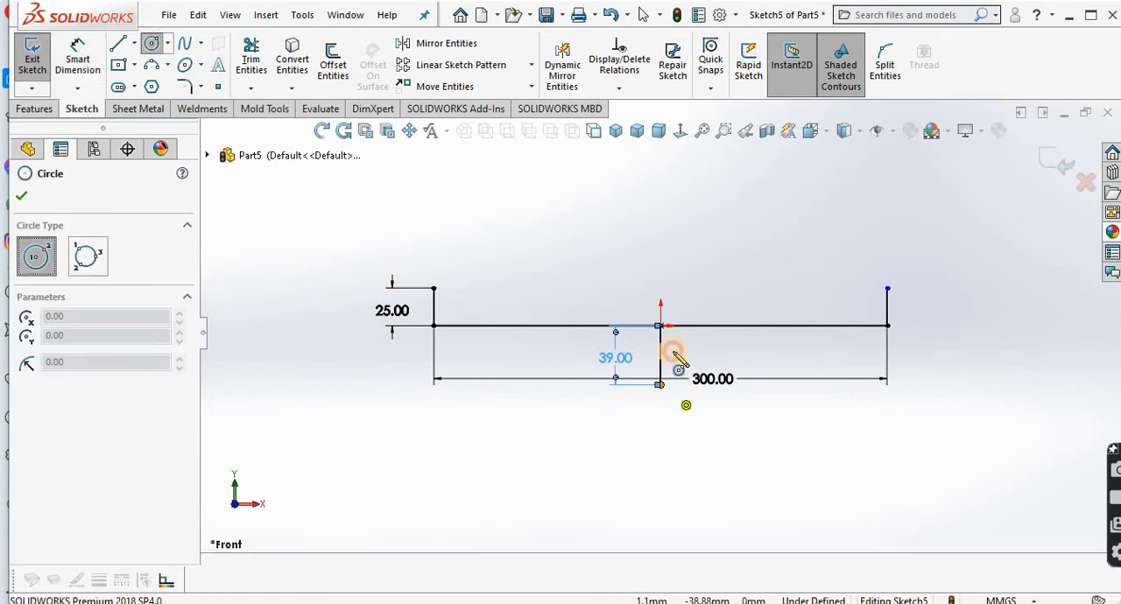
click(738, 237)
right_click(738, 237)
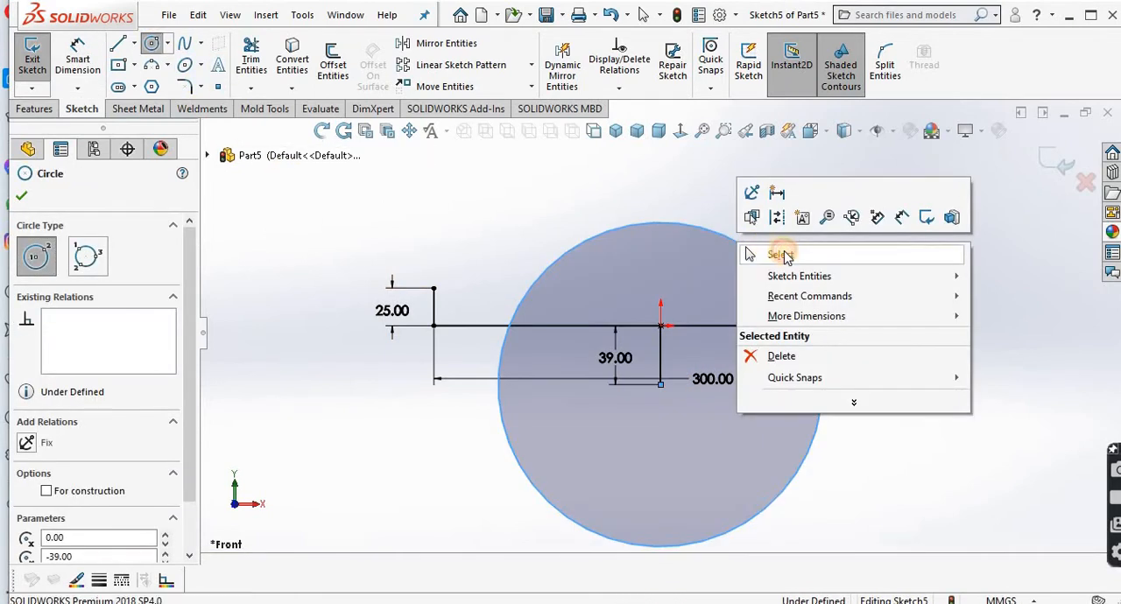
click(778, 253)
Step: Dimension the circle's diameter as 210 mm
click(77, 57)
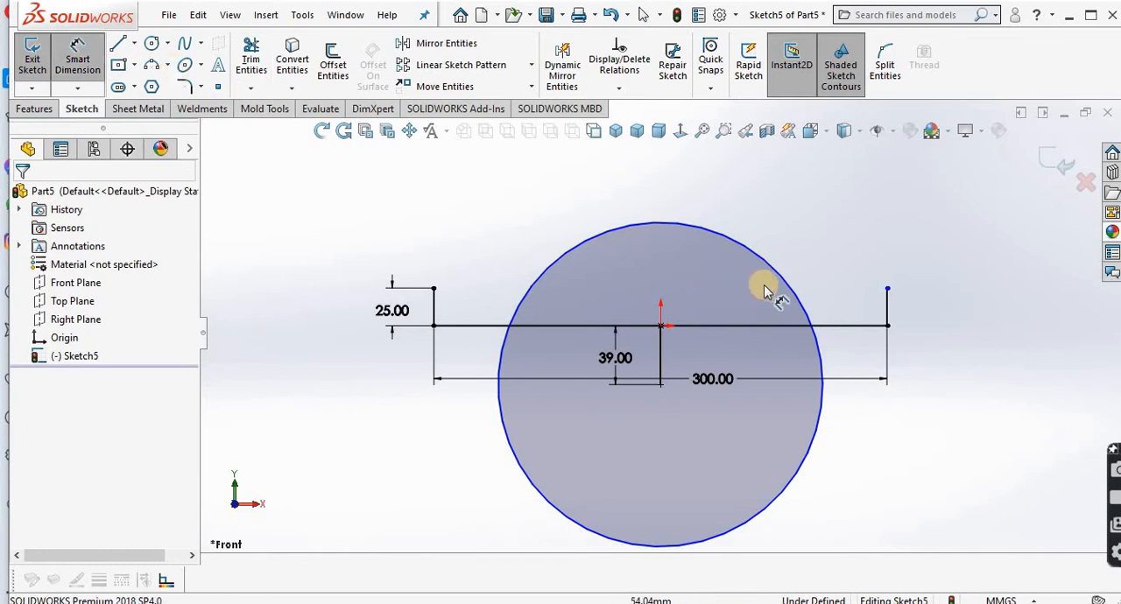
click(790, 276)
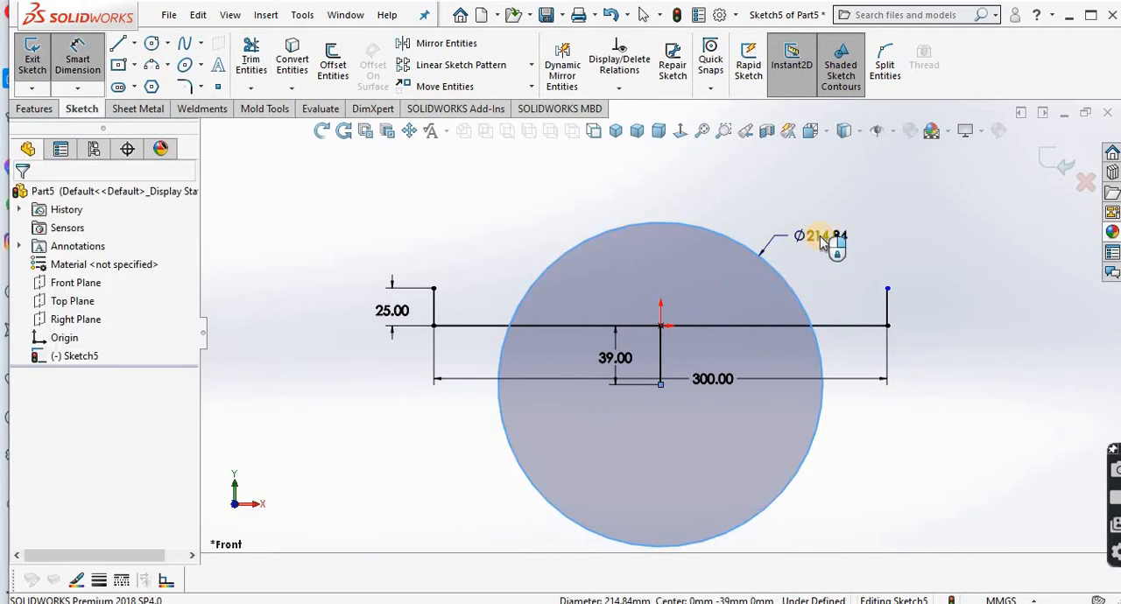
click(821, 244)
text(210)
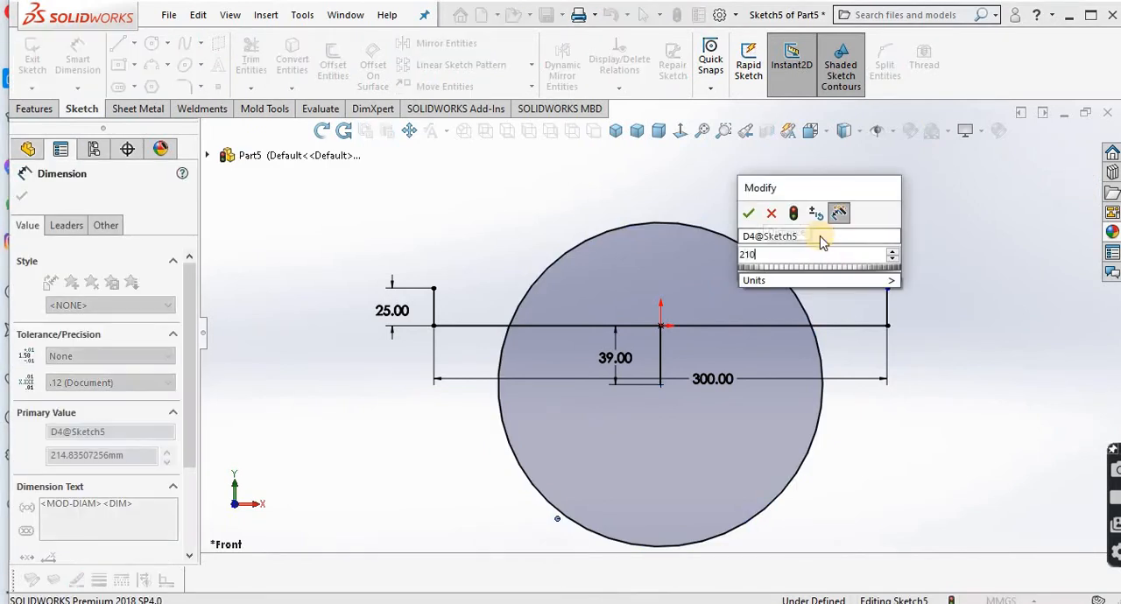
click(745, 213)
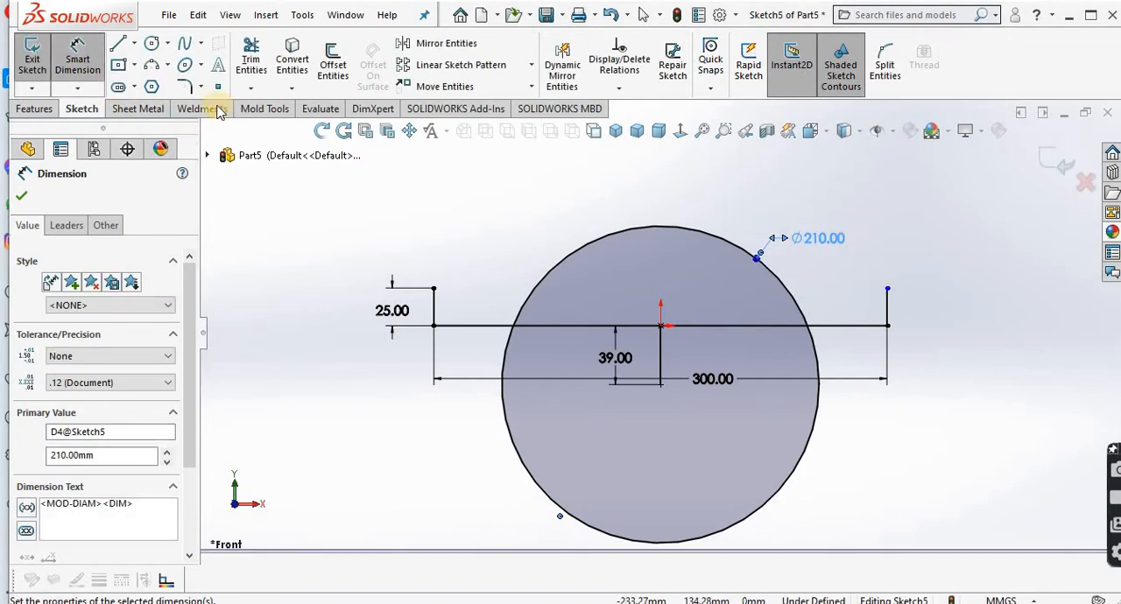
Step: Draw a smaller circle about 159 mm in diameter inside the 210 mm circle, sharing its centre
click(661, 383)
click(743, 299)
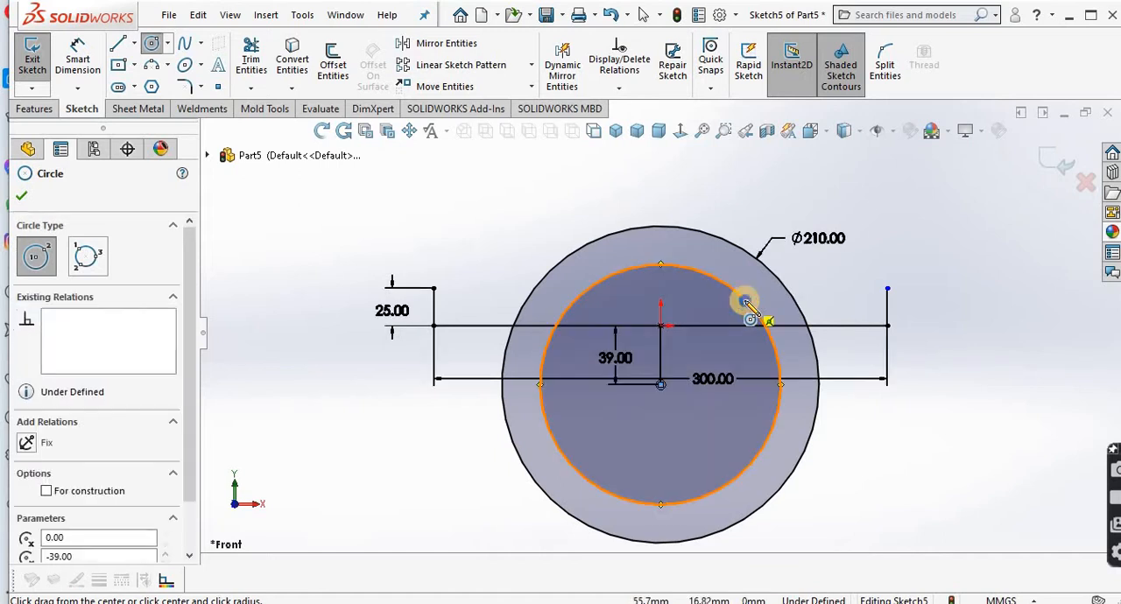
right_click(745, 299)
click(811, 317)
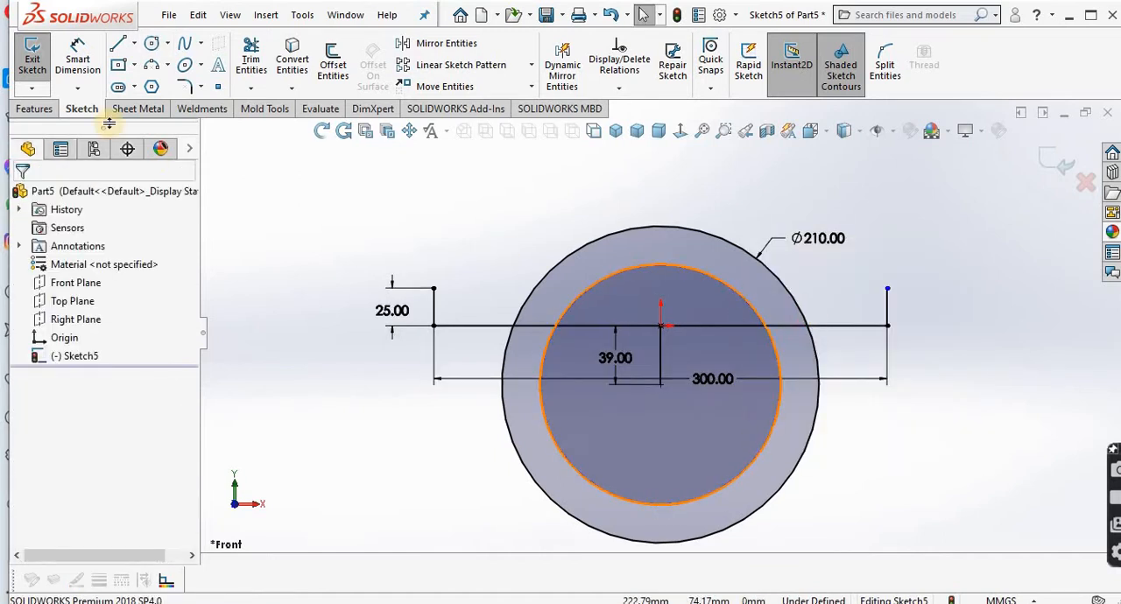
Step: Dimension the inner circle's diameter as 160 mm
click(77, 59)
click(774, 432)
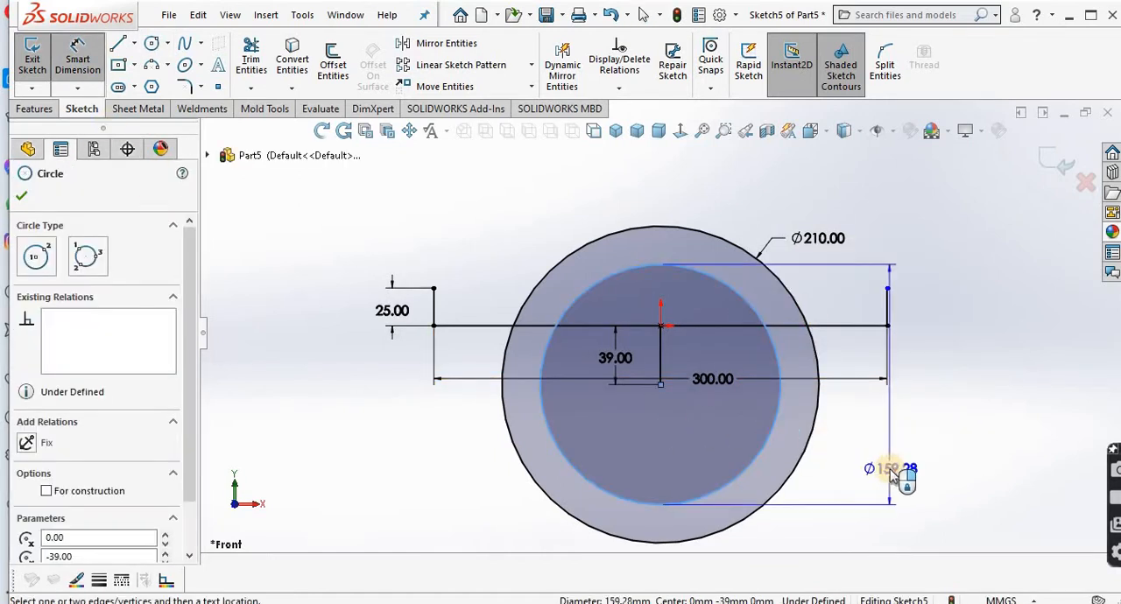
click(888, 468)
text(160)
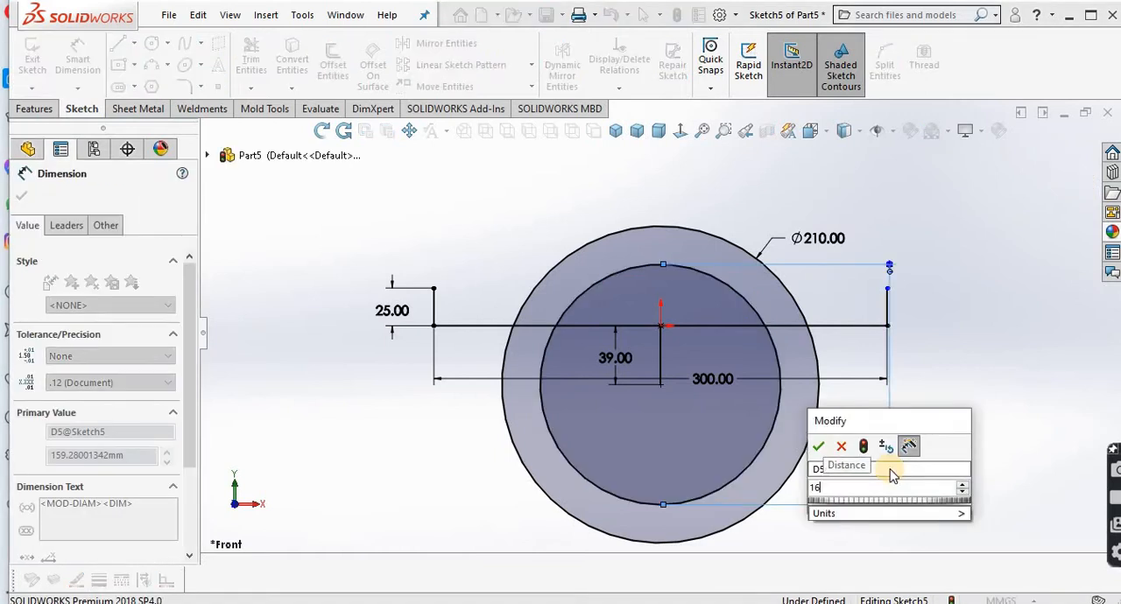
click(821, 449)
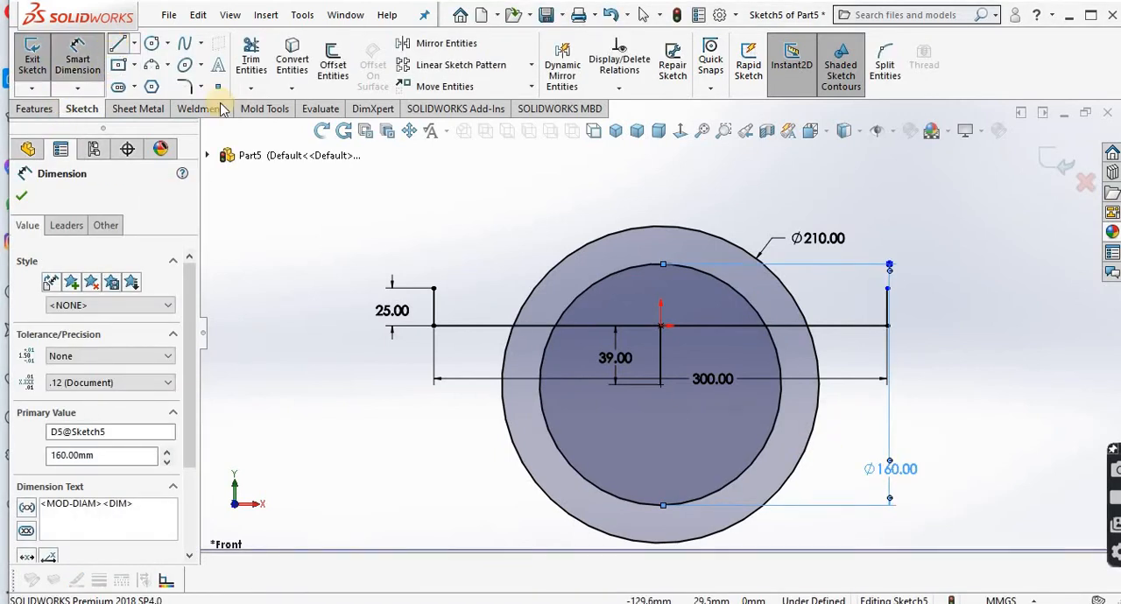
Step: Draw a horizontal line from the upper end of the left 25 mm vertical line to just inside the 210 mm circle
click(118, 42)
click(434, 288)
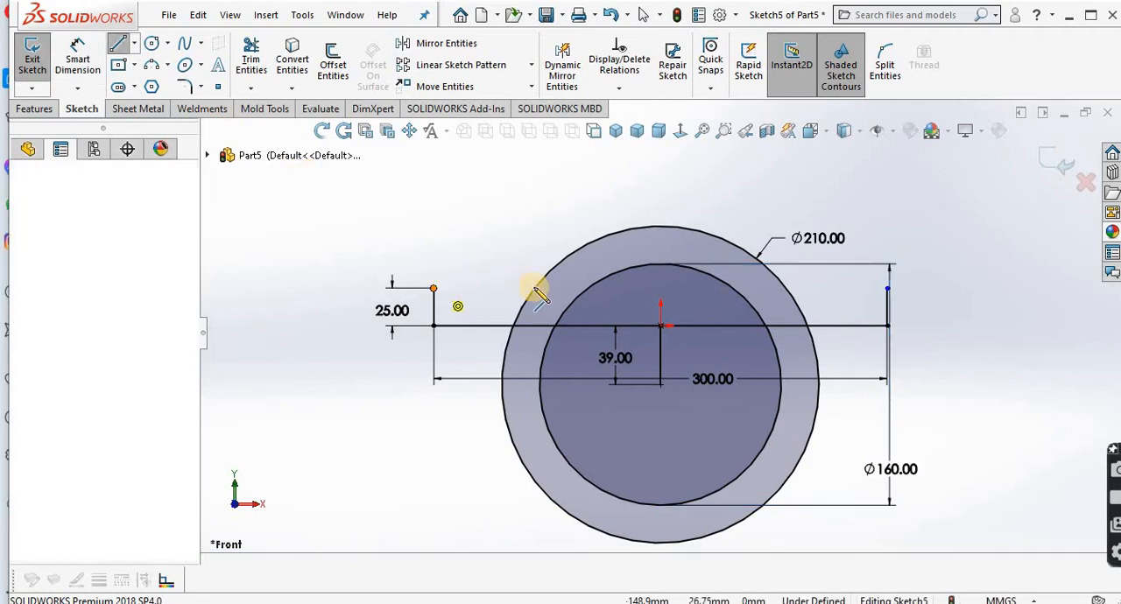
click(548, 291)
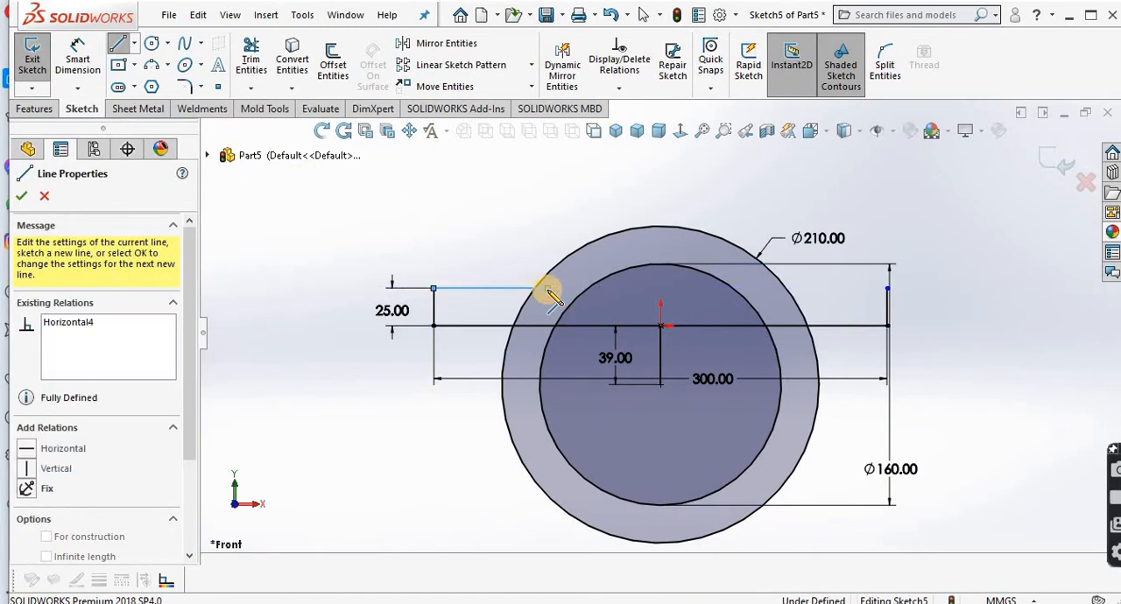
right_click(550, 291)
click(583, 299)
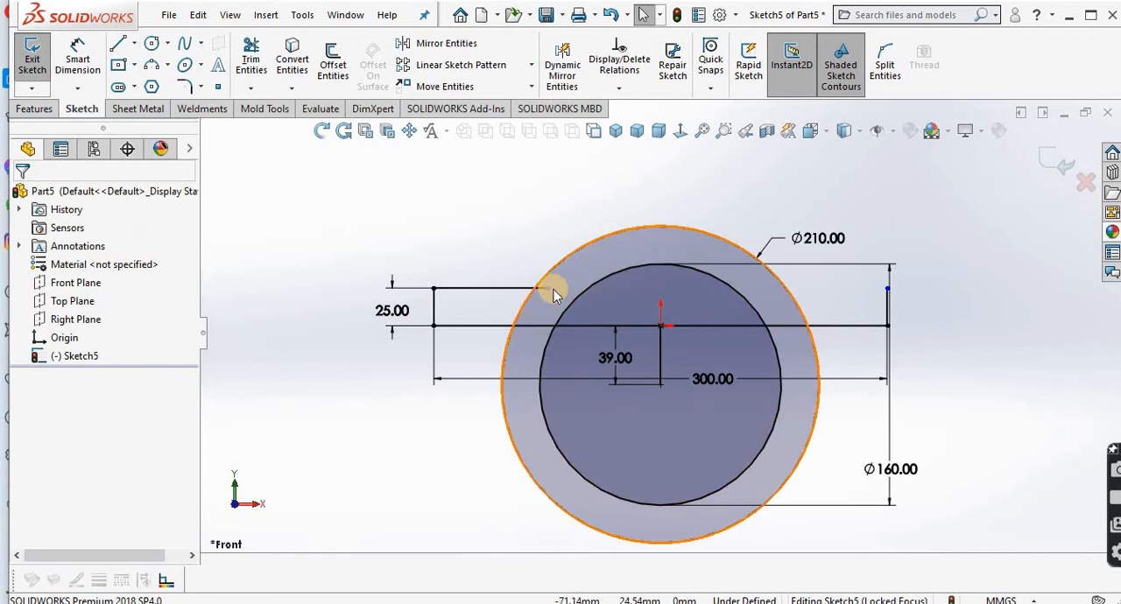
Step: Trim the end of the upper left horizontal line that extends inside the 210 mm circle
scroll(551, 288, down, 5)
click(254, 52)
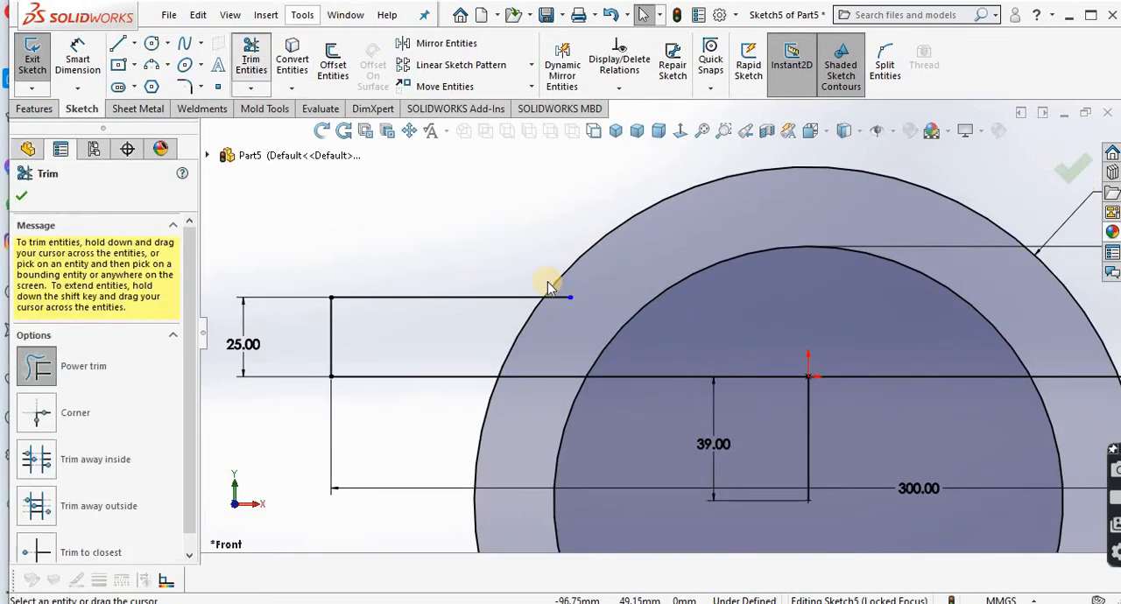
mouse_move(561, 318)
mouse_down()
mouse_move(561, 283)
mouse_move(601, 305)
mouse_up()
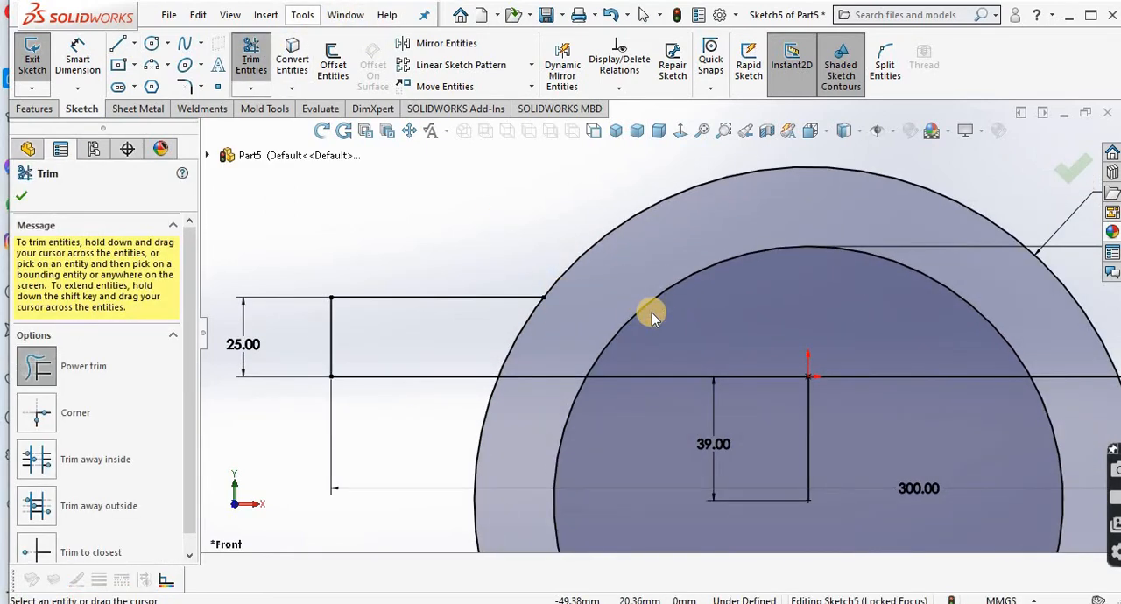
Step: Mirror a copy of the upper left horizontal line about the vertical line below the origin
scroll(651, 310, up, 5)
click(441, 46)
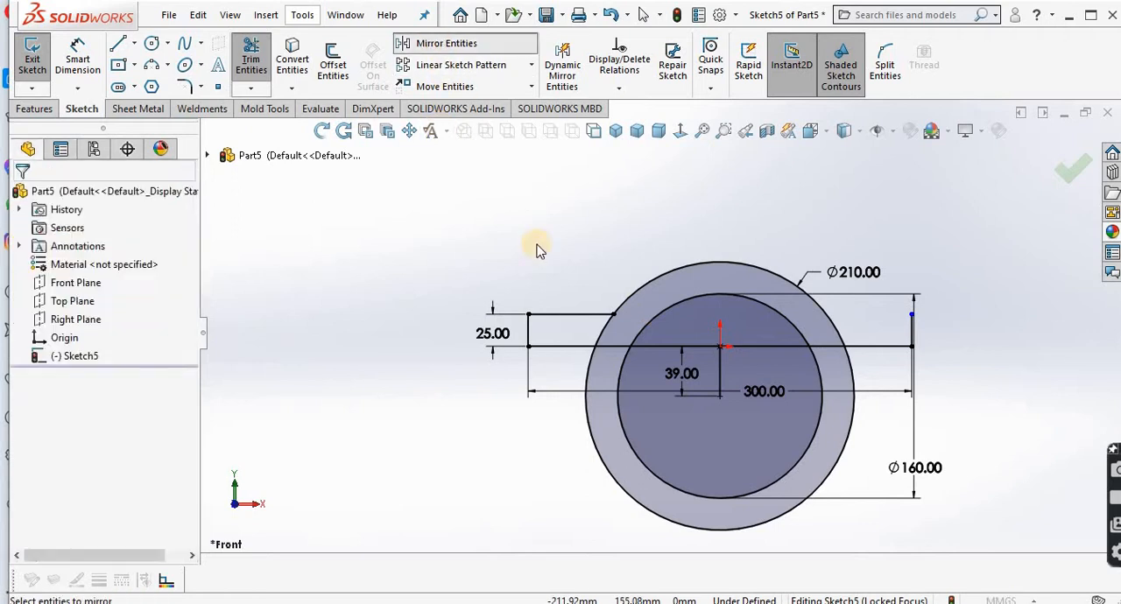
click(596, 312)
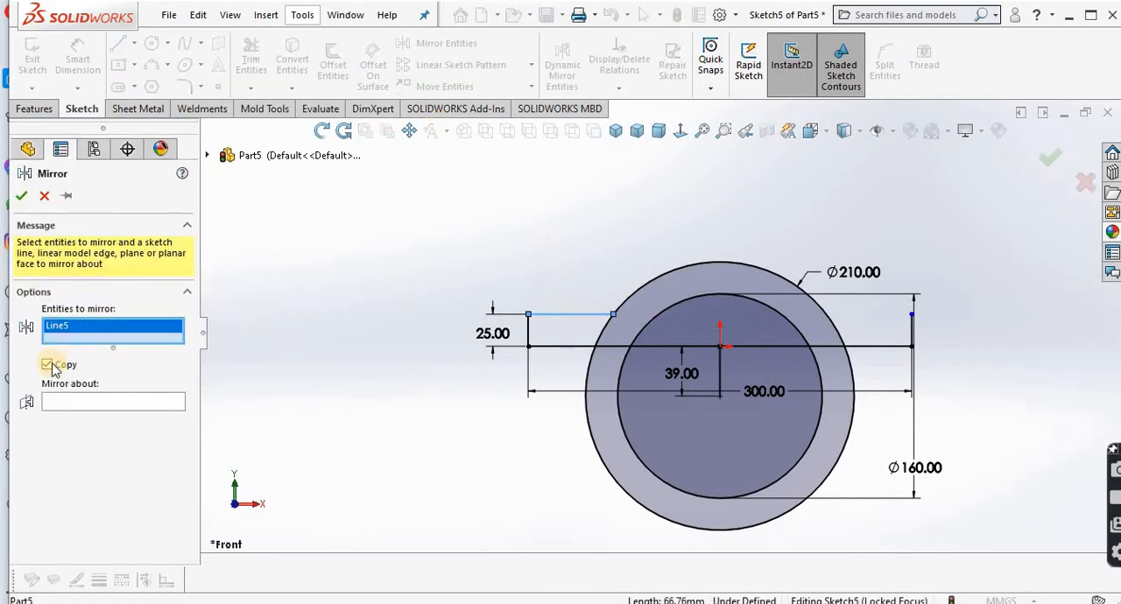
click(111, 401)
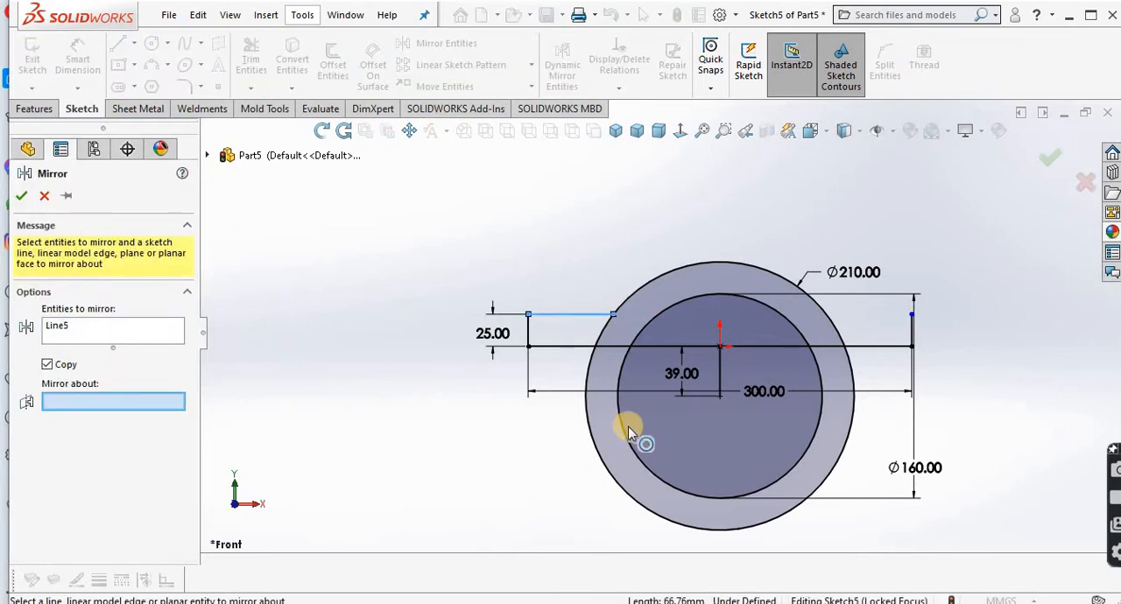
click(718, 370)
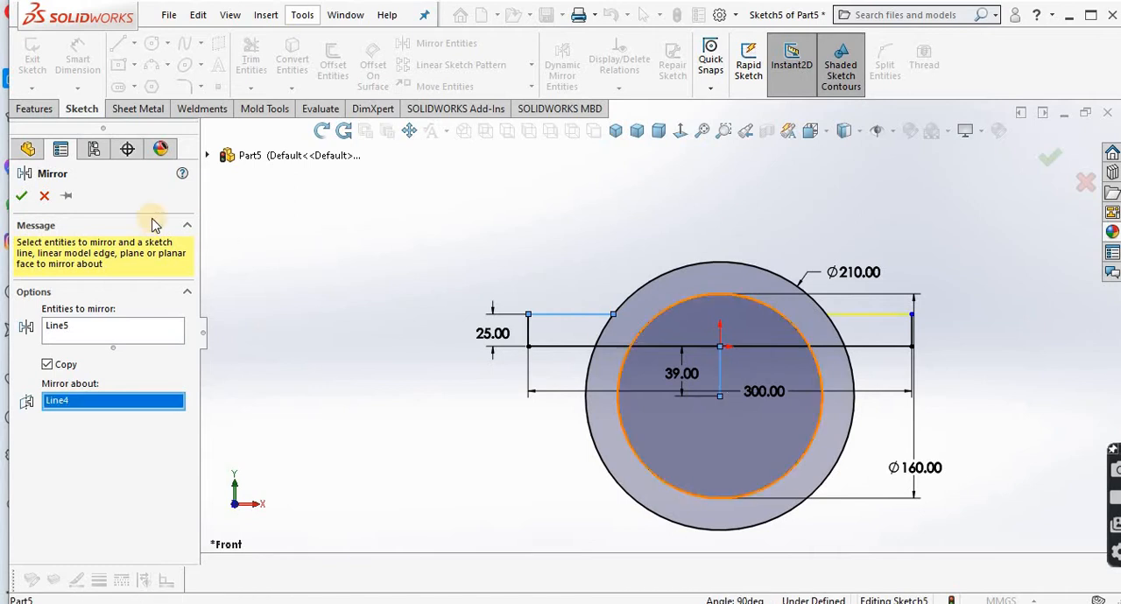
click(24, 197)
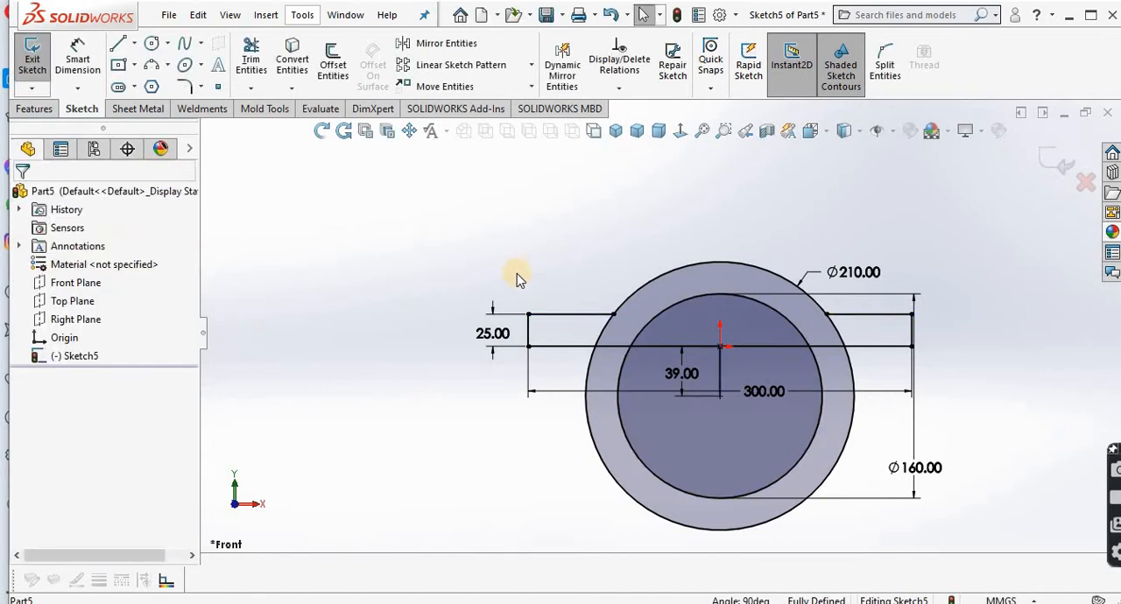
Step: Trim the lower parts of both circles, the baseline between the arcs and the vertical centre line, leaving a closed arched profile
click(251, 61)
mouse_move(618, 504)
mouse_down()
mouse_move(703, 440)
mouse_move(711, 395)
mouse_move(741, 353)
mouse_move(726, 325)
mouse_move(763, 358)
mouse_move(659, 354)
mouse_up()
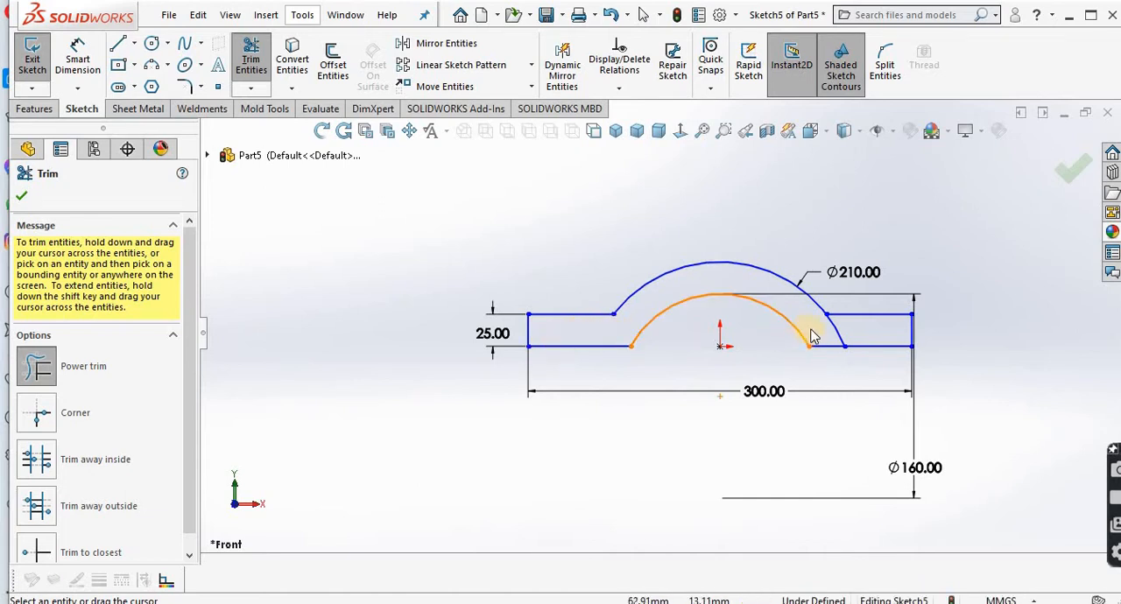
drag(844, 329, 843, 329)
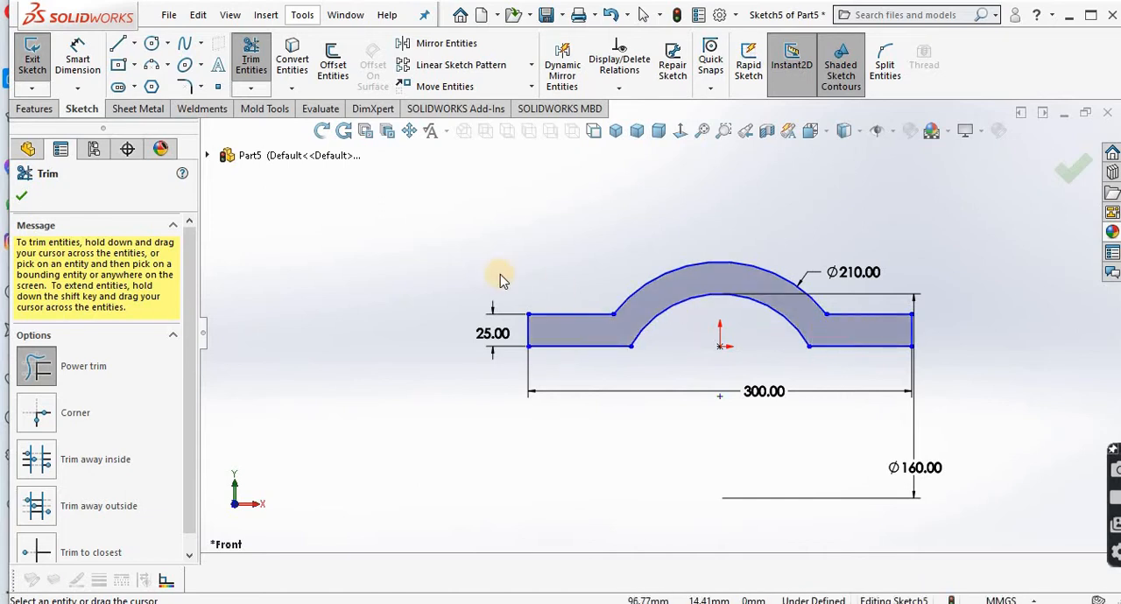
click(23, 198)
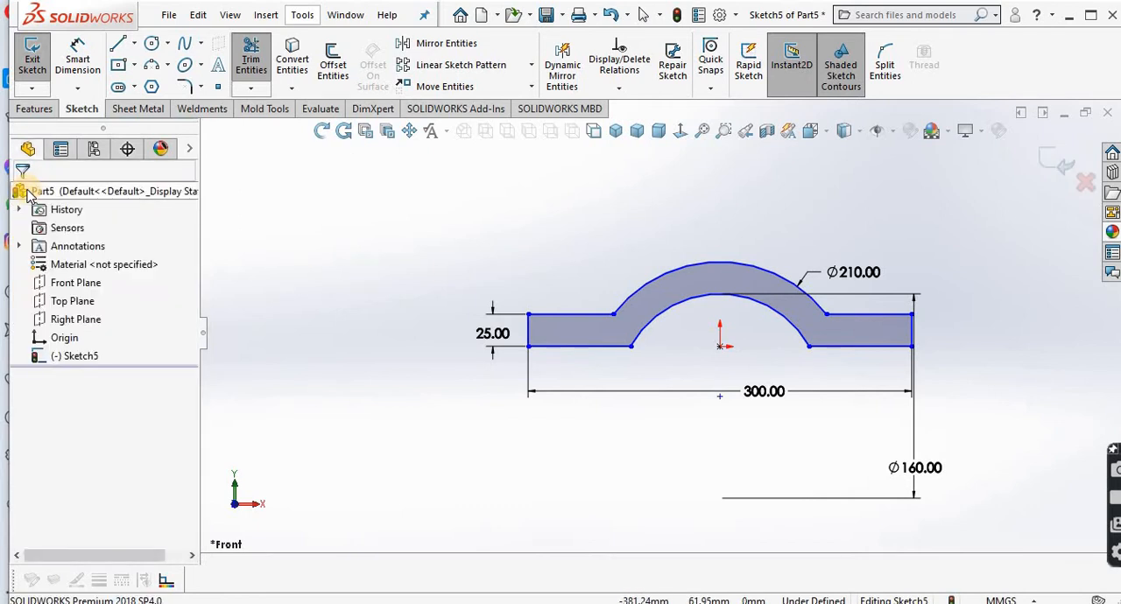
Step: Extrude the arched profile as a blind boss 150 mm deep from the sketch plane
click(33, 106)
click(37, 70)
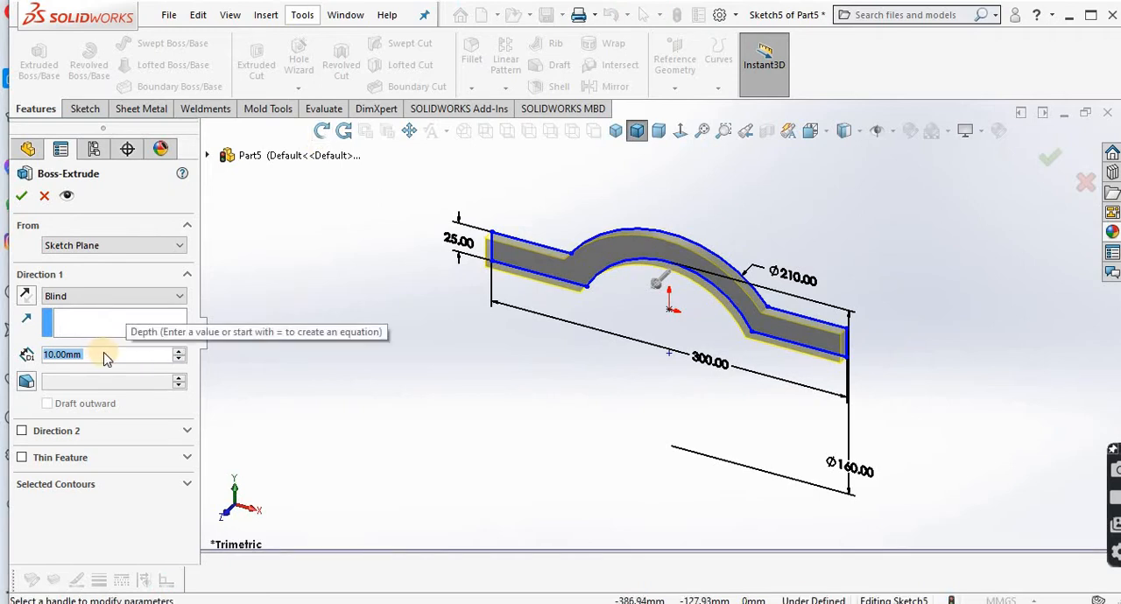
text(150)
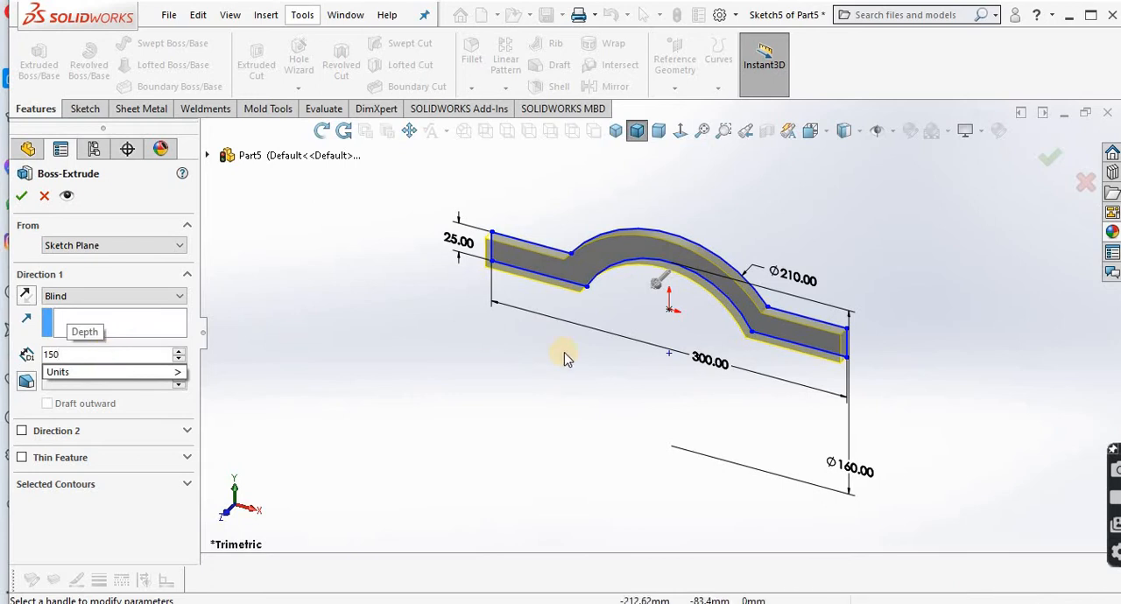
key(Return)
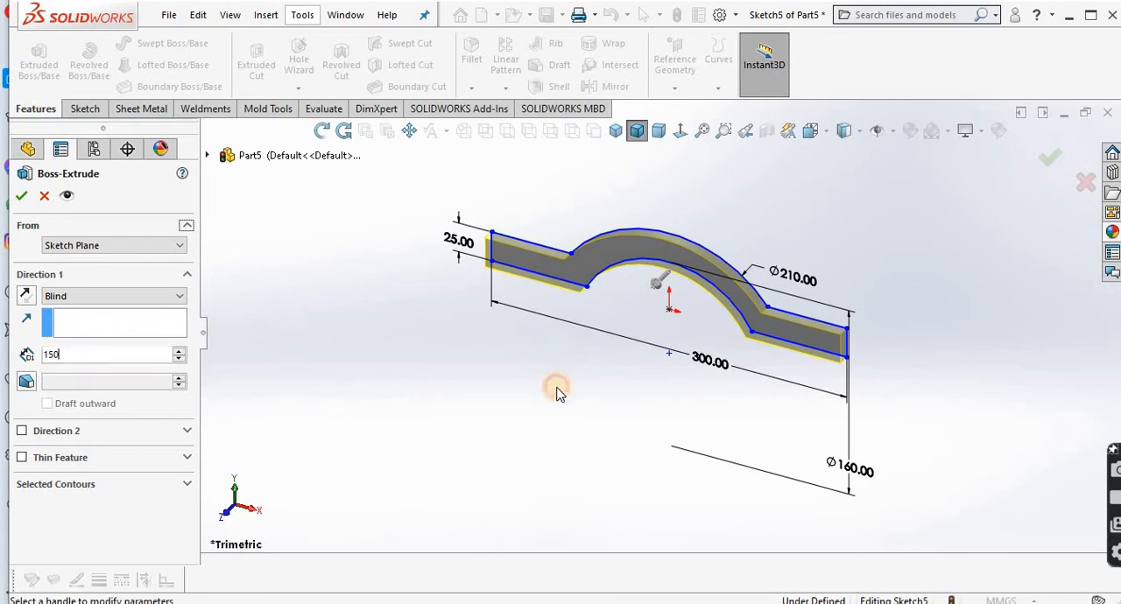
click(25, 195)
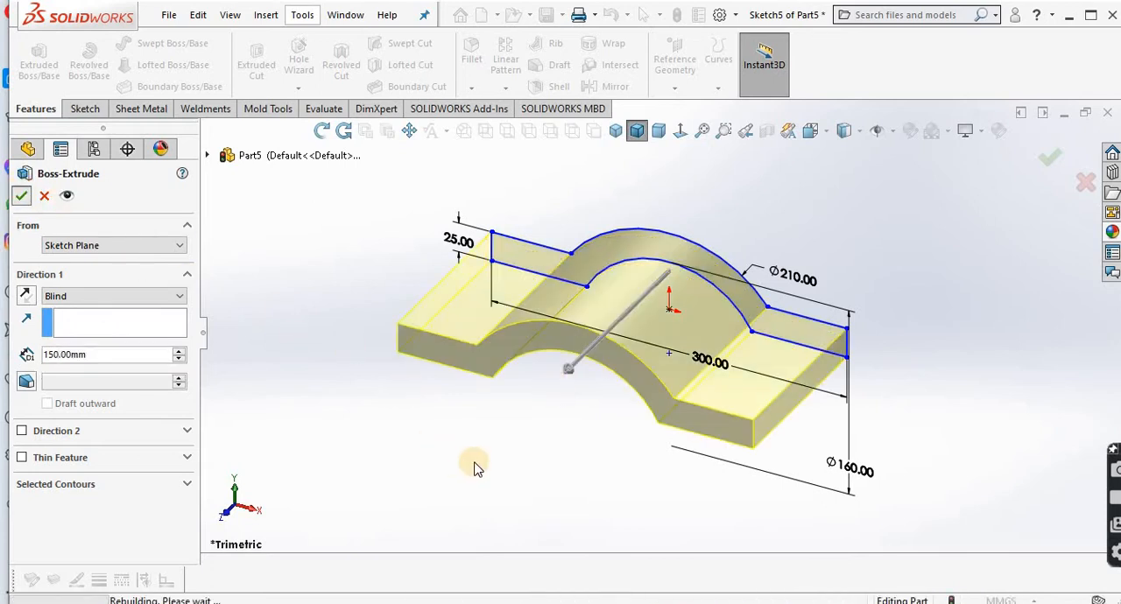
Step: Look over the extruded body and check the plan-view dimensions of Tutorial 3 in the reference PDF
click(321, 130)
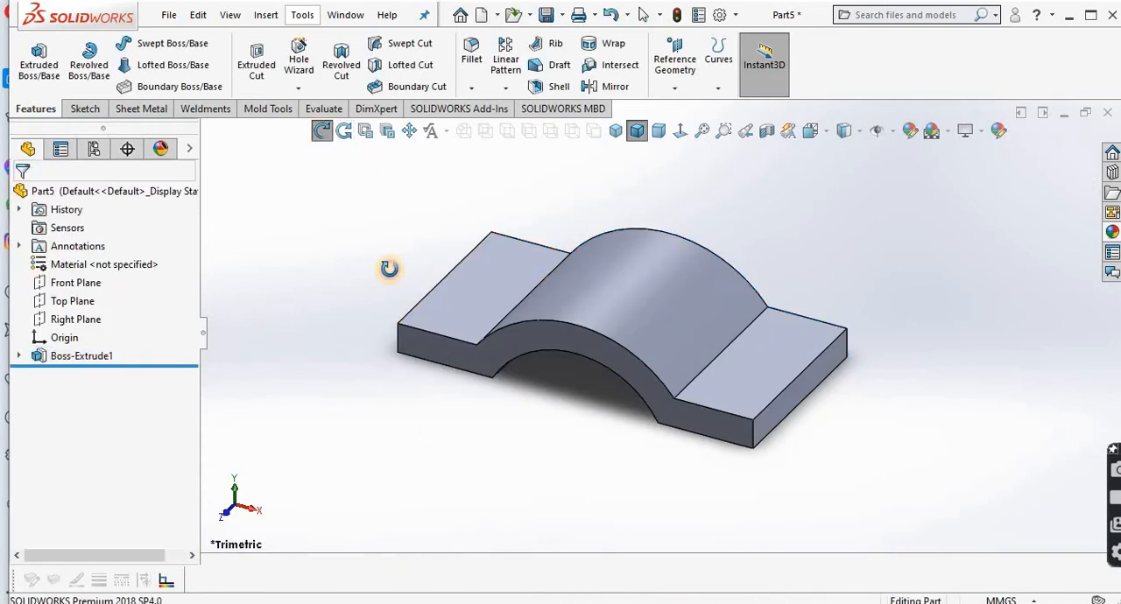
drag(388, 268, 413, 282)
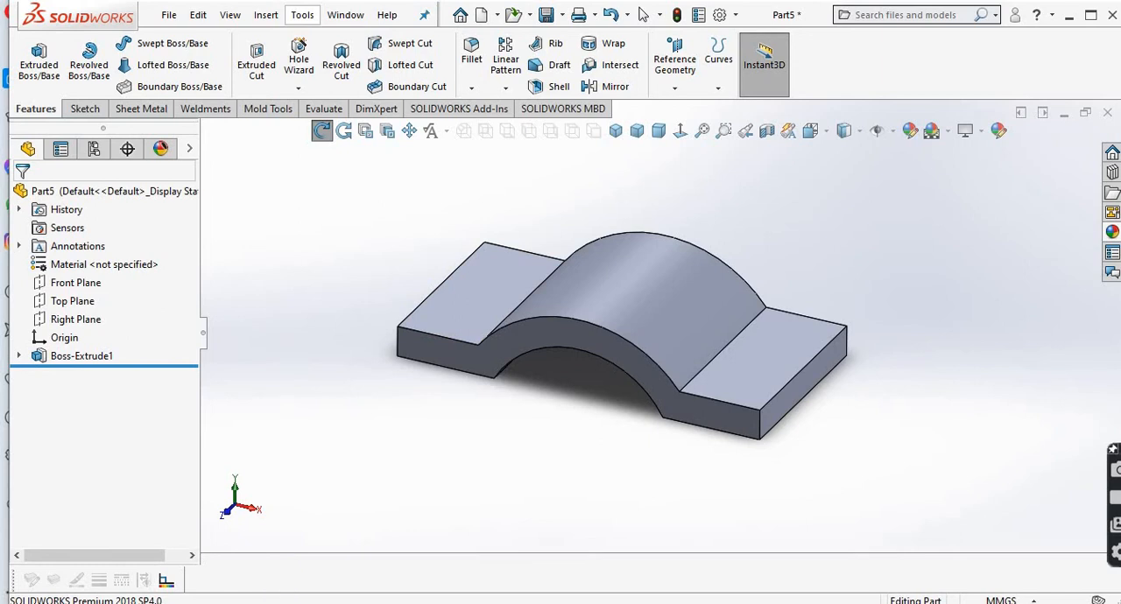
click(350, 560)
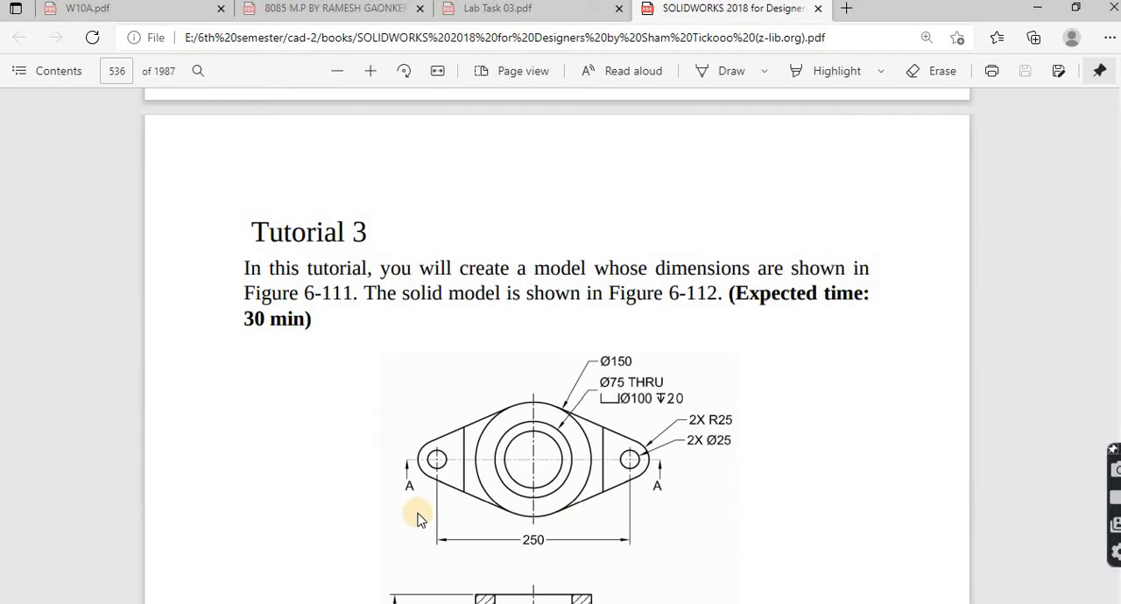
key(alt+Tab)
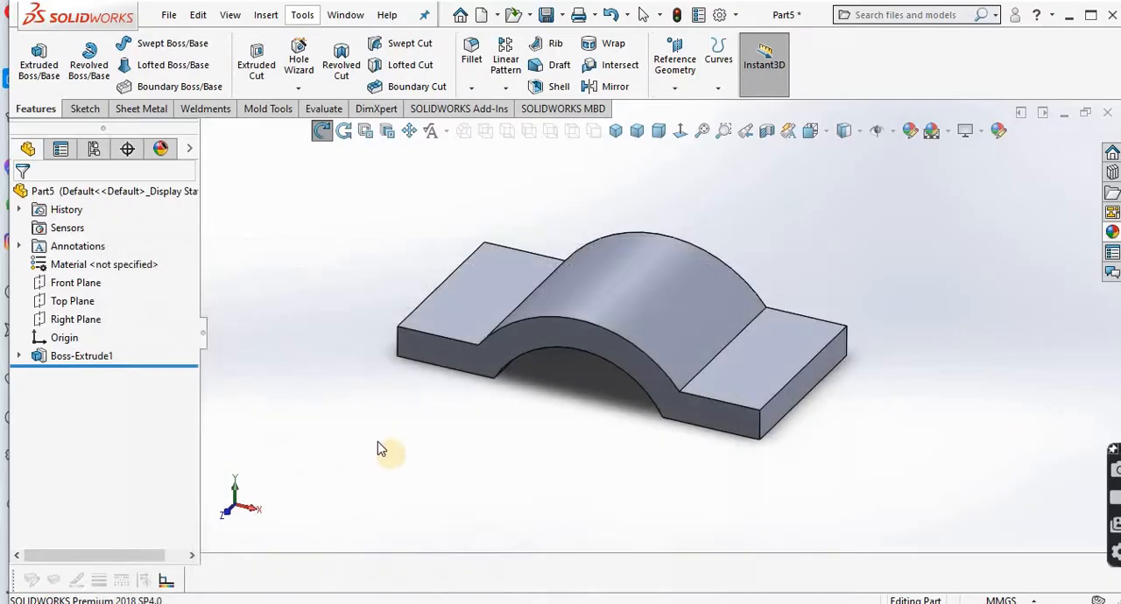
click(496, 303)
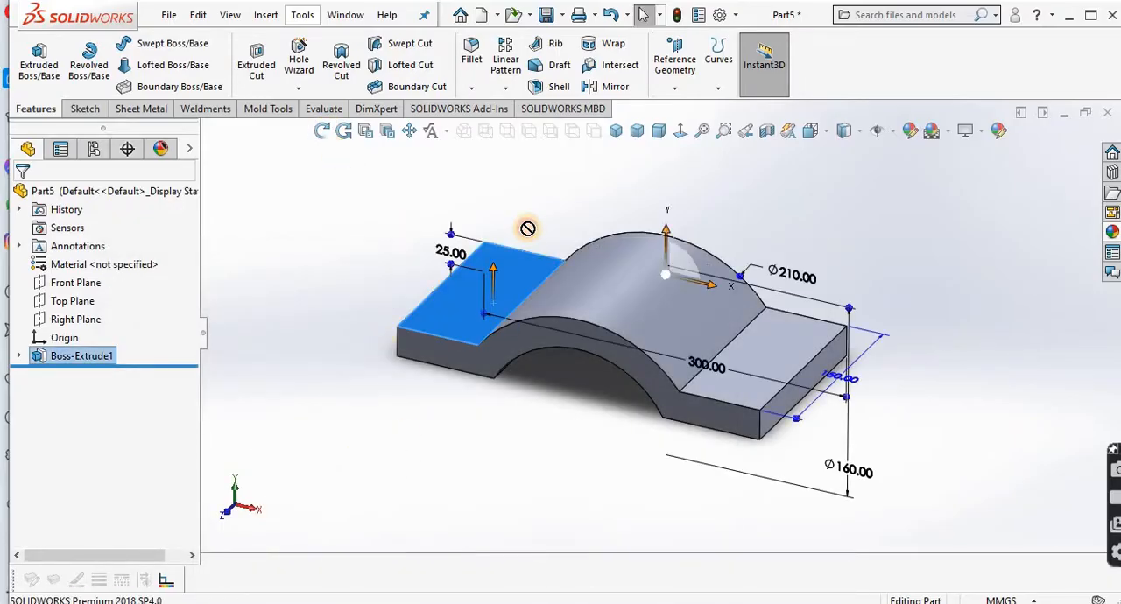
click(521, 232)
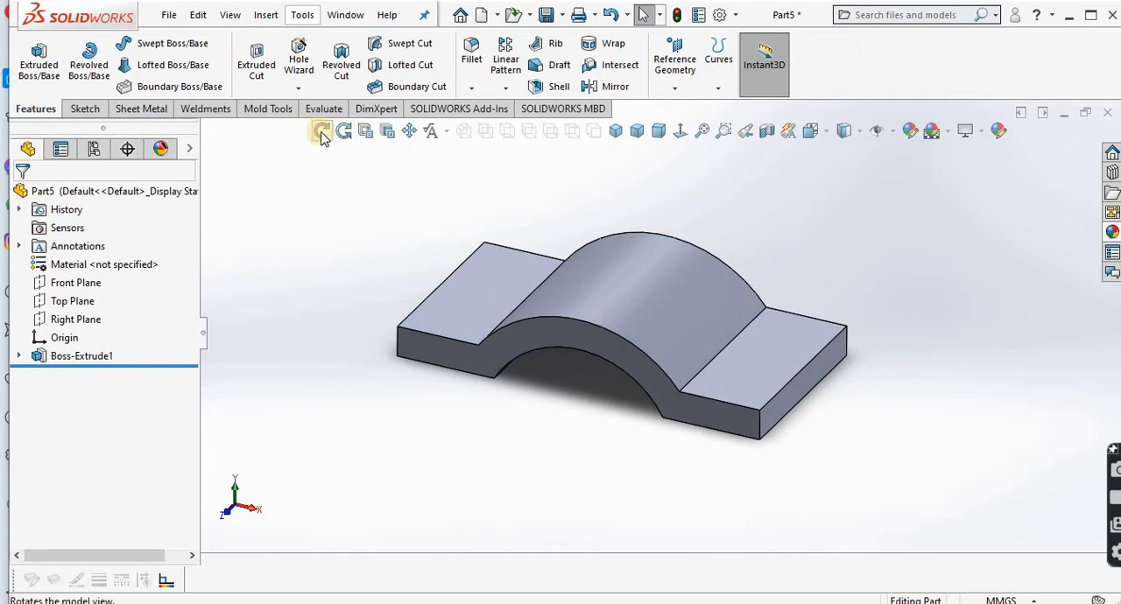
Step: Create a reference plane offset 25 mm above the Top Plane
click(674, 88)
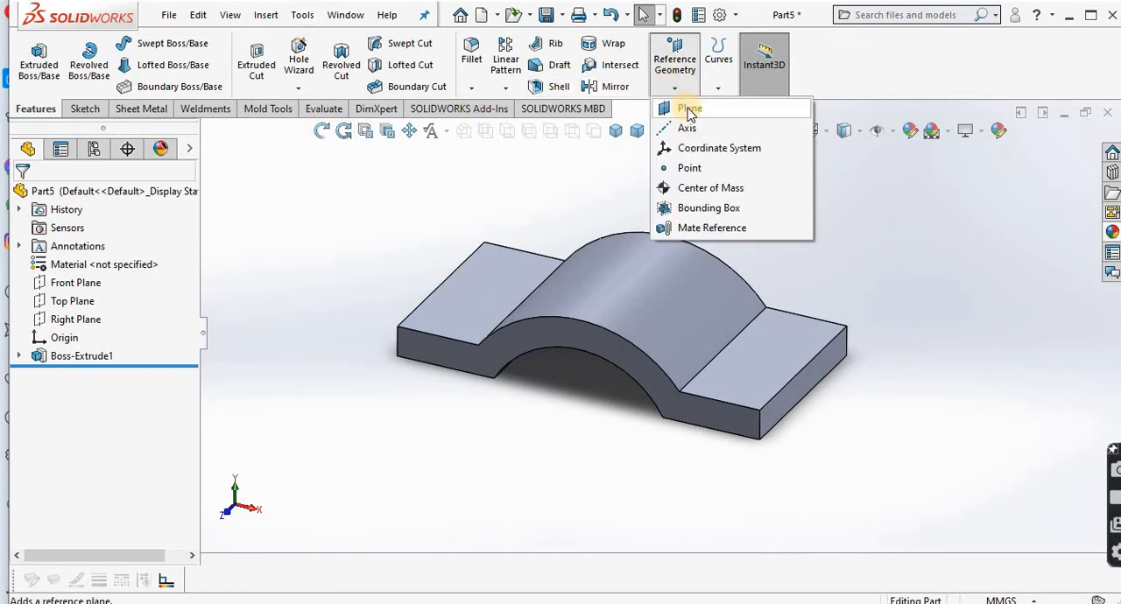
click(688, 110)
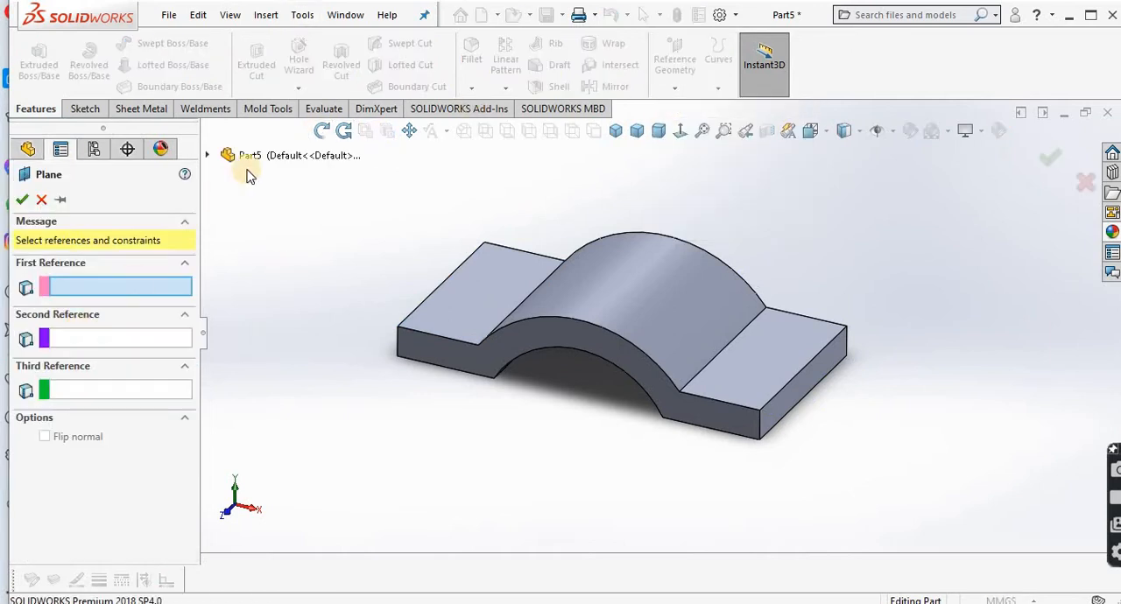
click(266, 161)
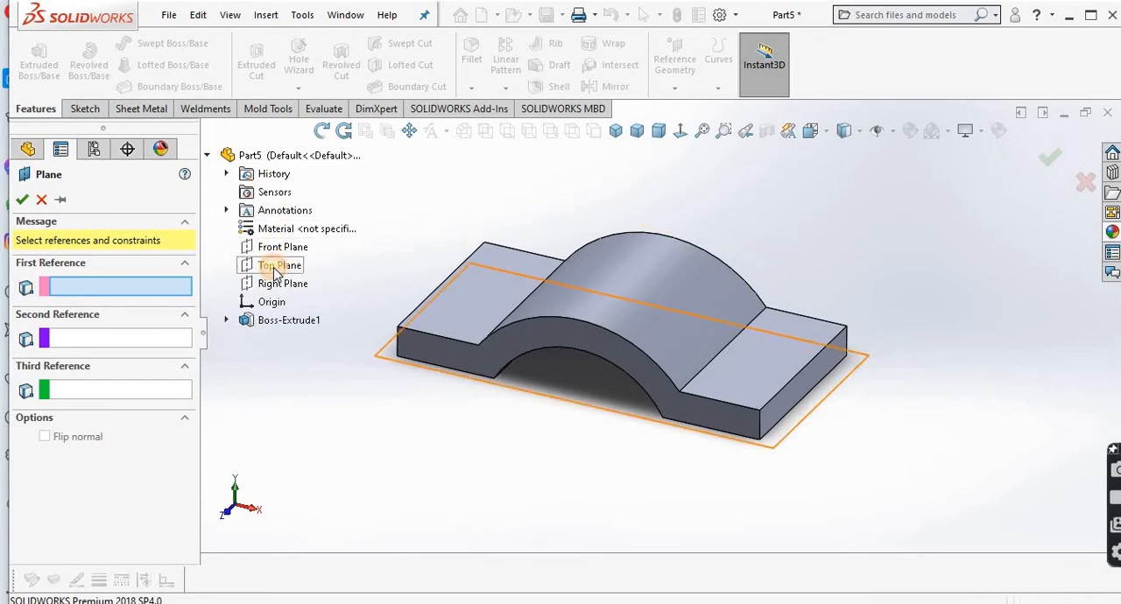
click(276, 270)
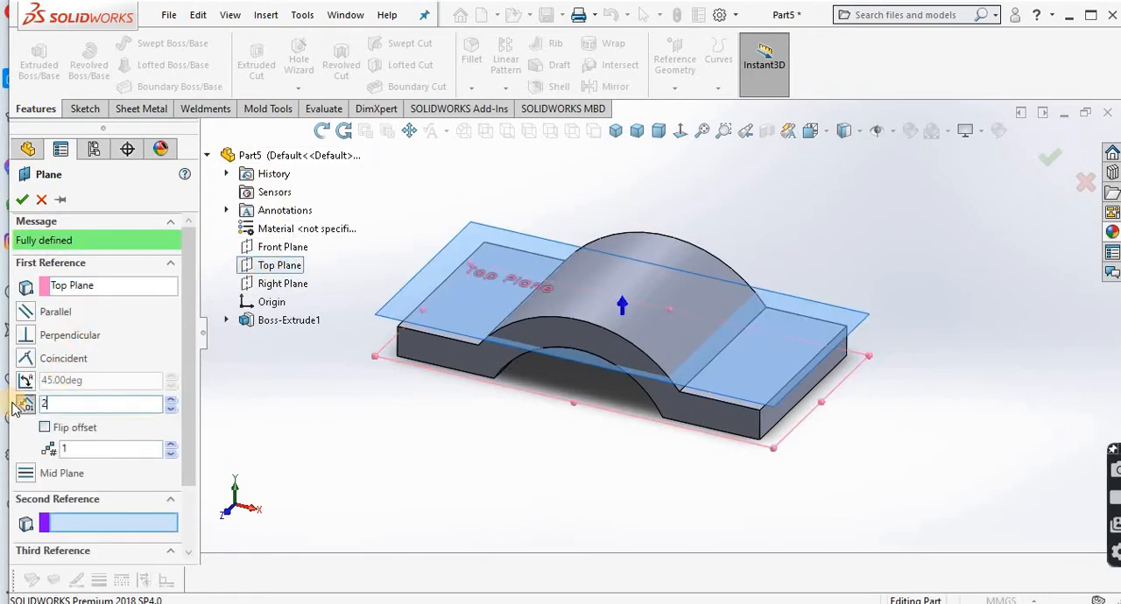
click(388, 463)
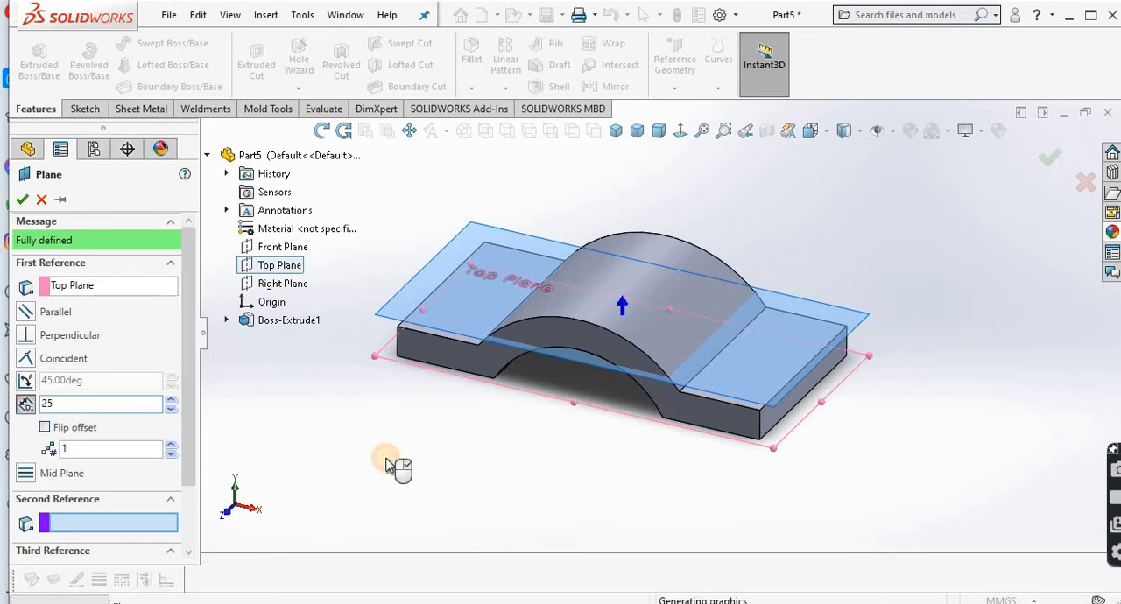
click(21, 201)
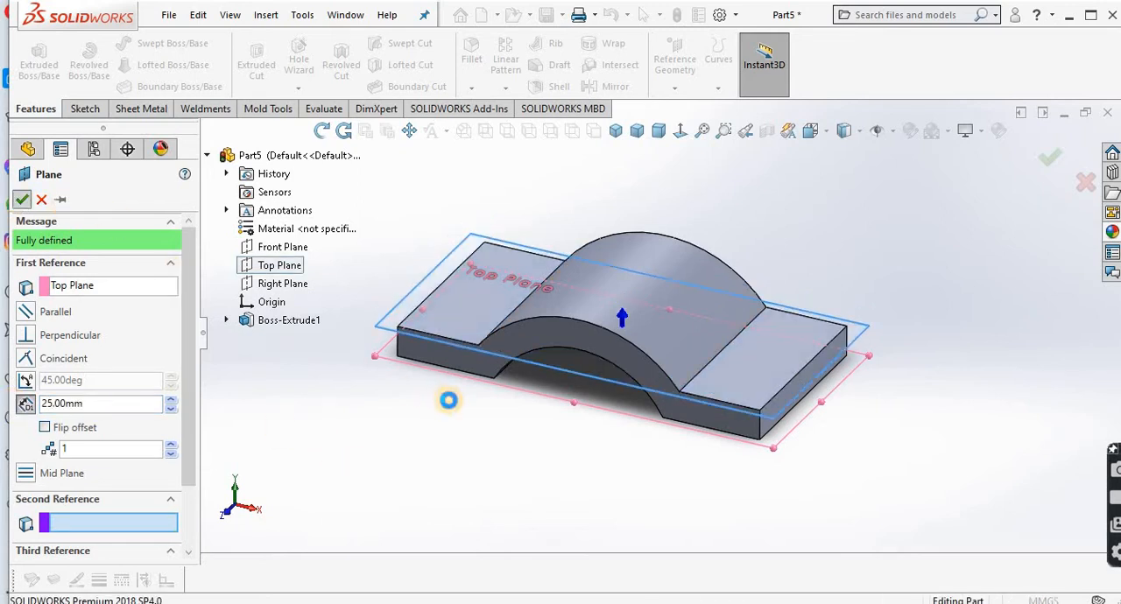
Step: On the offset plane, sketch a vertical centreline from the origin to the midpoint of the body's opposite long edge
click(423, 298)
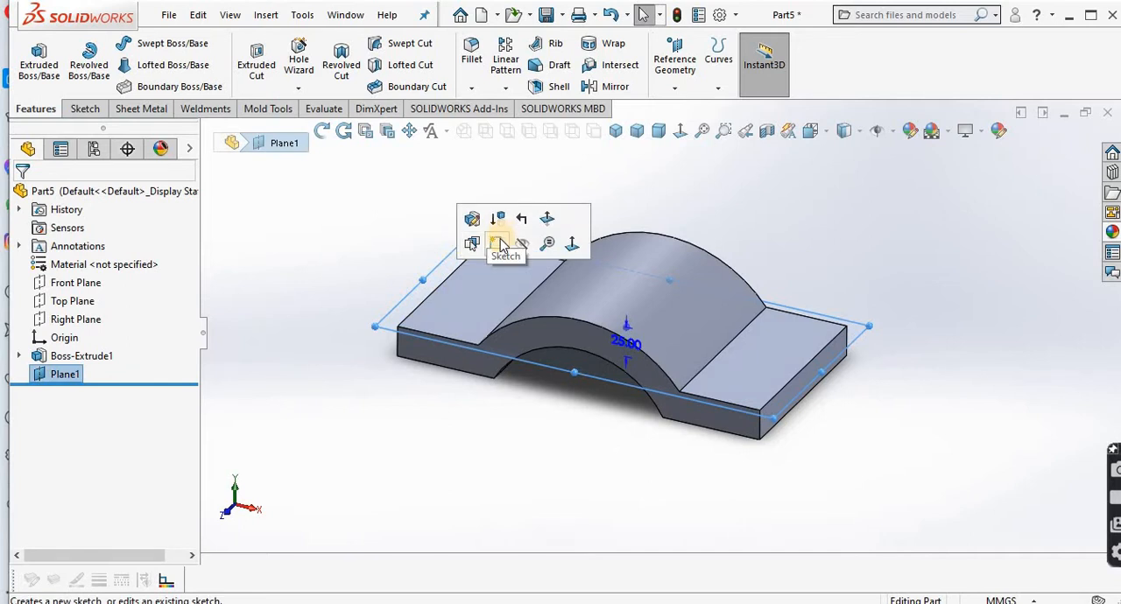
click(498, 244)
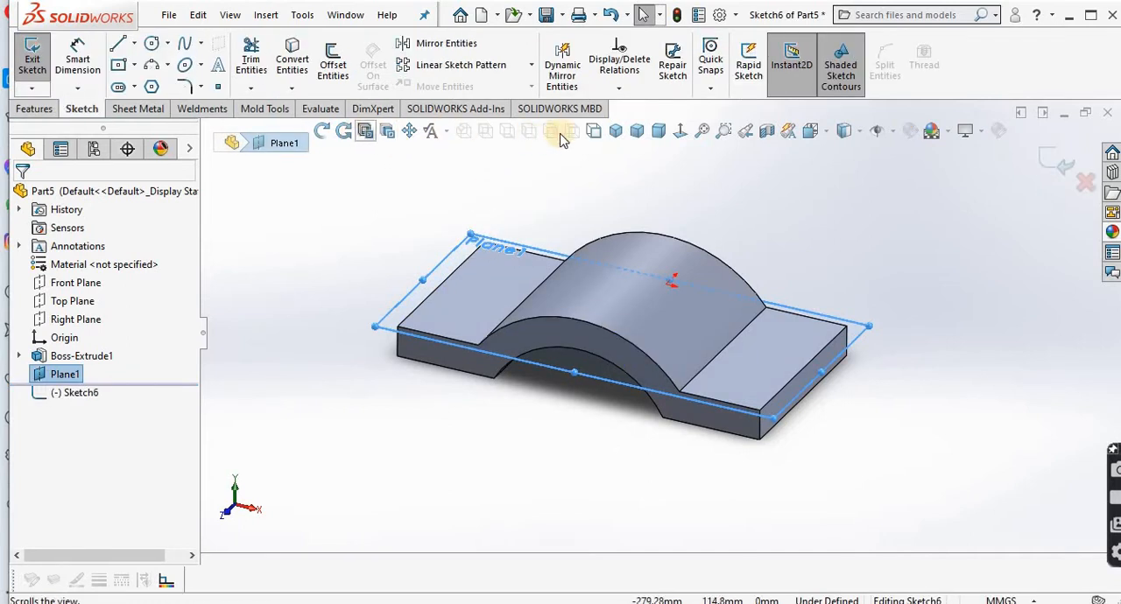
click(680, 131)
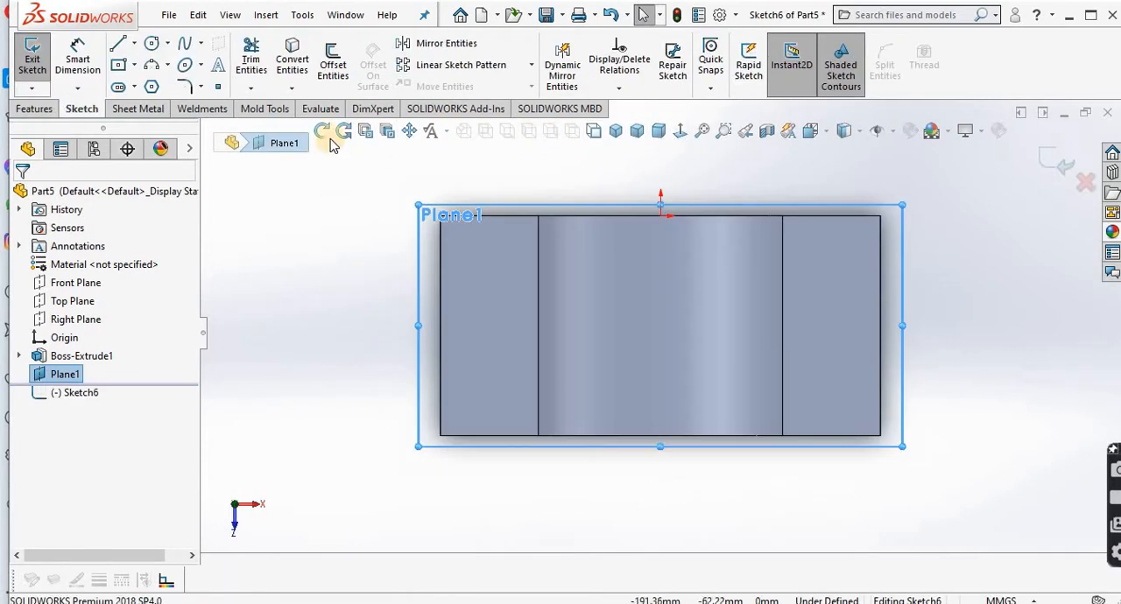
click(134, 43)
click(160, 84)
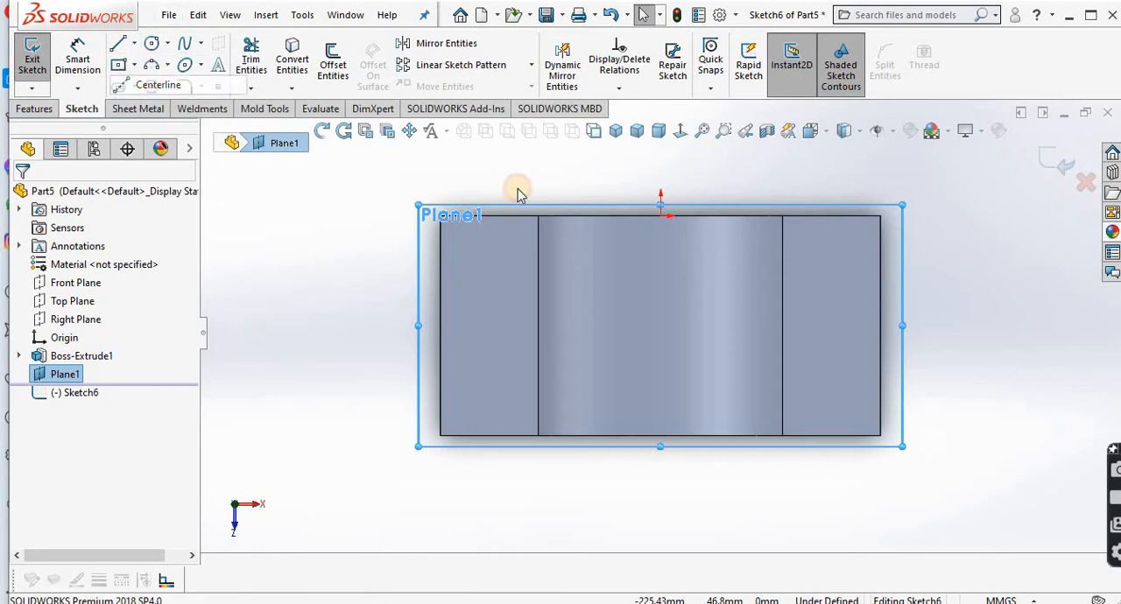
click(660, 217)
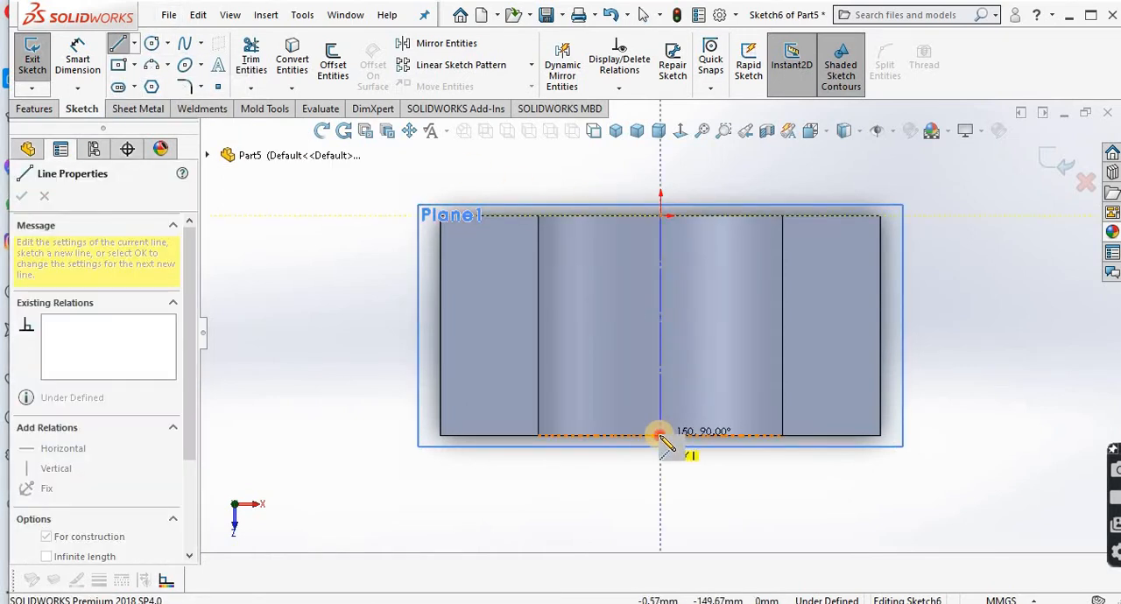
click(660, 435)
right_click(706, 432)
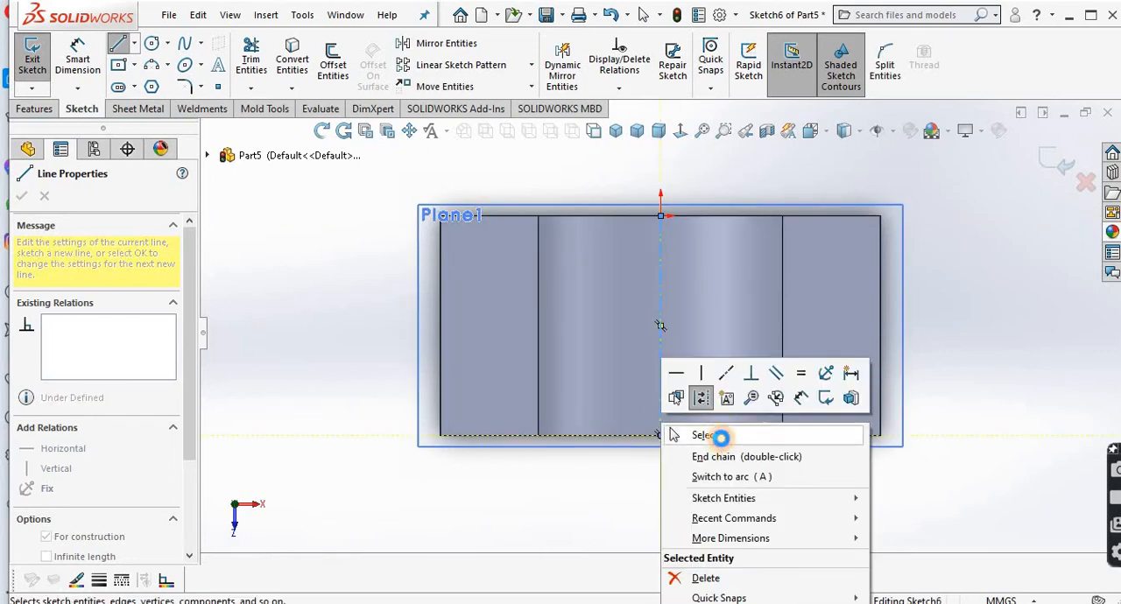
click(700, 435)
Step: Sketch a horizontal line about 116 mm long from the centreline's midpoint towards the left flange
key(l)
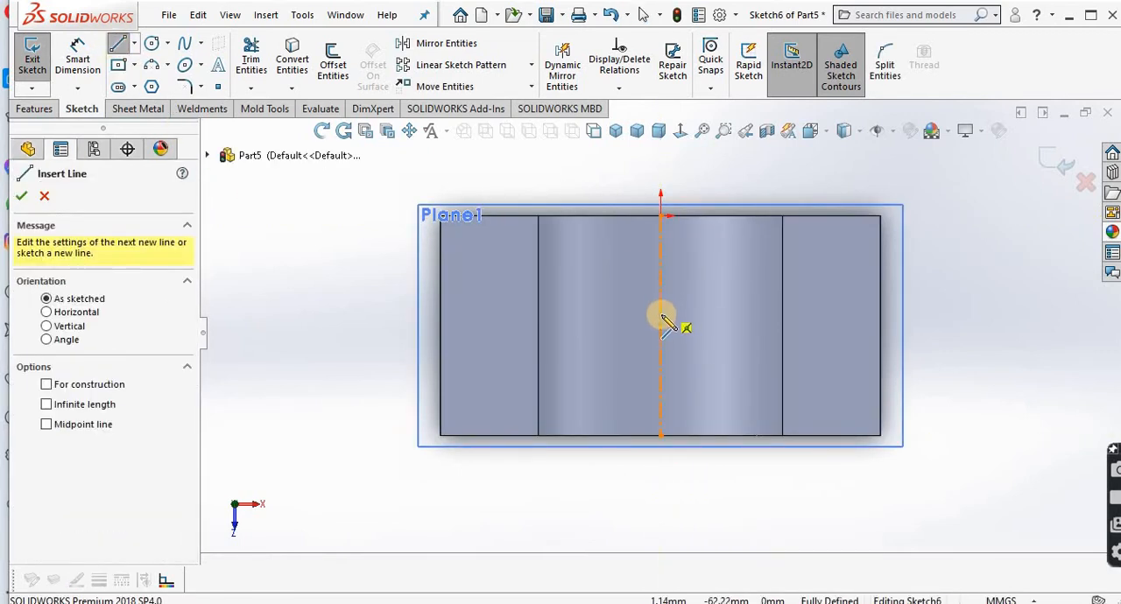
click(660, 325)
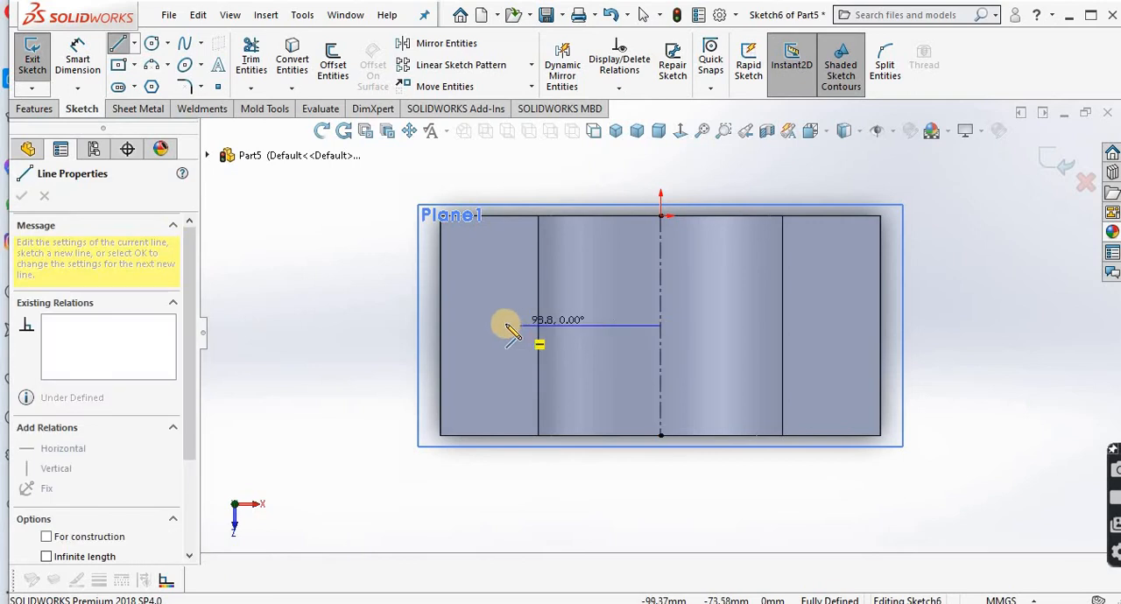
click(491, 326)
right_click(492, 328)
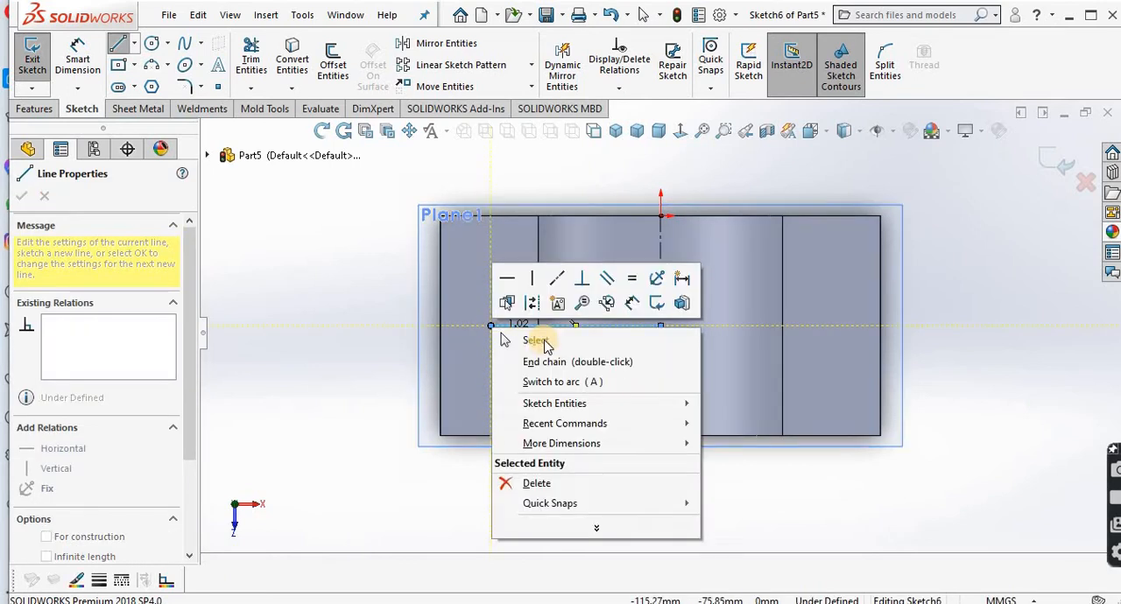
click(508, 343)
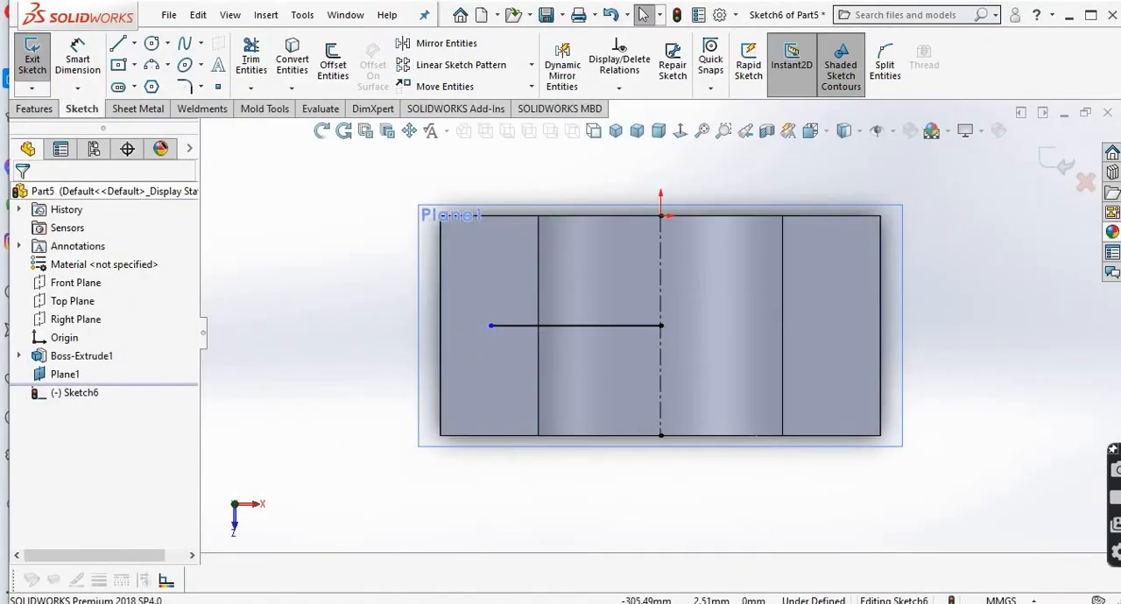
Step: Dimension the horizontal line's length as 125 mm
click(77, 63)
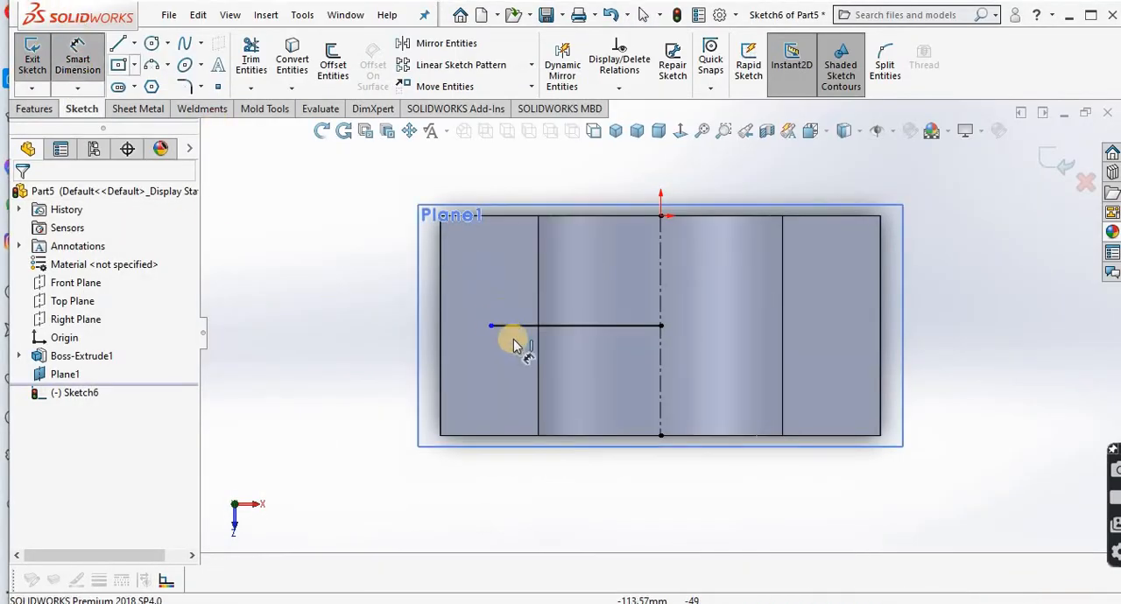
click(576, 326)
click(569, 359)
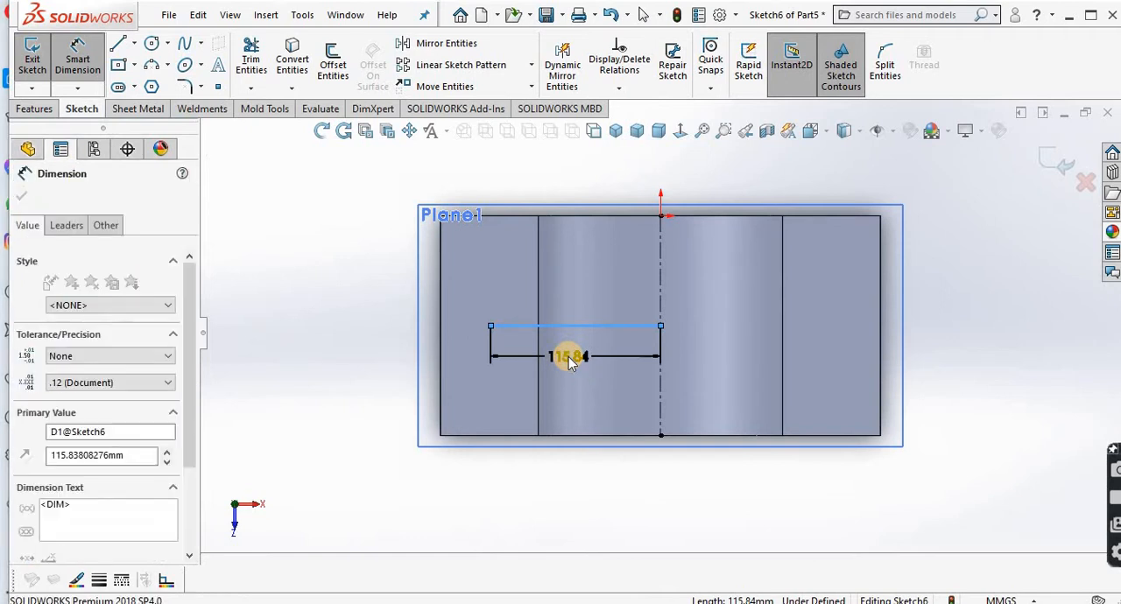
text(125)
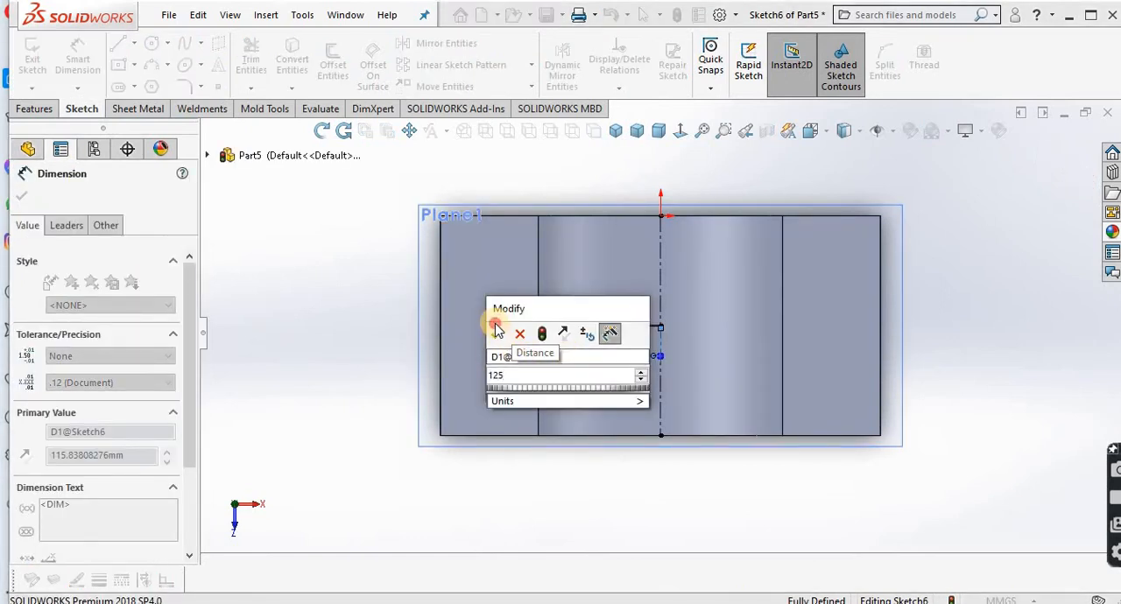
click(497, 334)
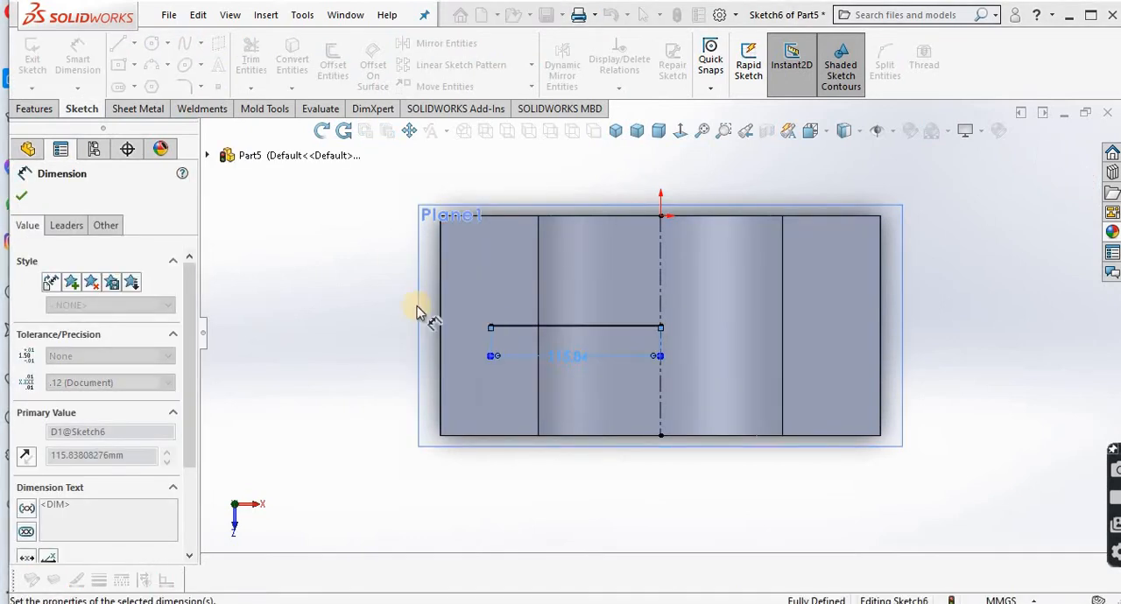
Step: Sketch a circle about 61 mm in diameter centred on the outer end of the horizontal line
click(477, 325)
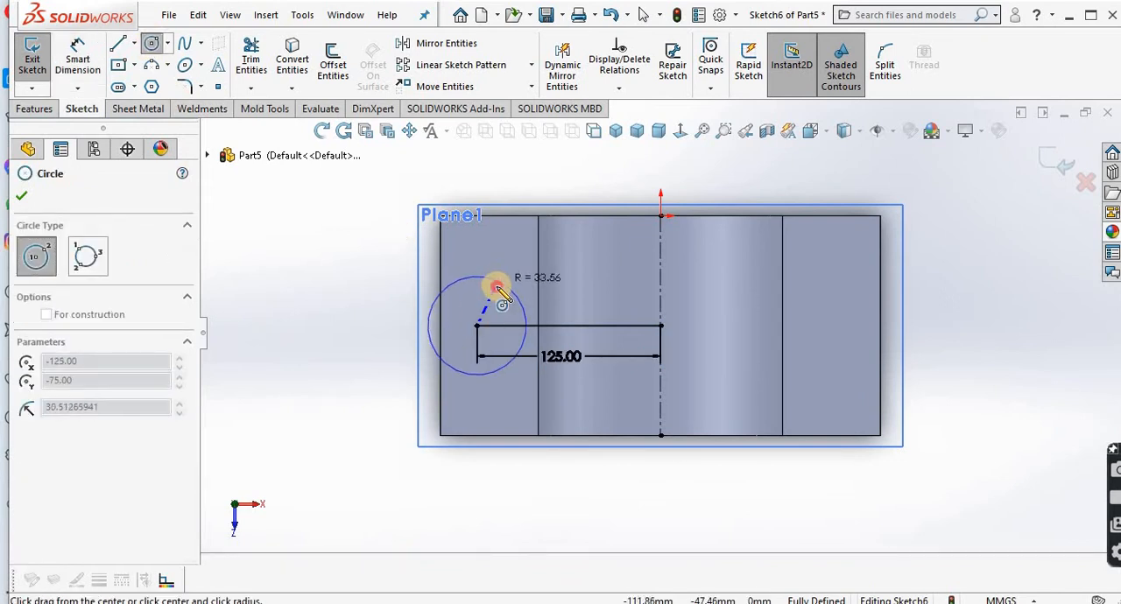
click(490, 283)
right_click(497, 293)
click(541, 299)
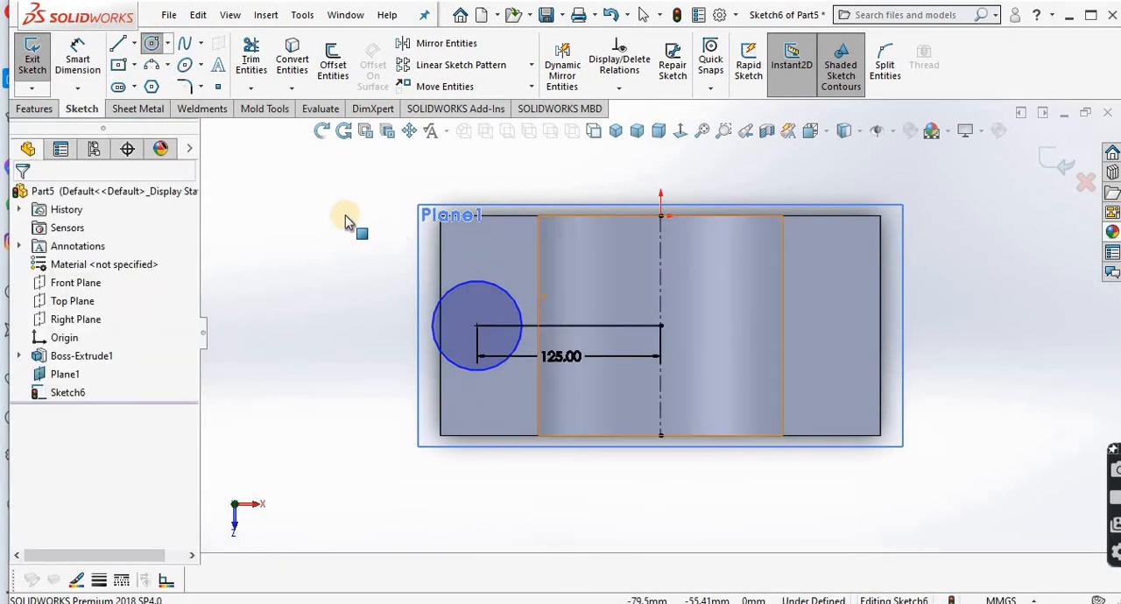
Step: Dimension the circle at the line's outer end with a diameter of 50 mm
click(77, 58)
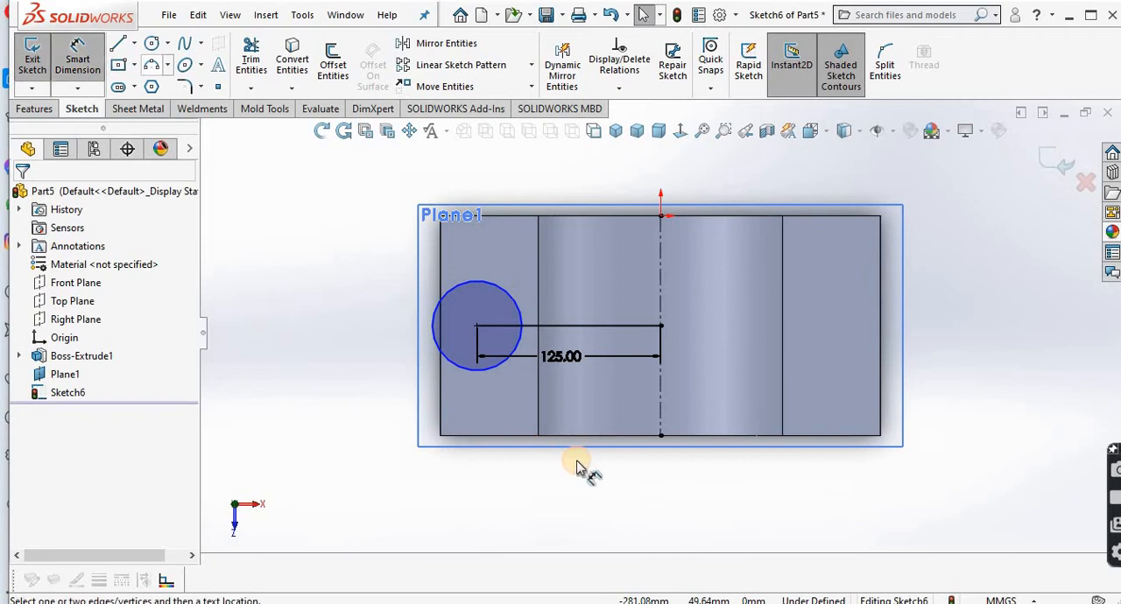
click(481, 371)
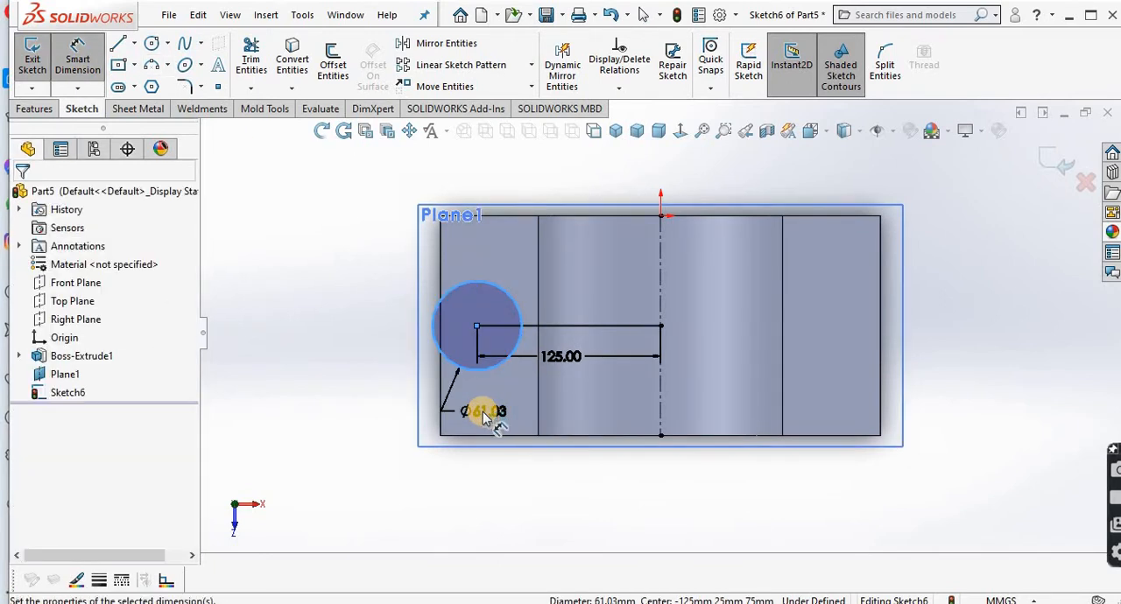
click(487, 418)
text(50)
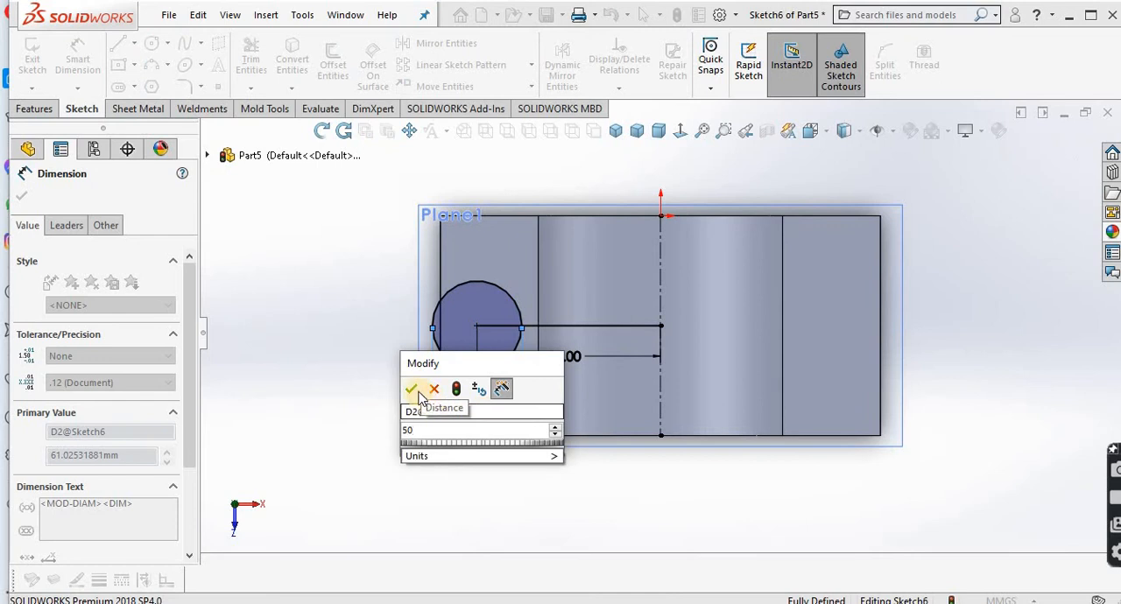
click(411, 389)
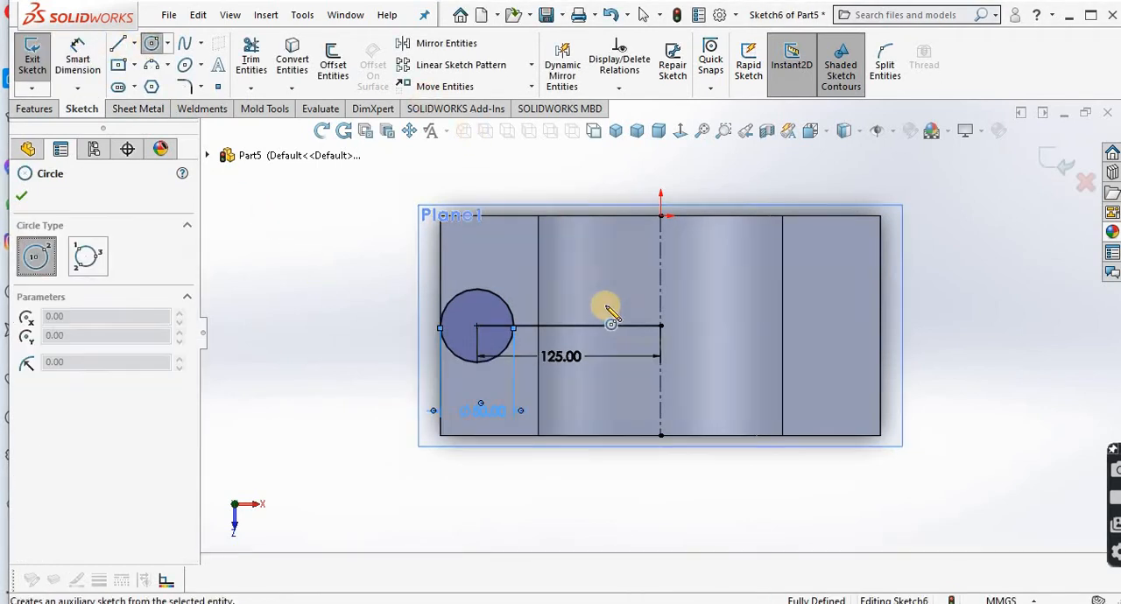
Step: Sketch a circle of 75 mm radius centred on the centreline's midpoint and reaching the origin
click(661, 327)
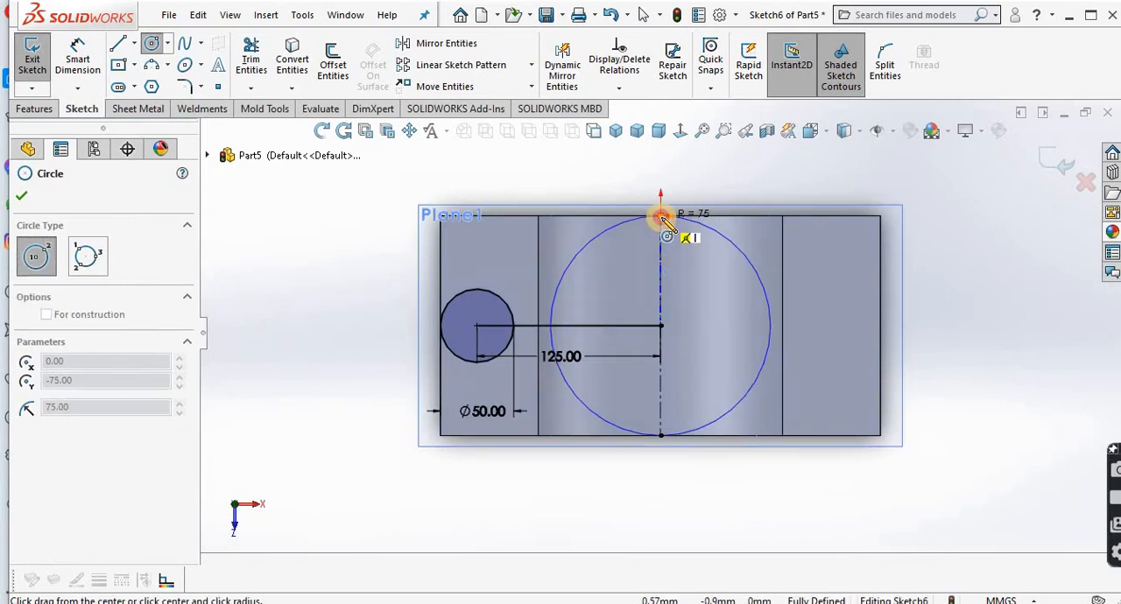
click(662, 219)
right_click(666, 226)
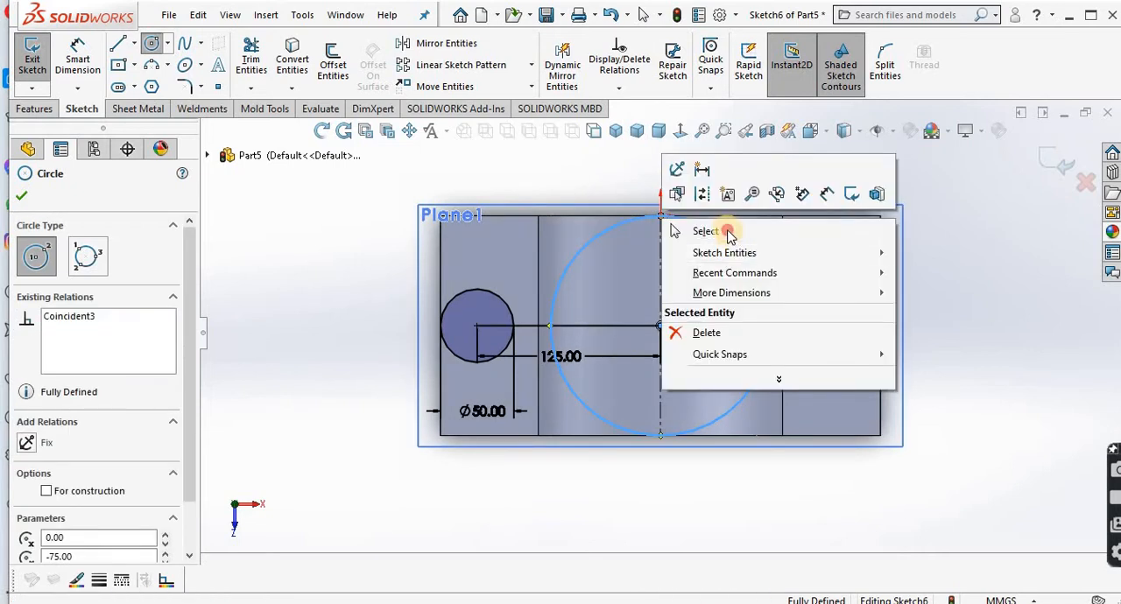
click(720, 228)
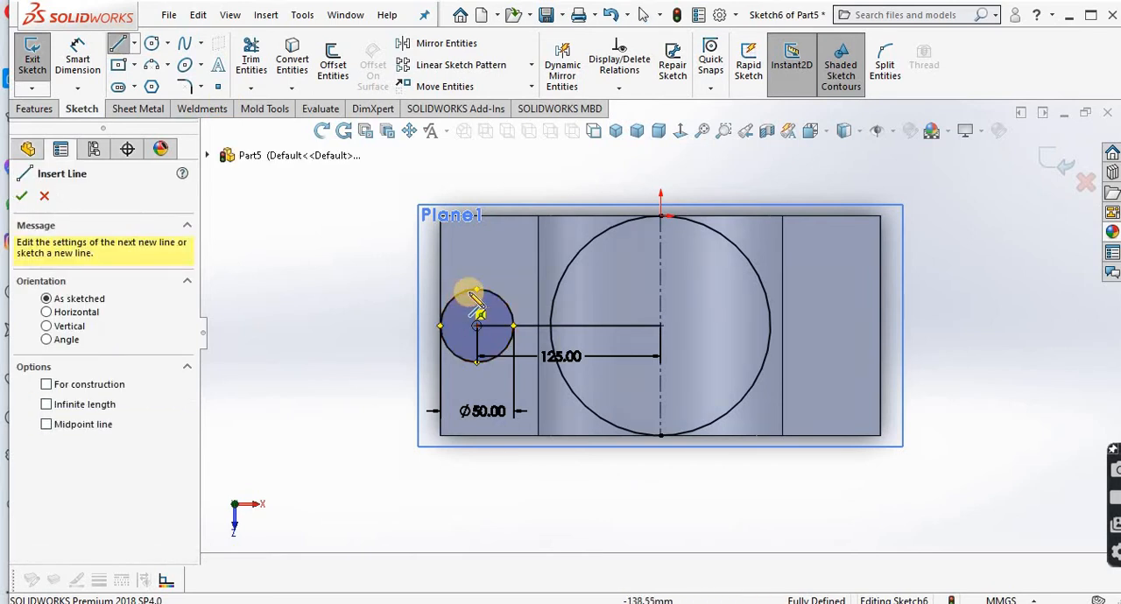
Step: Sketch a slanted line tangent to the upper sides of the small circle and the large circle
click(475, 289)
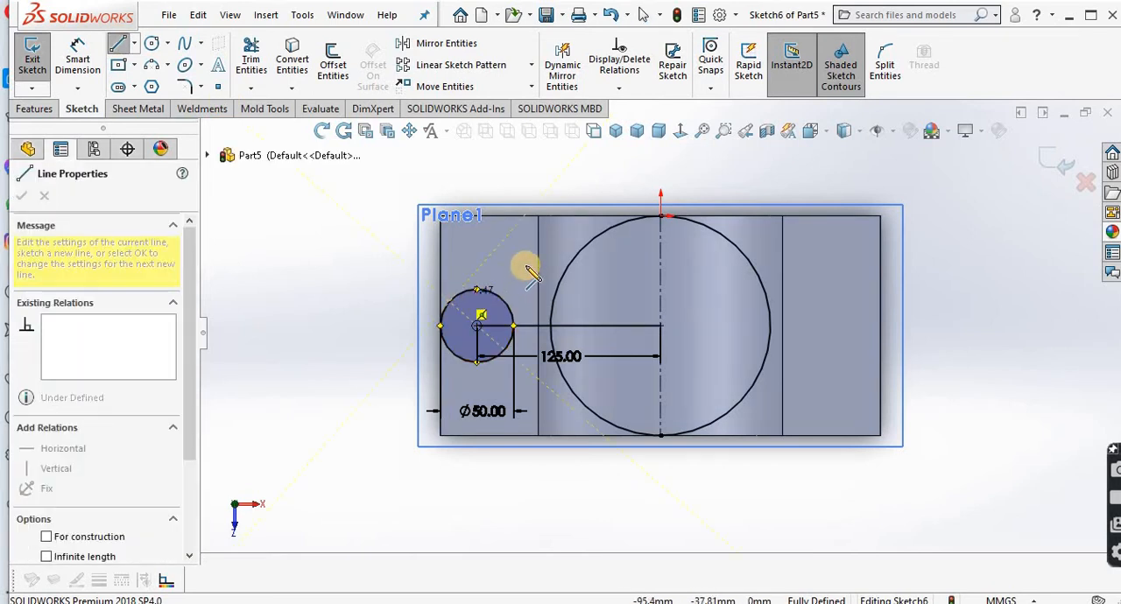
click(624, 226)
right_click(625, 222)
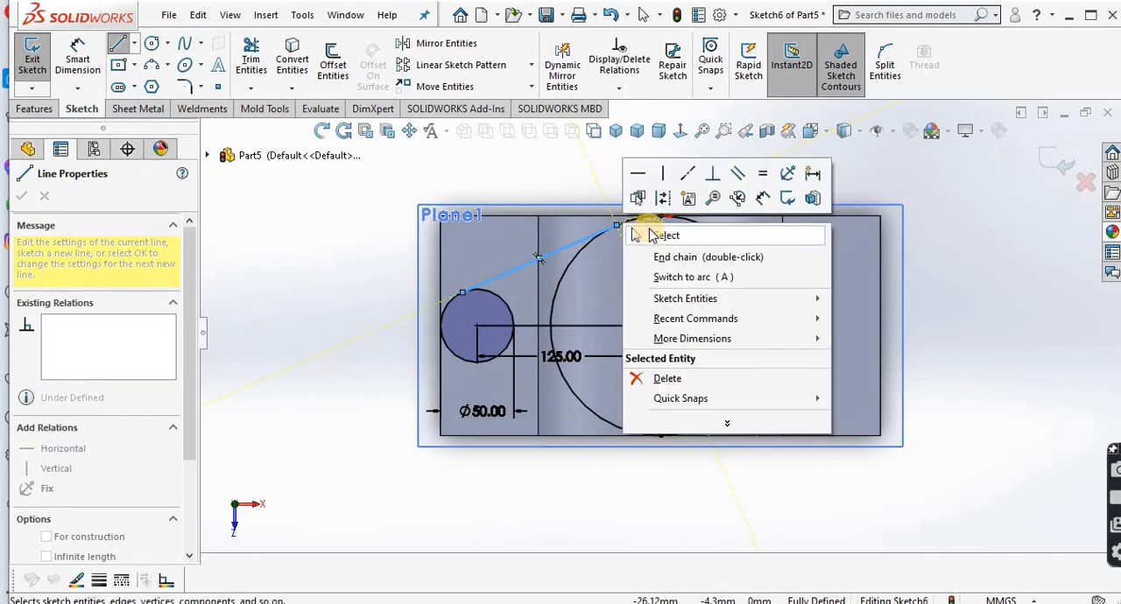
click(658, 235)
Step: Check the tangent relations of the slanted line with the small circle and with the large circle
click(503, 276)
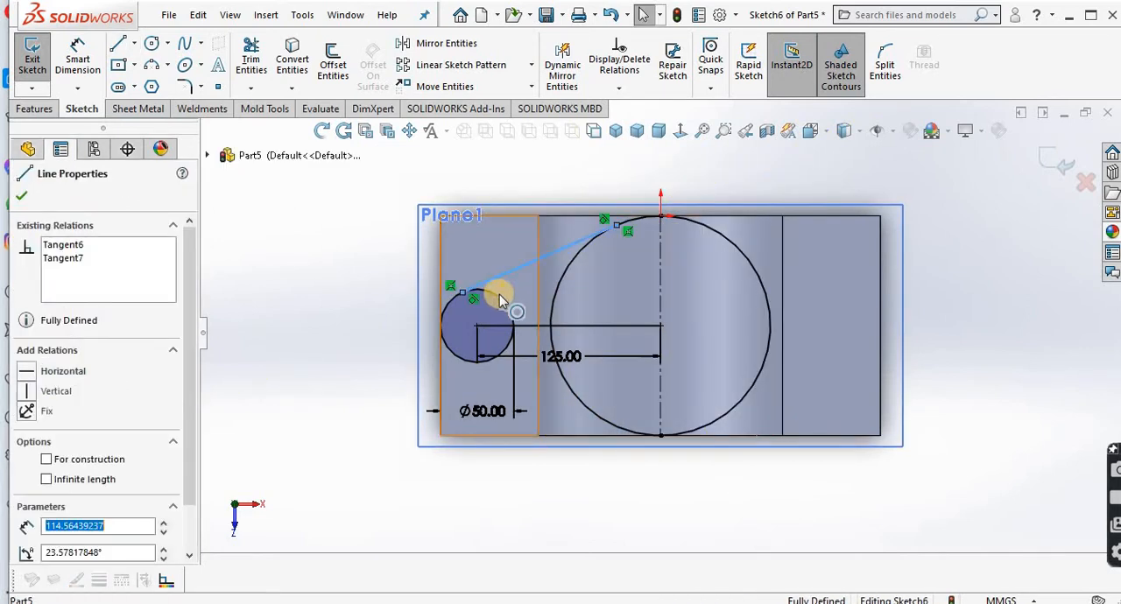
ctrl+click(501, 302)
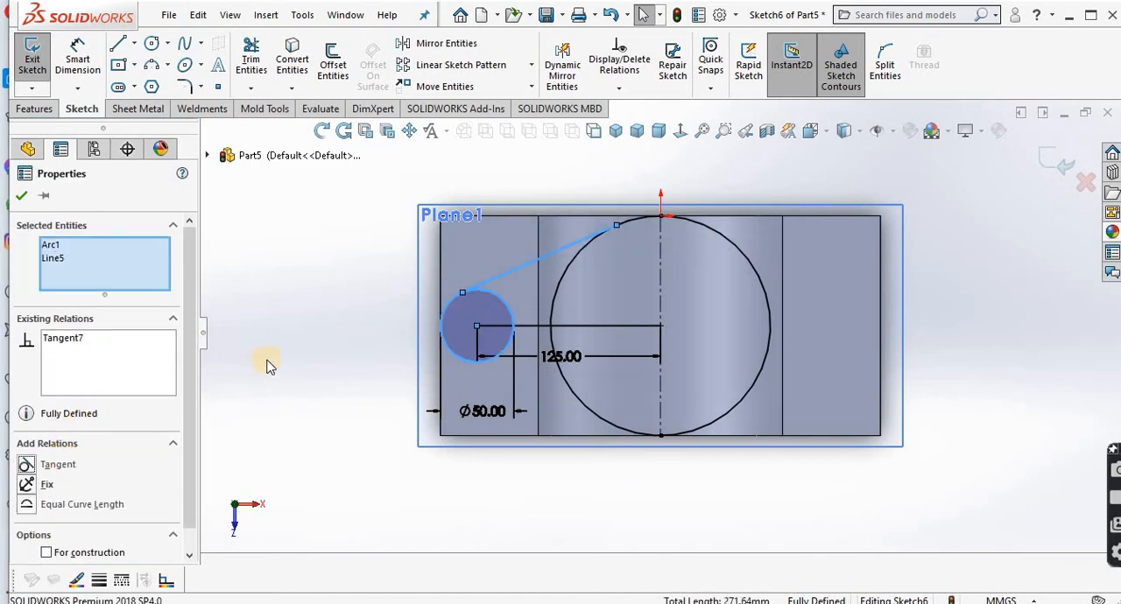
click(29, 200)
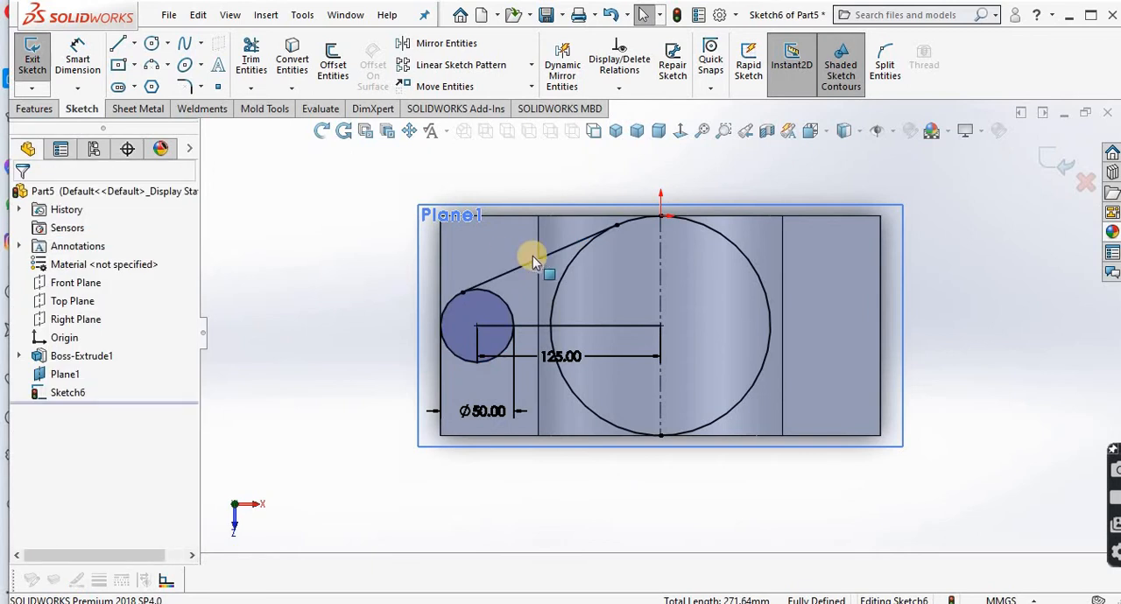
click(562, 269)
click(561, 251)
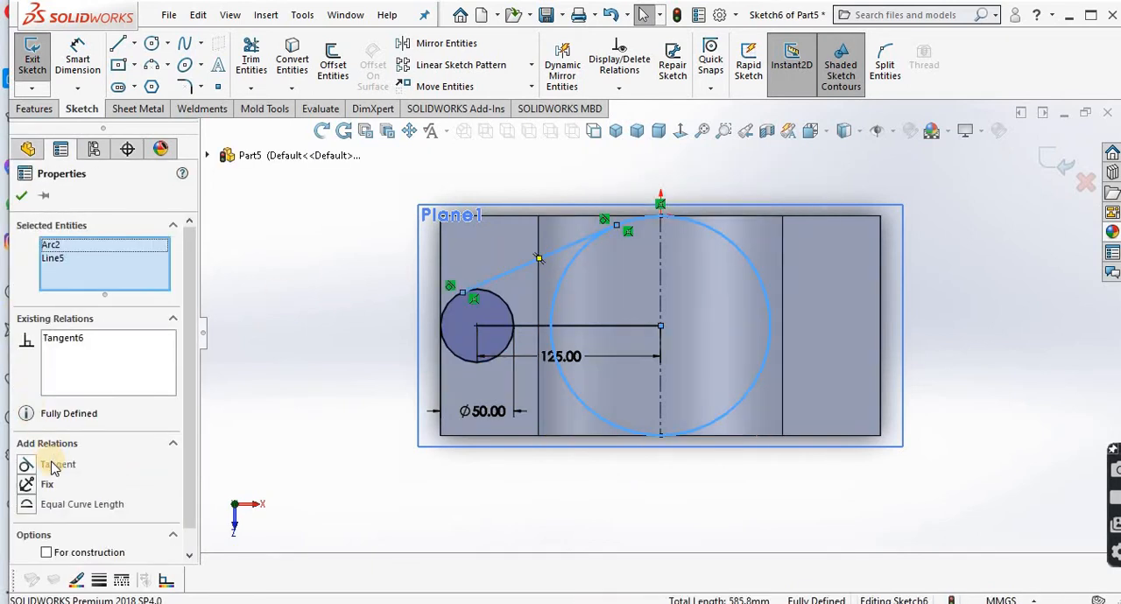
click(22, 196)
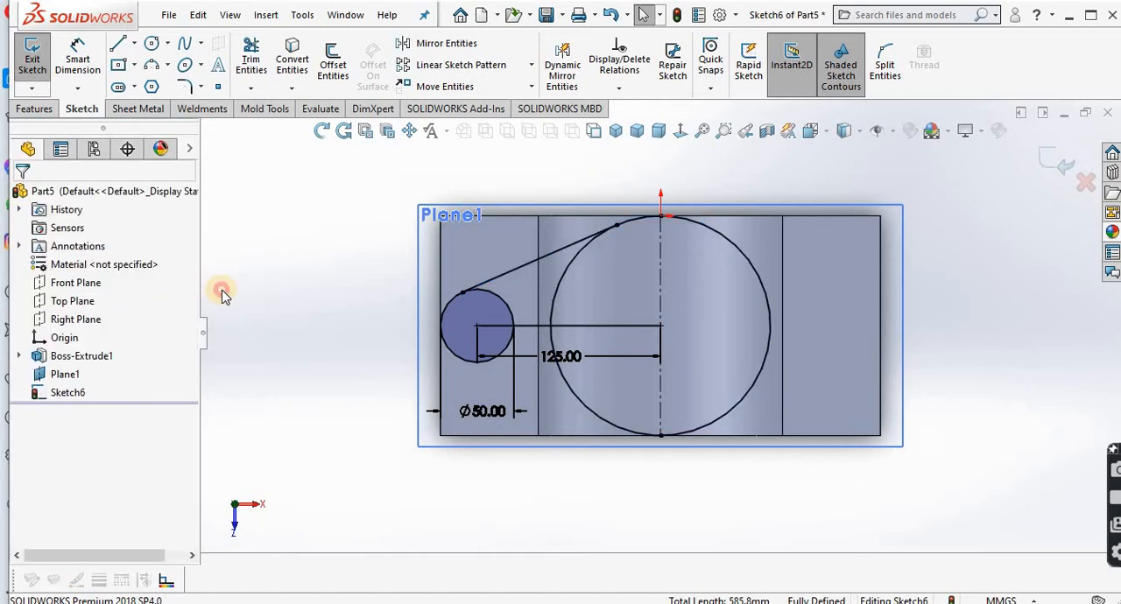
Step: Mirror a copy of the slanted tangent line about the horizontal line joining the two circle centres
click(463, 42)
click(548, 255)
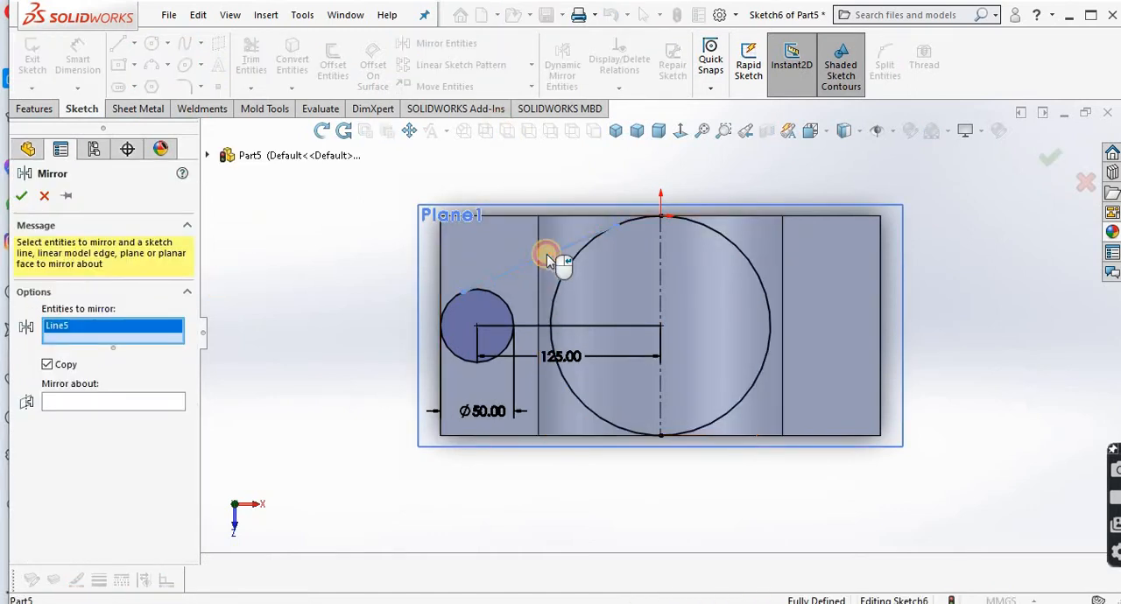
click(120, 399)
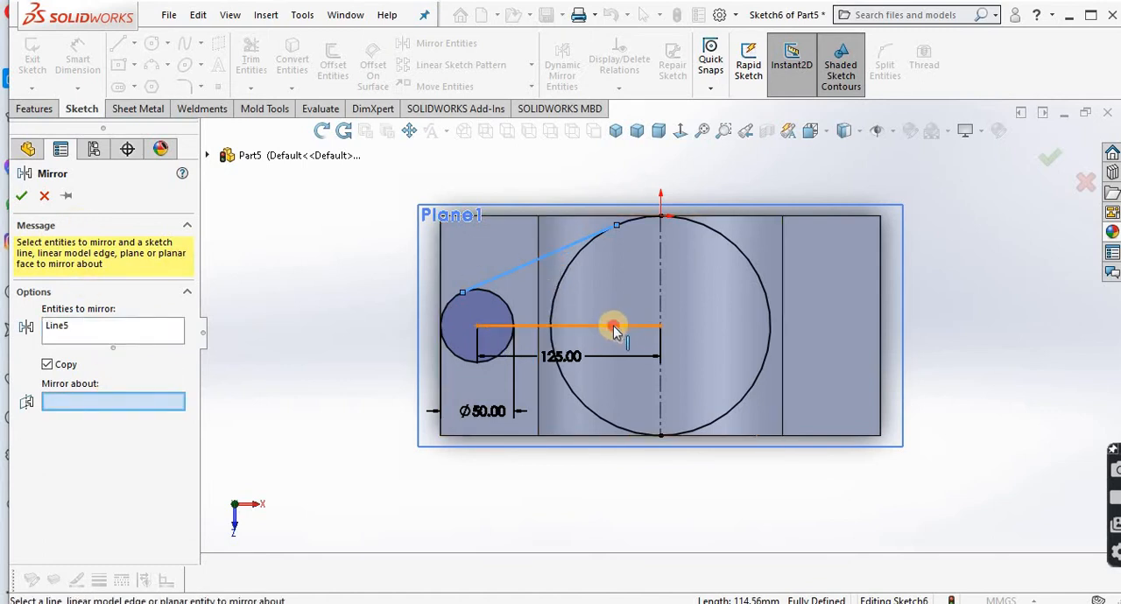
click(608, 326)
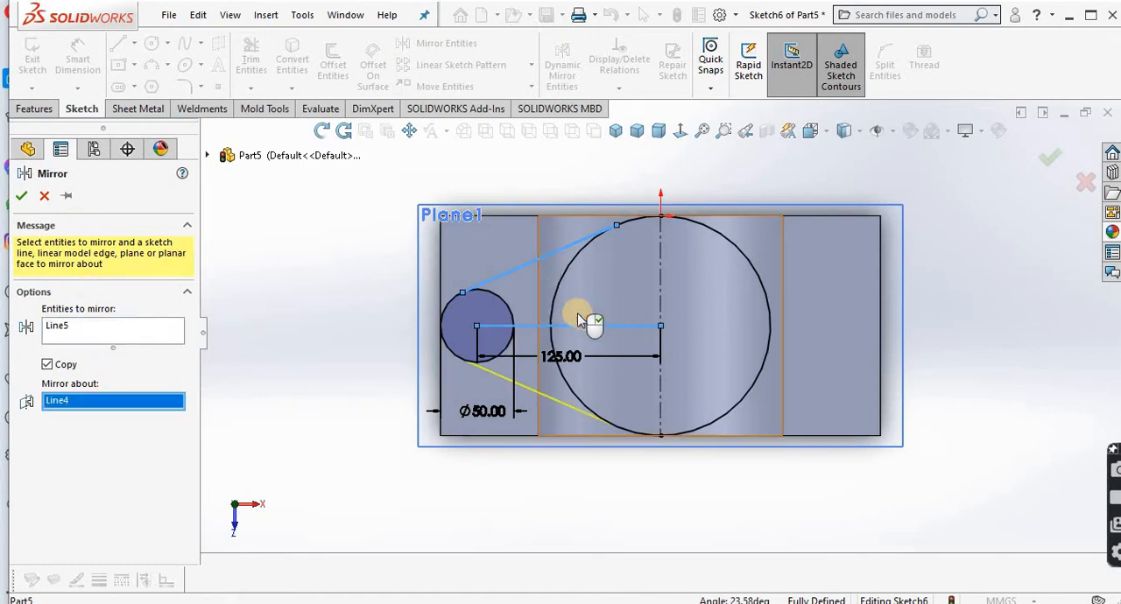
click(20, 198)
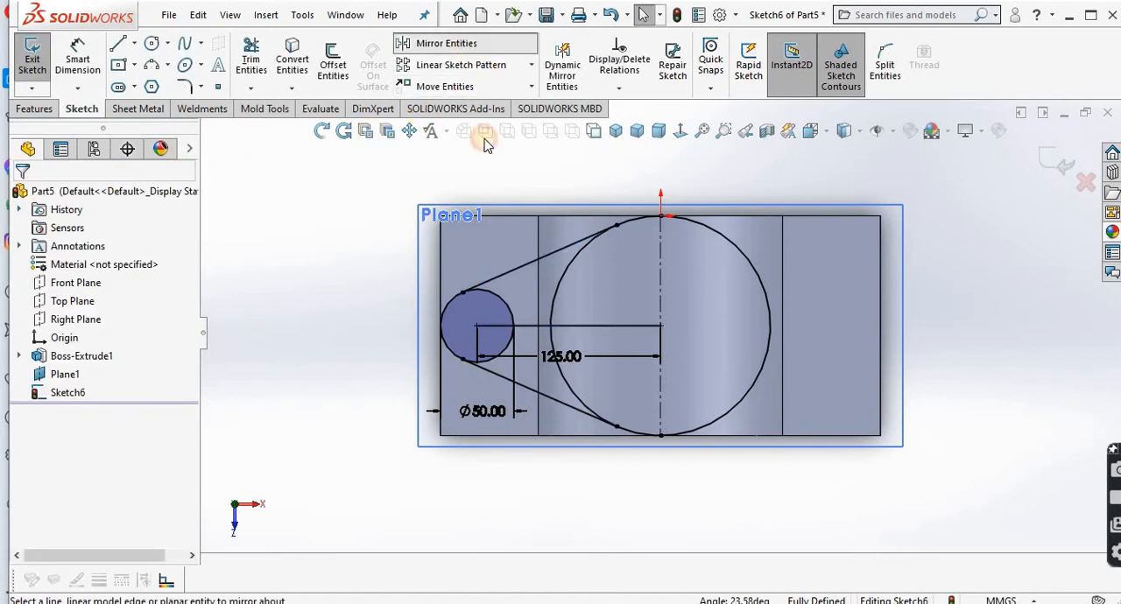
Step: Mirror a copy of both slanted tangent lines and the 50 mm circle about the vertical centreline
key(Return)
click(554, 252)
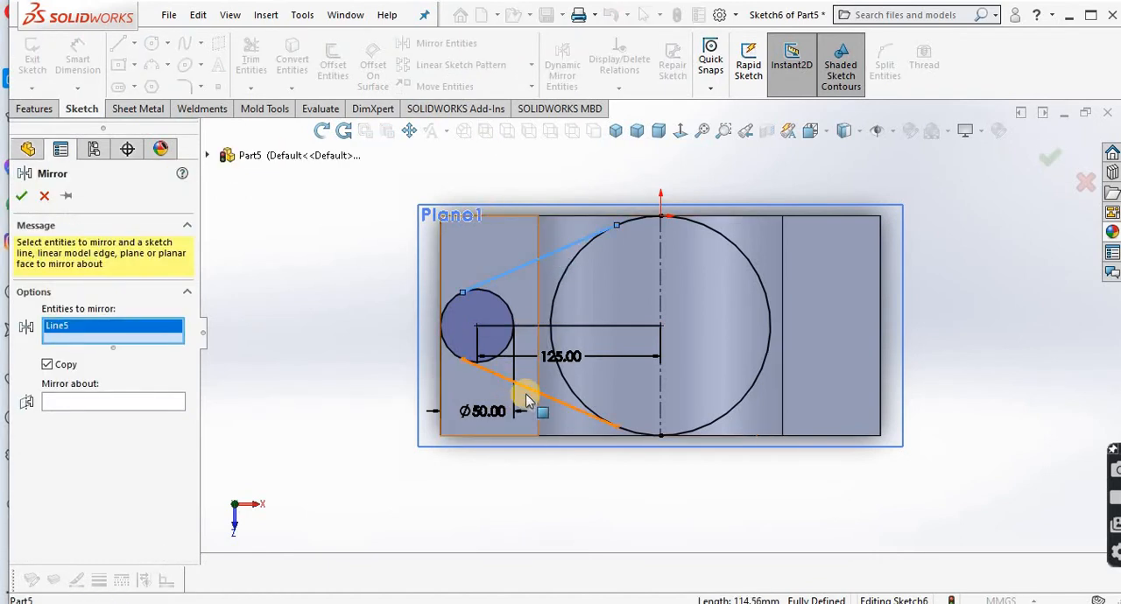
click(523, 397)
click(508, 350)
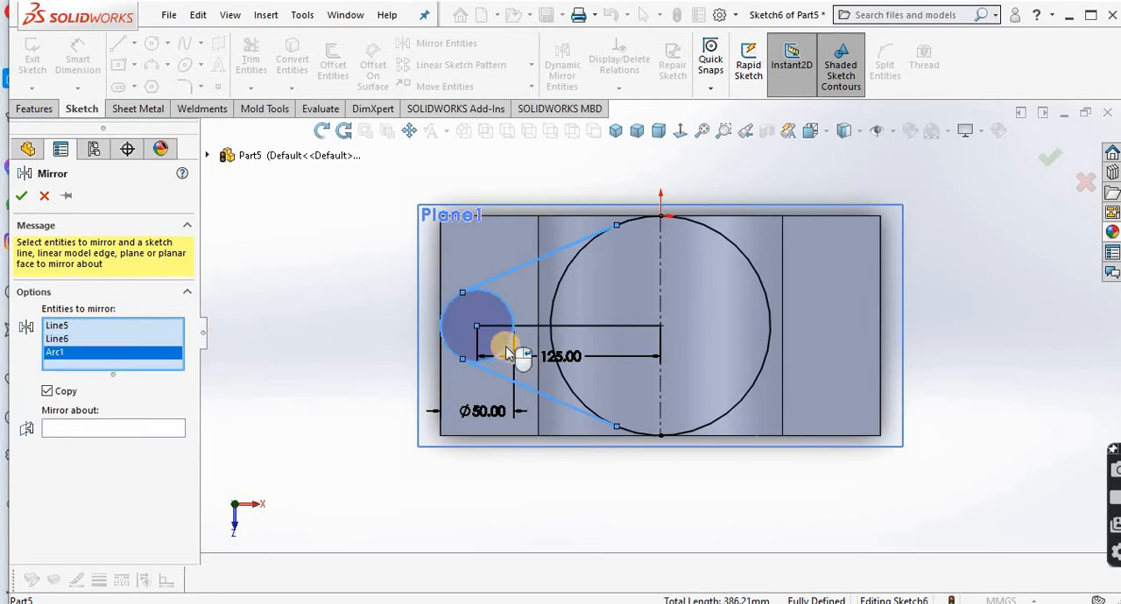
click(128, 433)
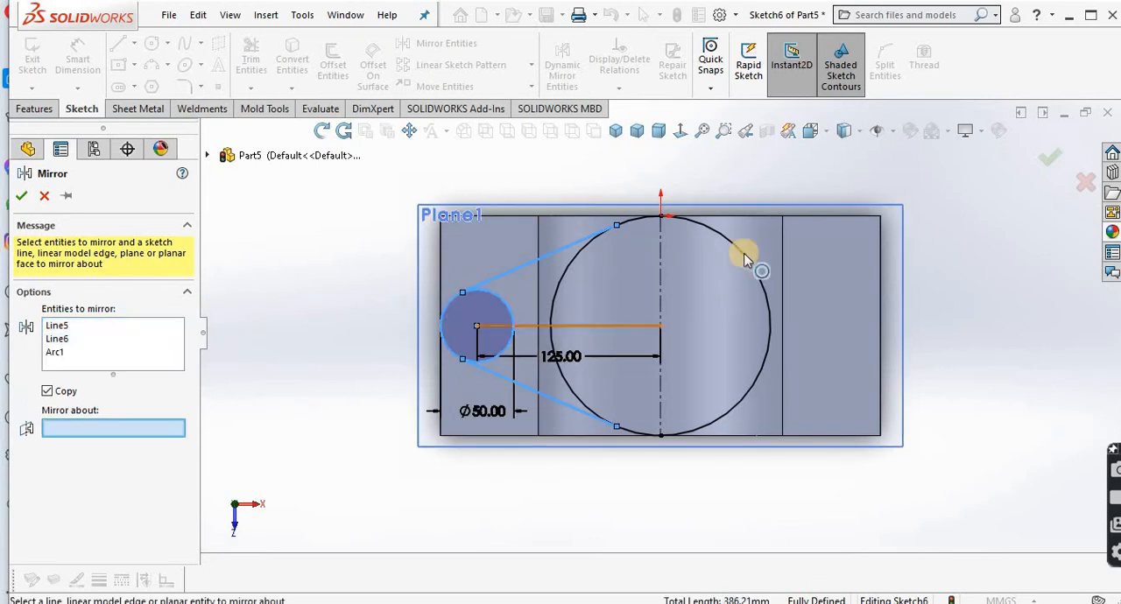
click(661, 260)
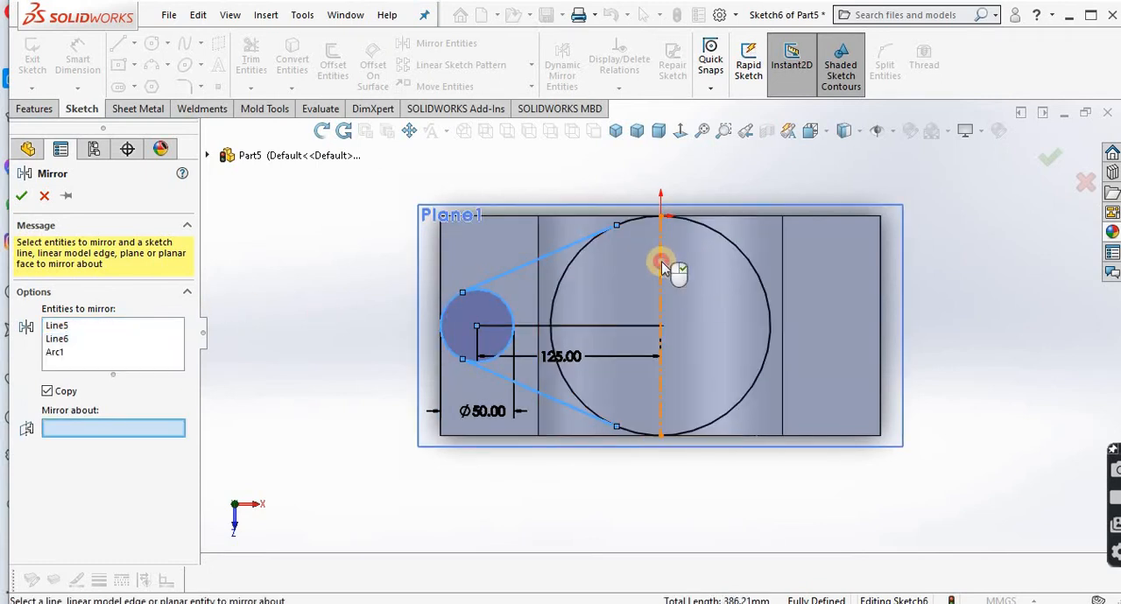
click(22, 197)
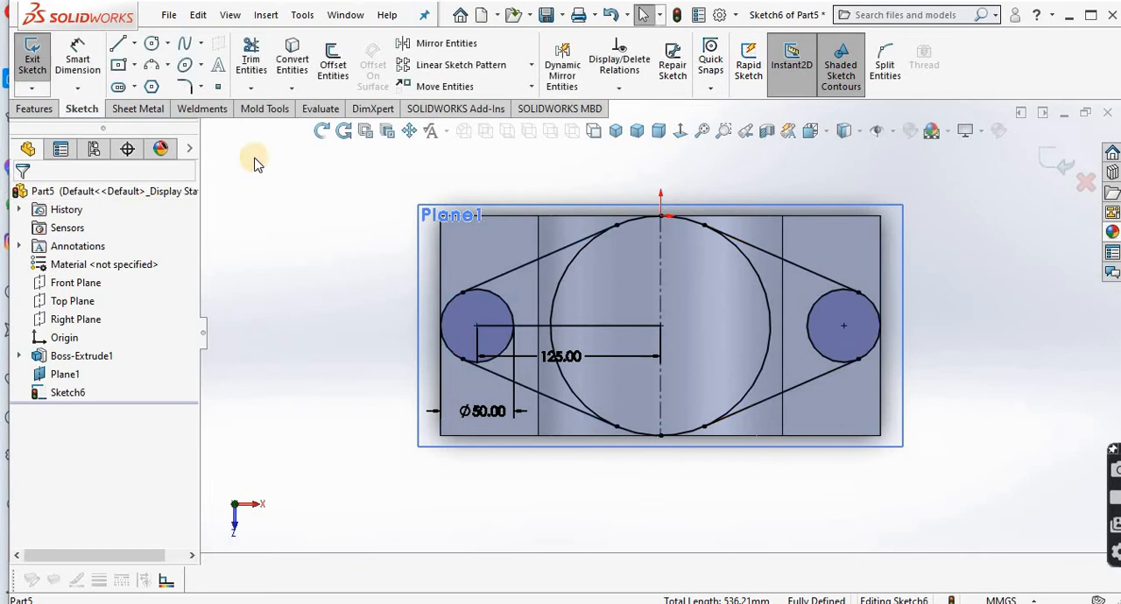
Step: Trim the inner arcs, horizontal line and centreline, leaving only the closed outer flange profile, and exit the sketch
click(253, 63)
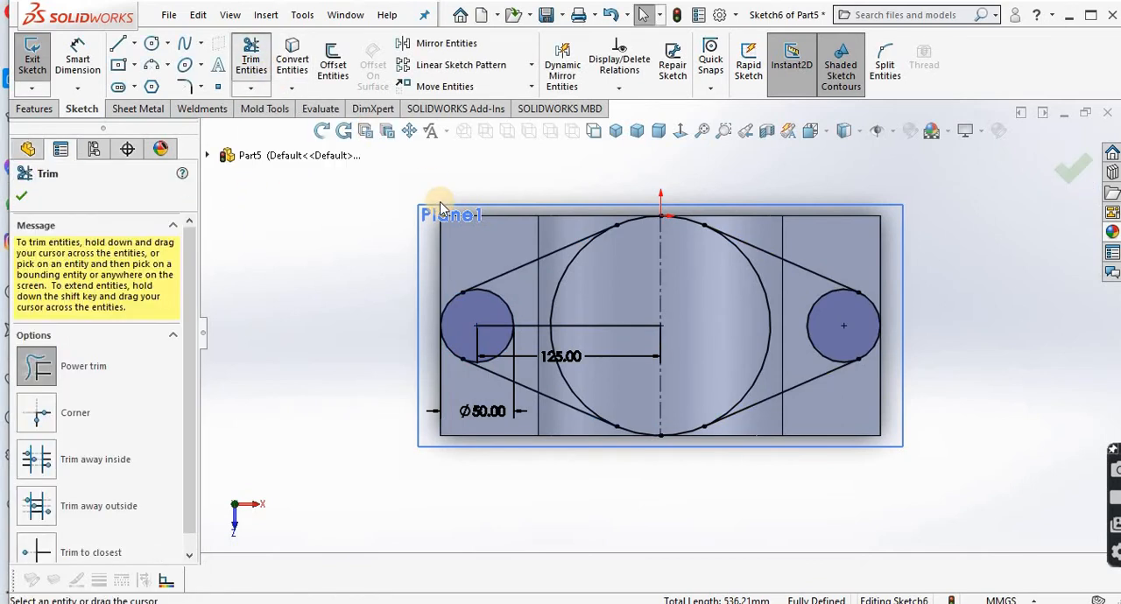
mouse_move(478, 303)
mouse_down()
mouse_move(767, 296)
mouse_move(813, 311)
mouse_move(783, 333)
mouse_move(573, 370)
mouse_move(498, 348)
mouse_move(531, 316)
mouse_move(619, 310)
mouse_move(681, 342)
mouse_up()
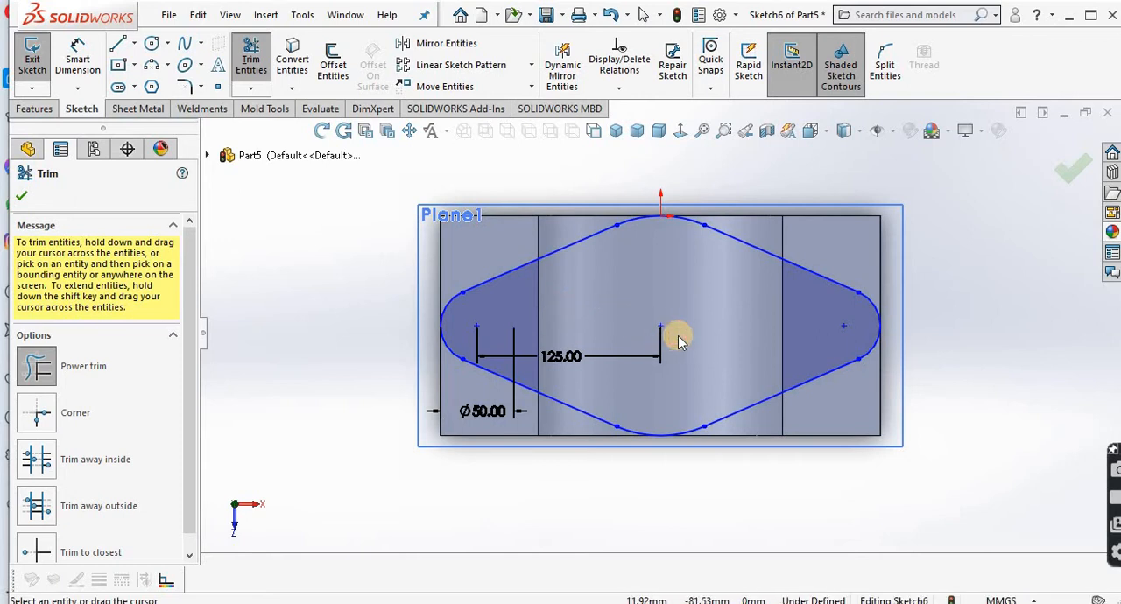
click(23, 199)
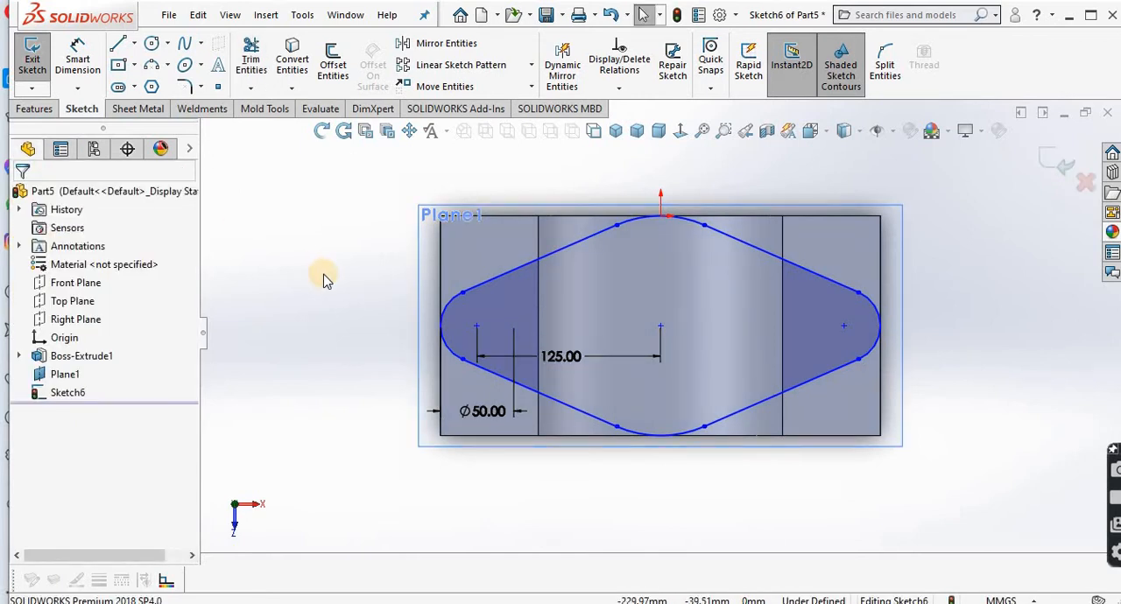
middle_drag(404, 308, 406, 312)
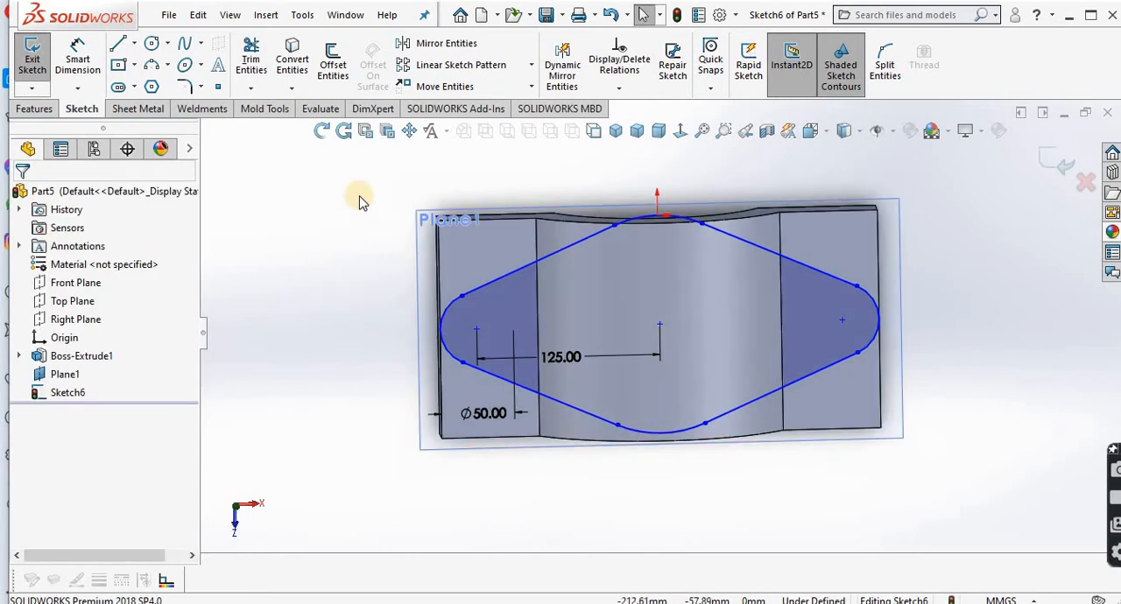
click(321, 131)
drag(378, 289, 288, 123)
click(322, 130)
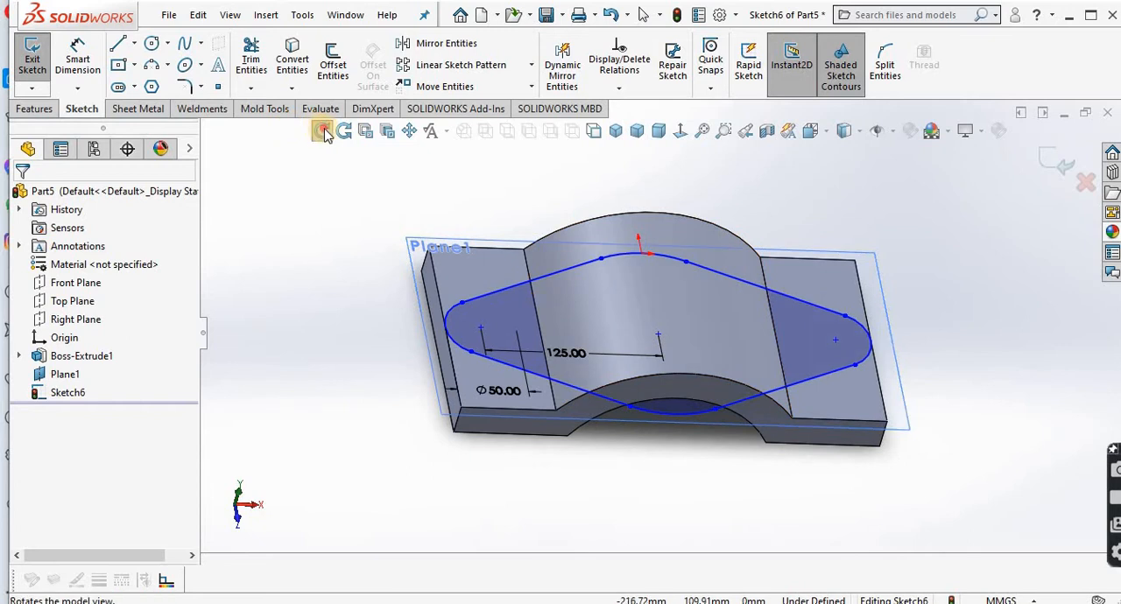
click(1061, 165)
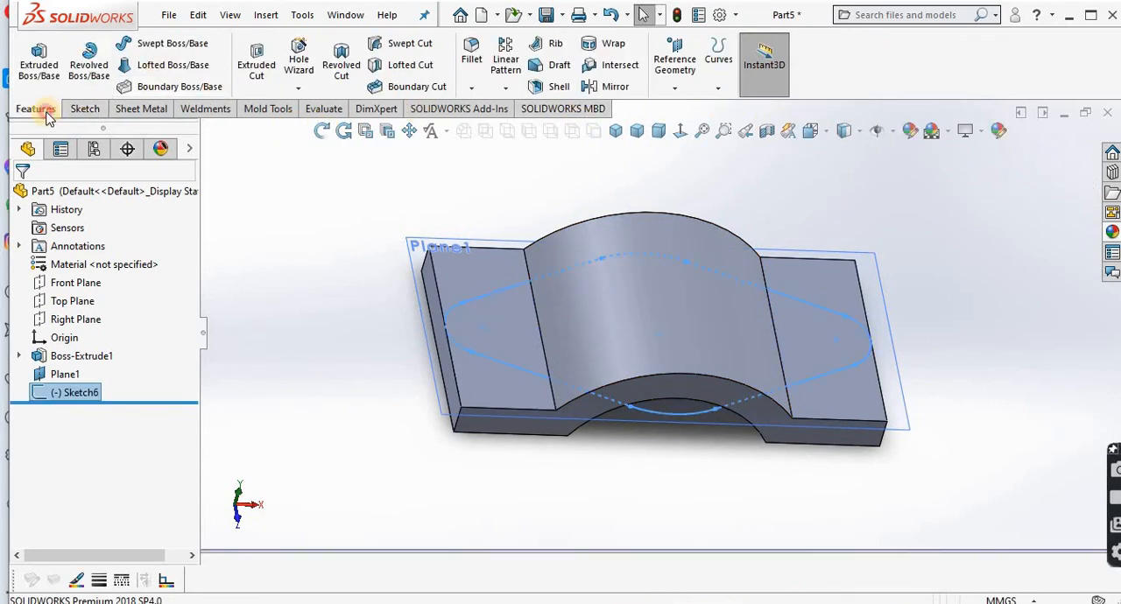
Step: Create a reference plane tangent to the curved upper face and parallel to the Top Plane
click(675, 83)
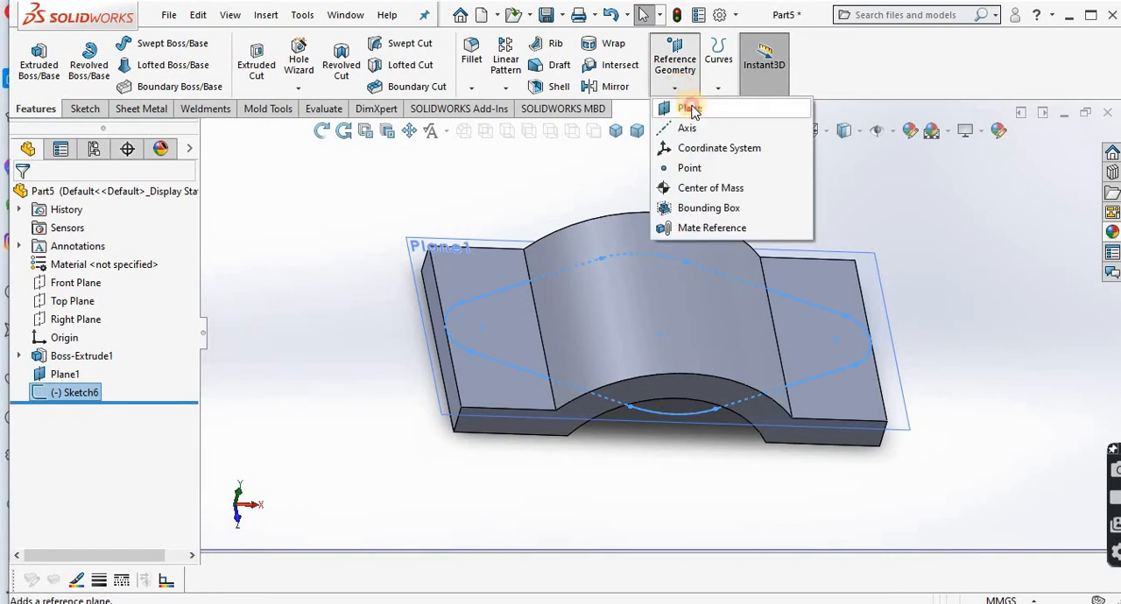
click(691, 109)
click(659, 296)
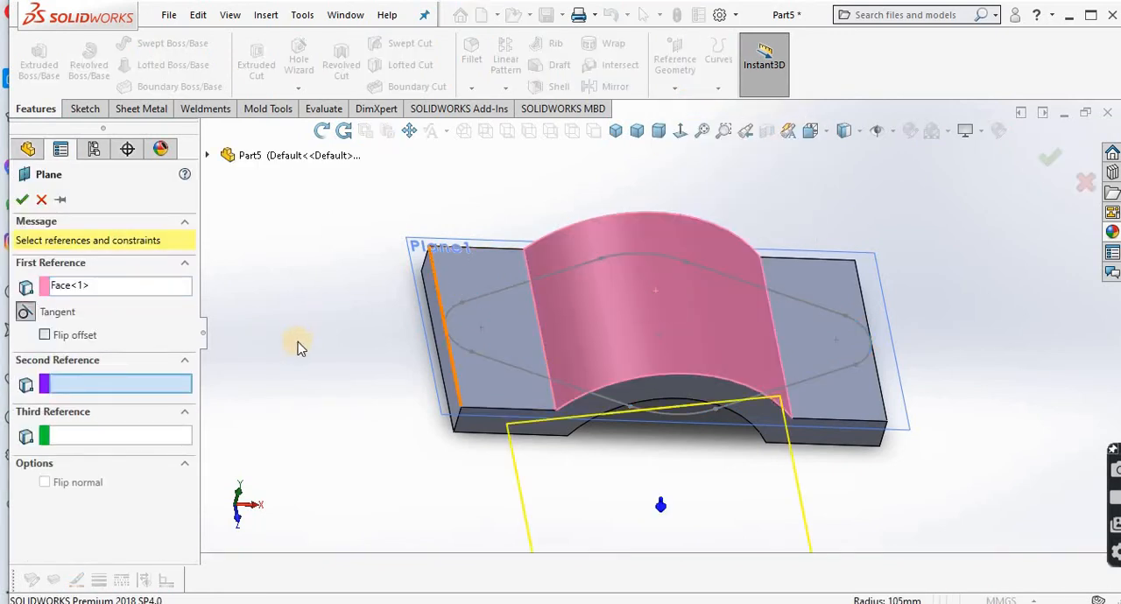
click(208, 156)
click(274, 267)
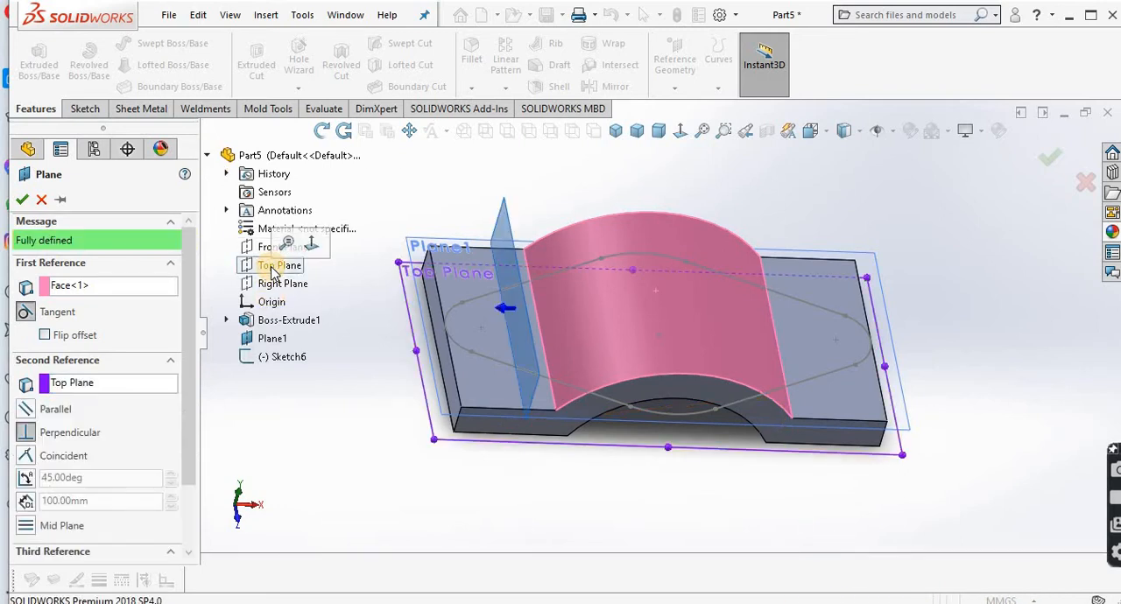
click(61, 417)
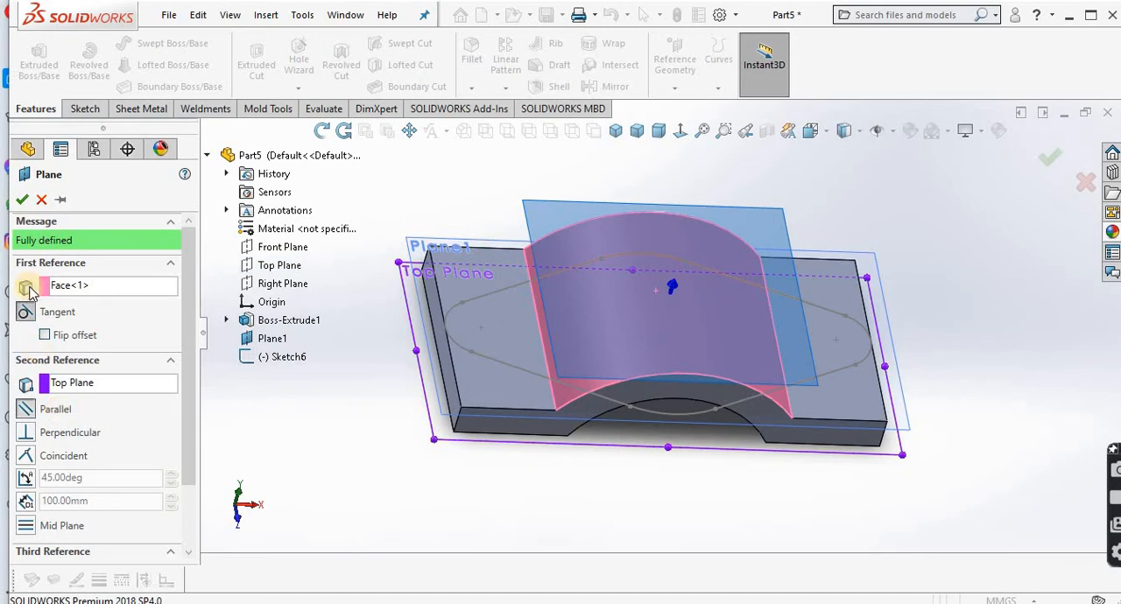
click(21, 200)
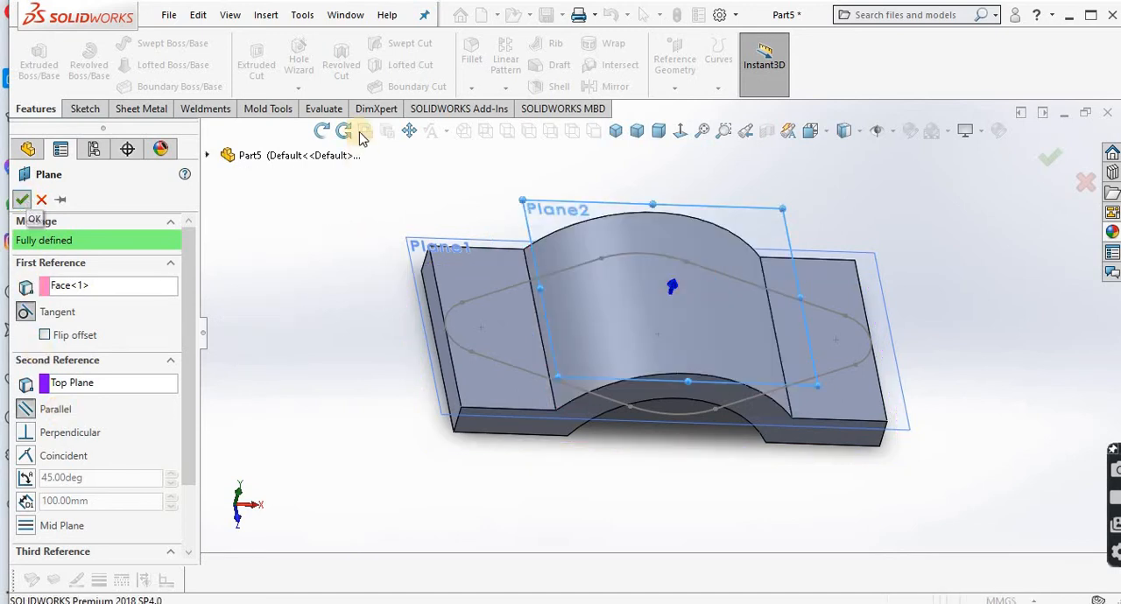
Step: Start a sketch on the plane tangent to the curved face and convert the flange profile sketch's entities into it
click(321, 130)
drag(349, 208, 364, 202)
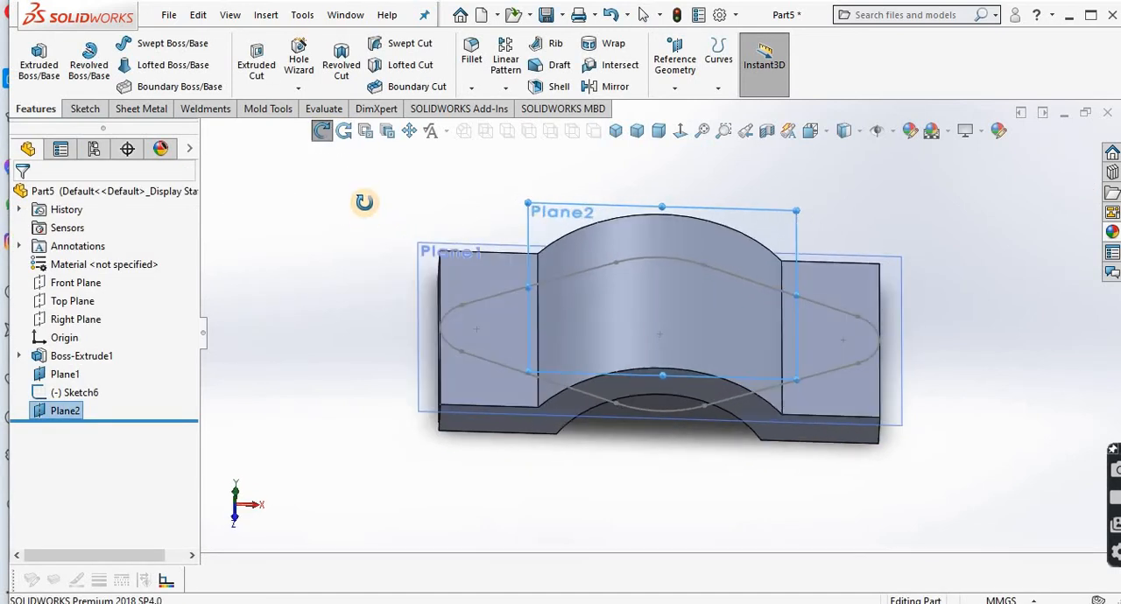
click(321, 131)
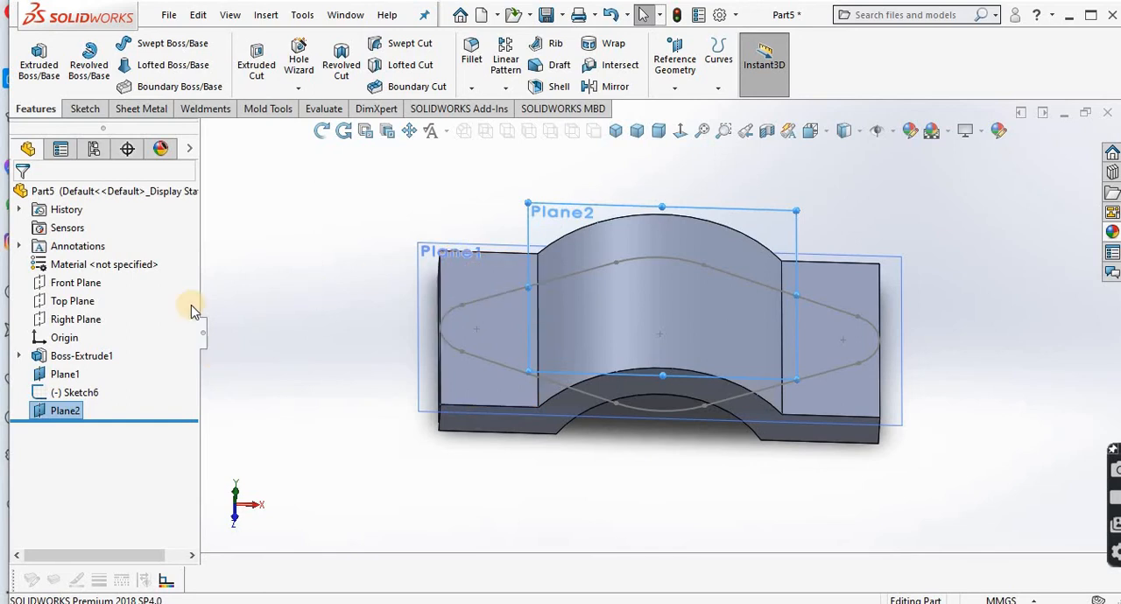
click(91, 111)
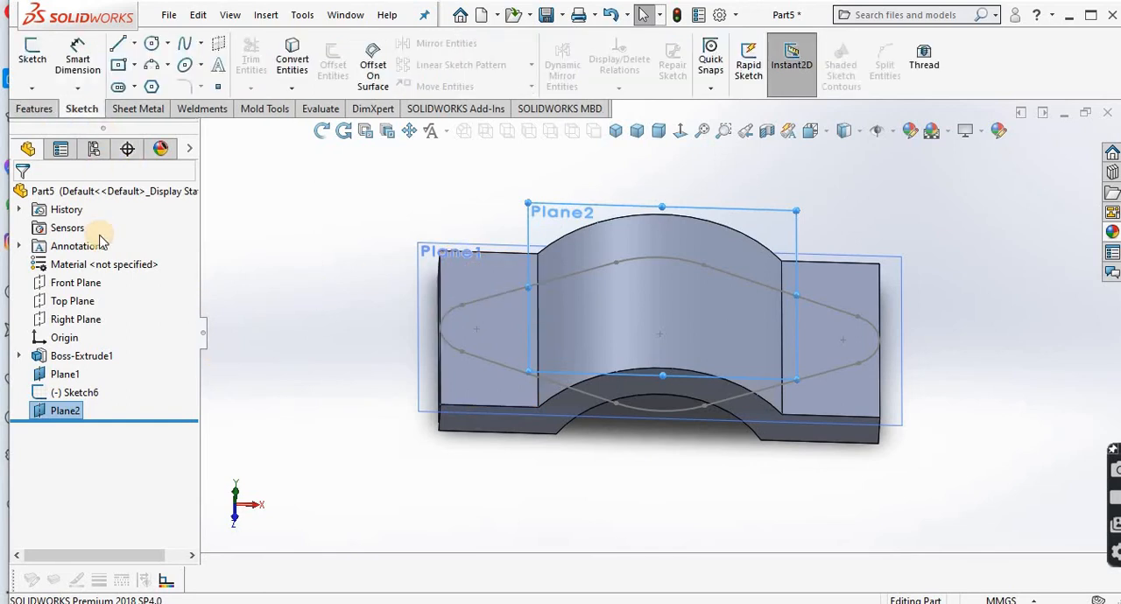
click(77, 394)
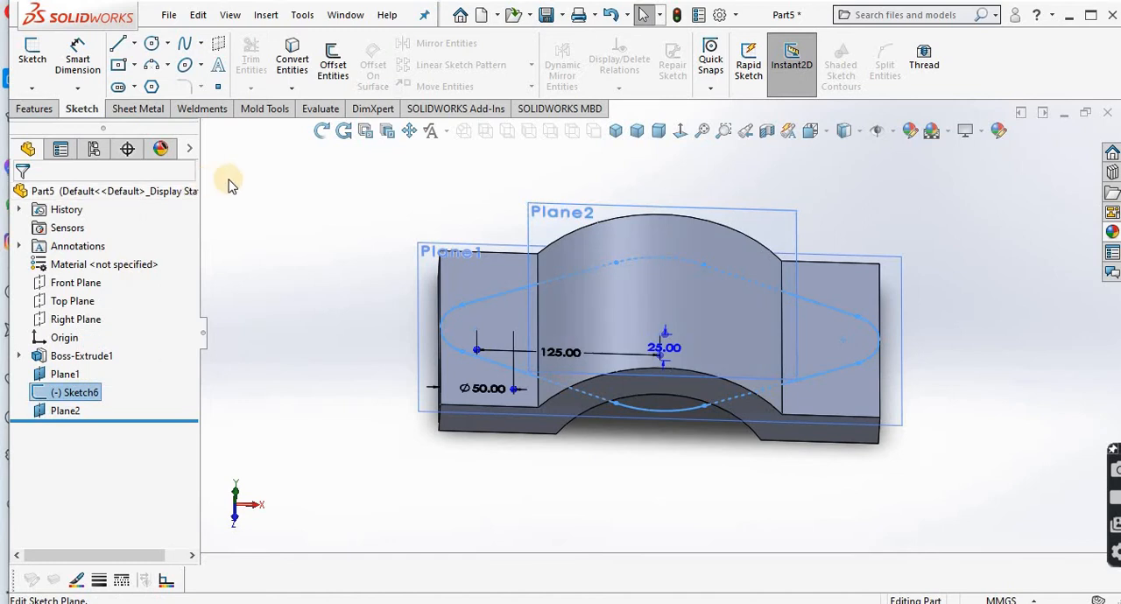
click(335, 237)
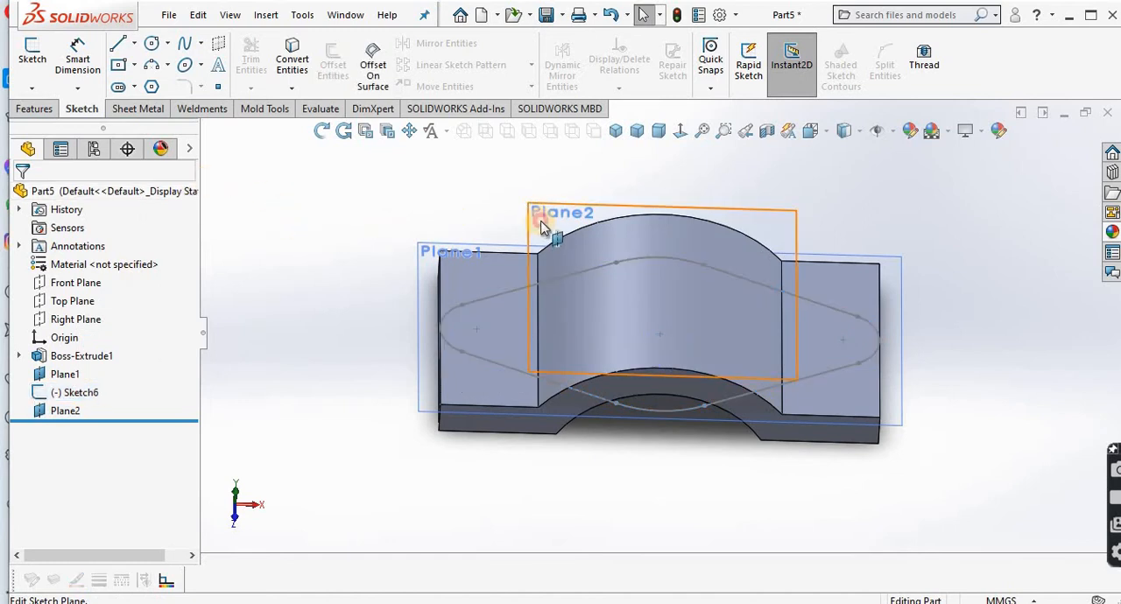
click(539, 218)
click(616, 175)
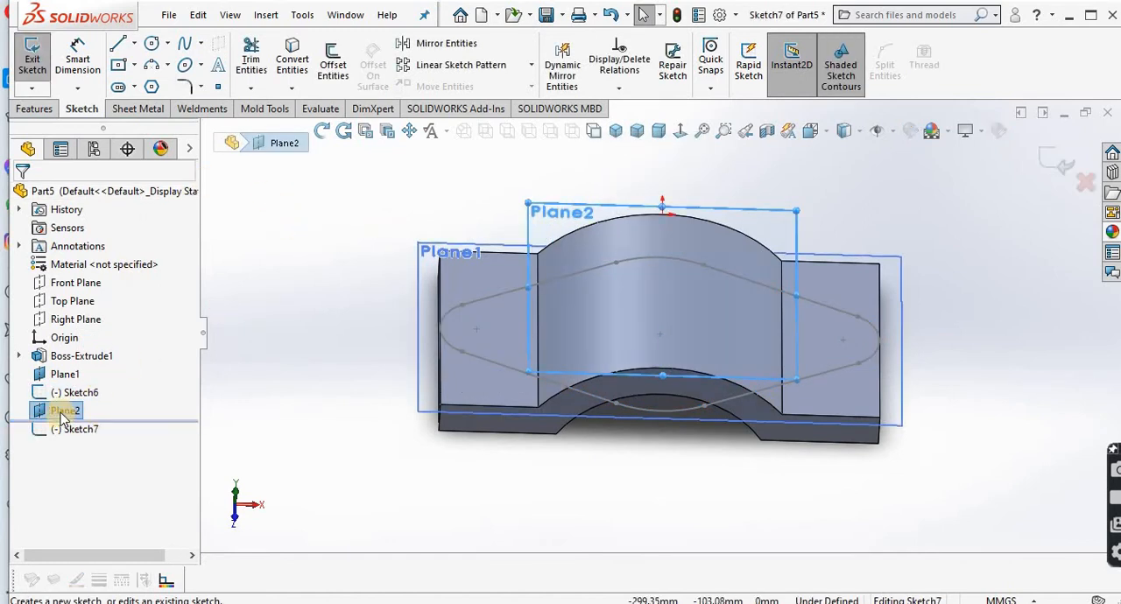
click(63, 413)
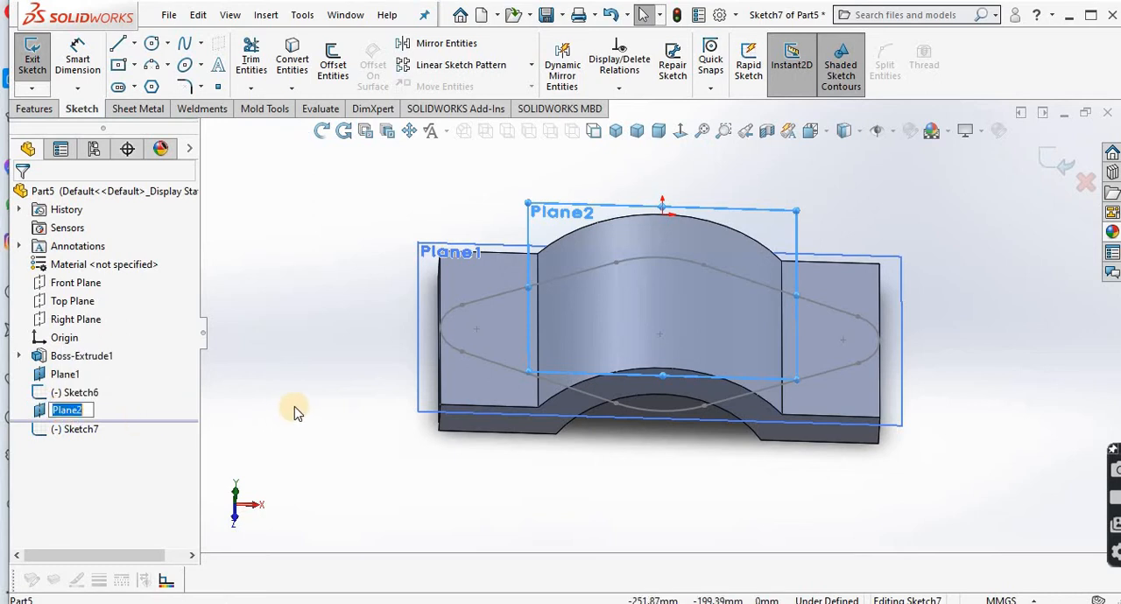
click(73, 393)
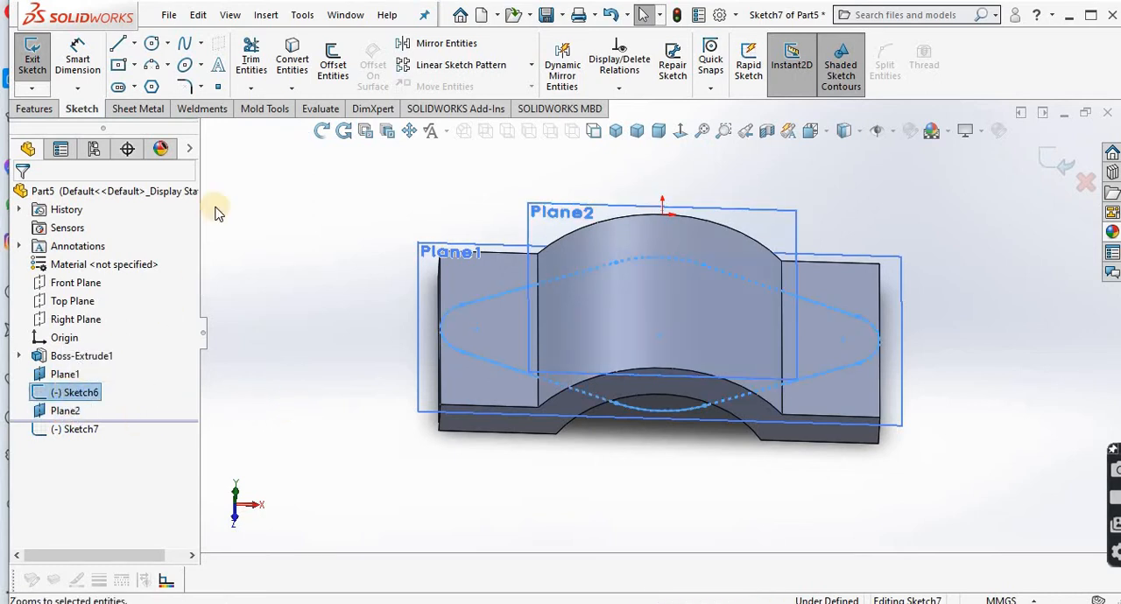
click(296, 63)
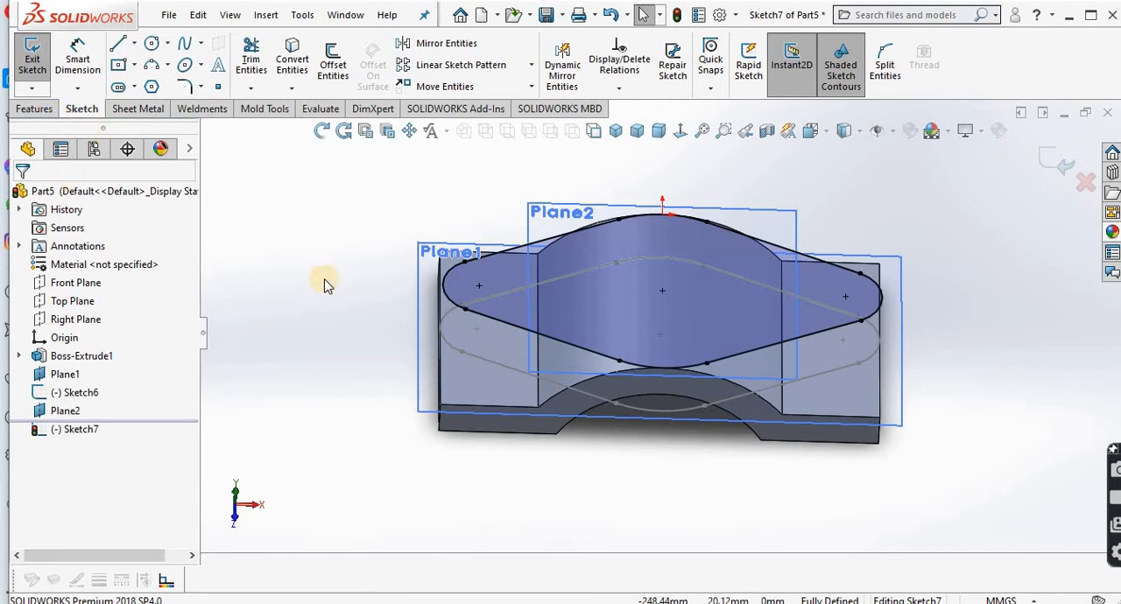
Step: Cut-extrude the converted profile to a blind depth of 150 mm with the cut side flipped to remove material outside it
middle_drag(325, 280, 321, 268)
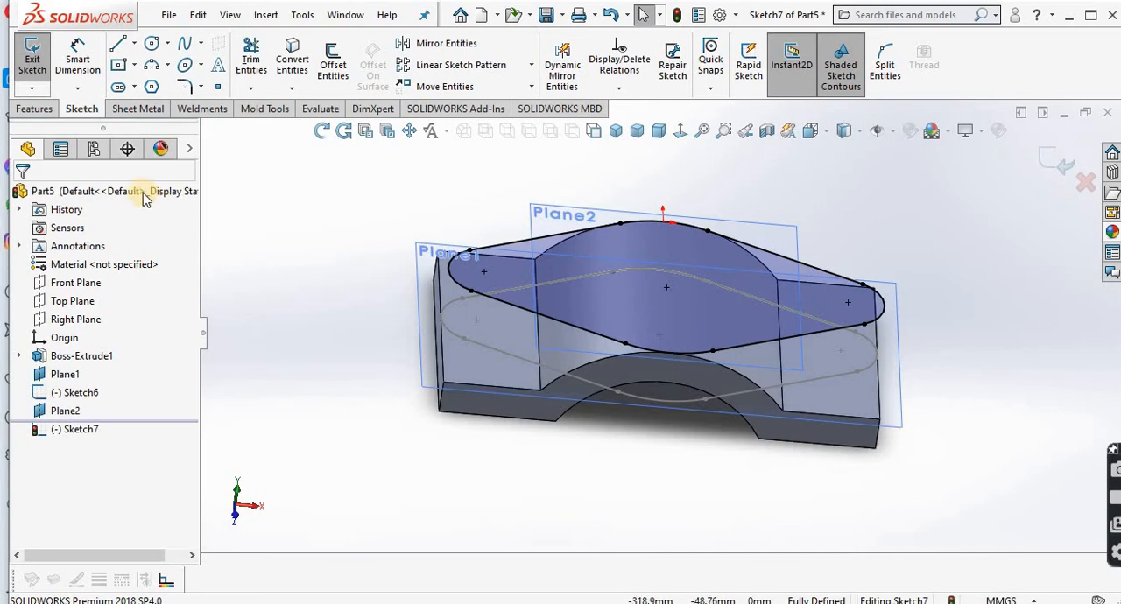
click(39, 111)
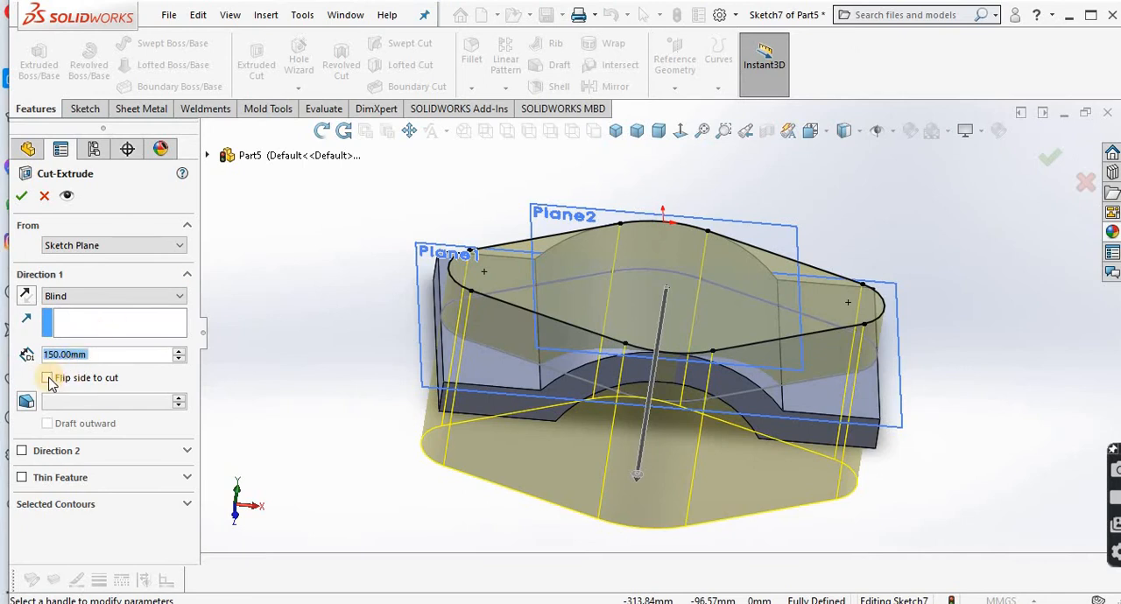
click(47, 379)
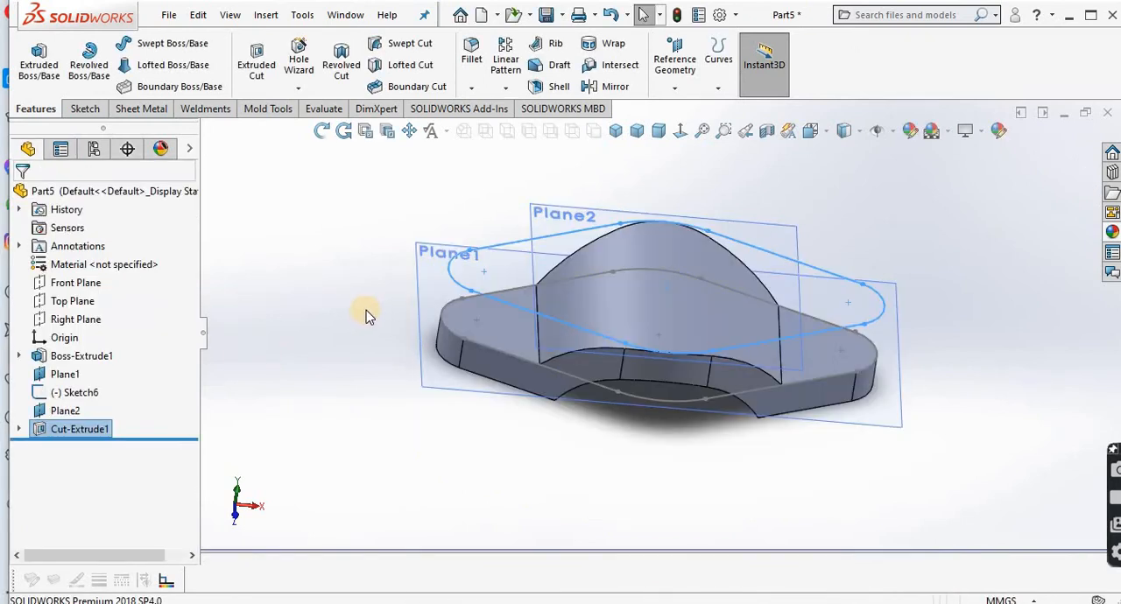
click(364, 243)
Step: Hide the 25 mm offset plane Plane1 and the tangent plane Plane2
click(322, 130)
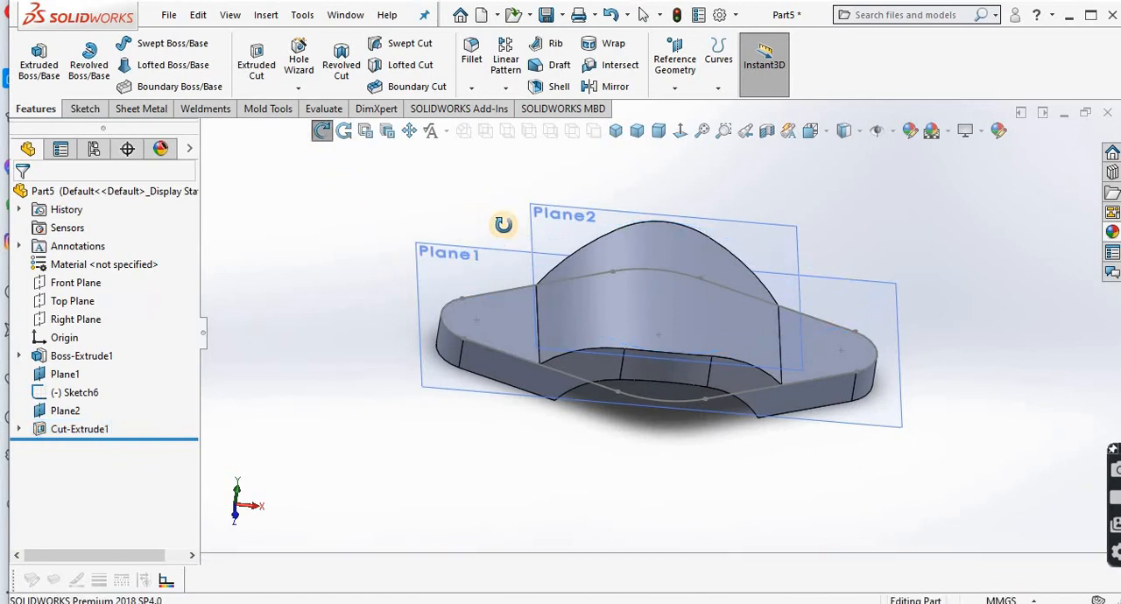
drag(506, 223, 265, 131)
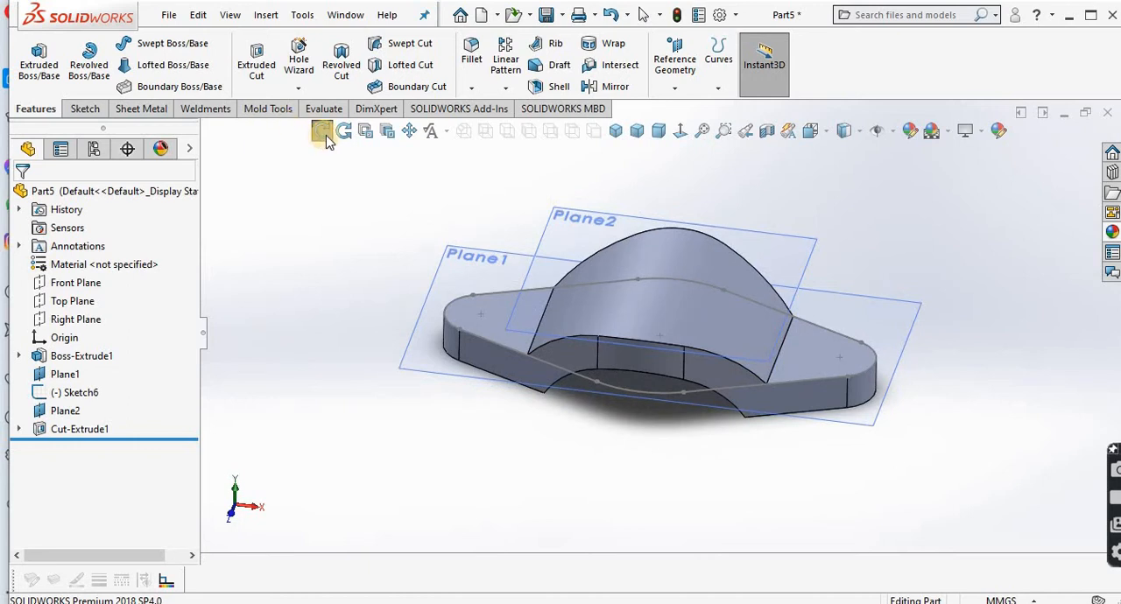
click(350, 296)
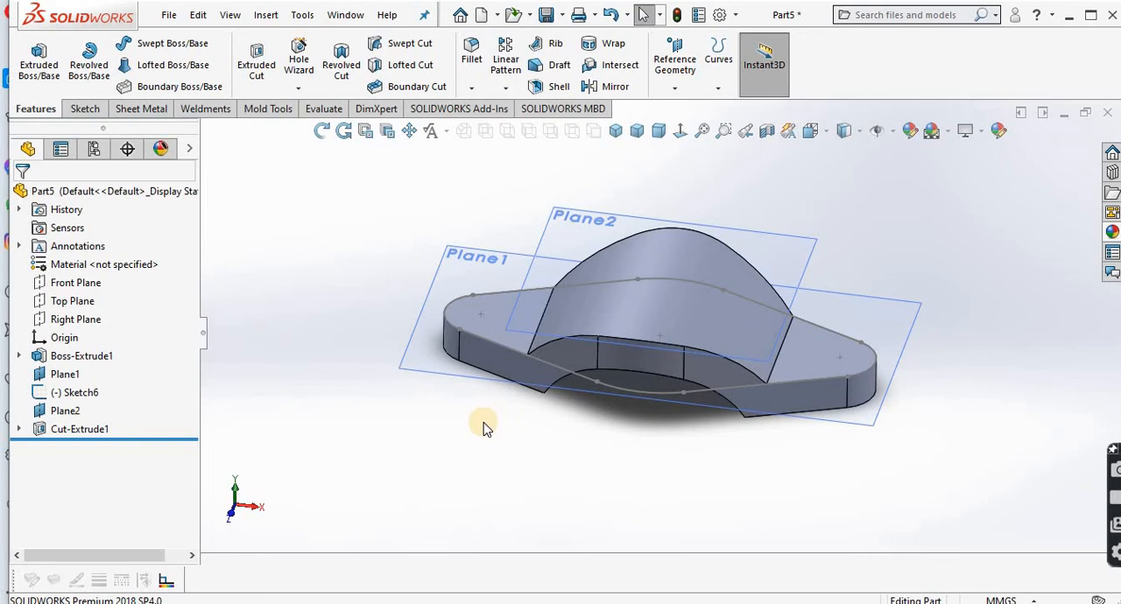
click(64, 375)
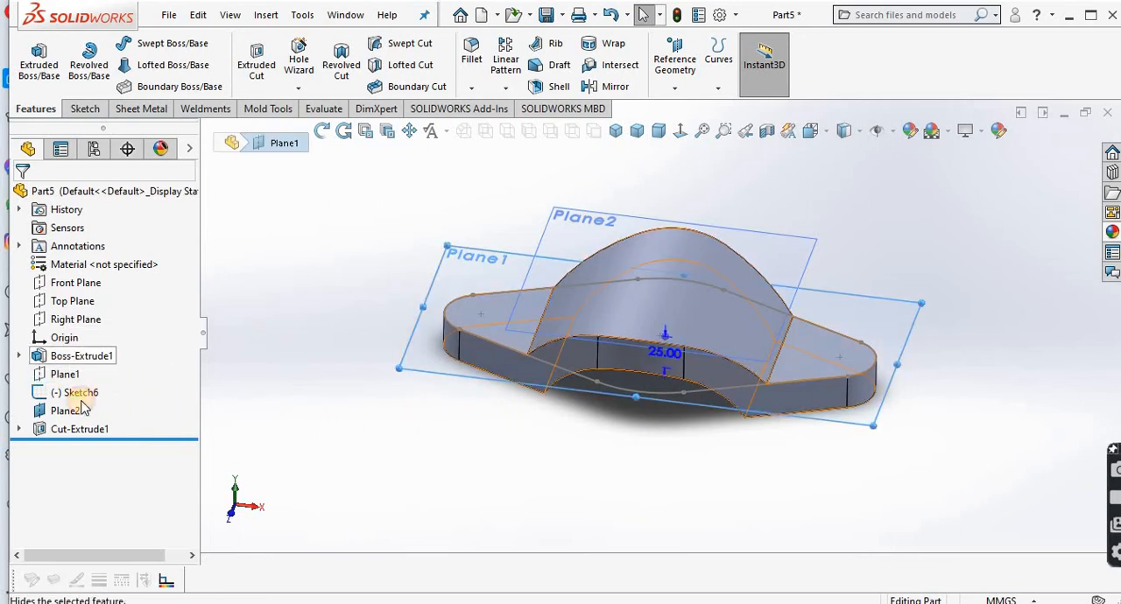
click(67, 411)
click(115, 386)
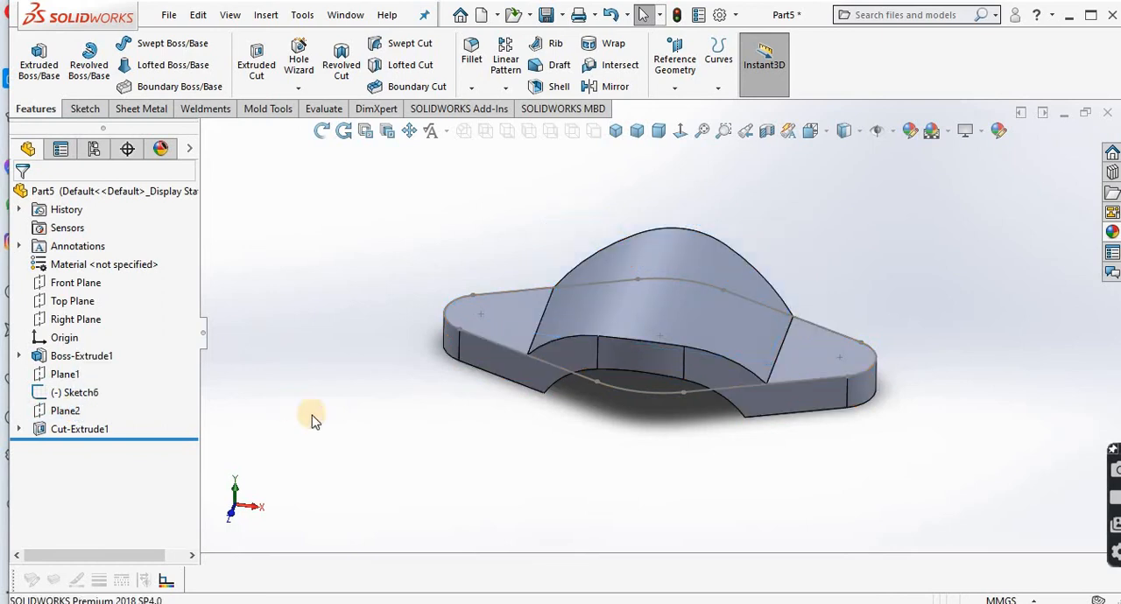
Step: Create a reference plane offset 35 mm above the Top Plane
click(674, 89)
click(685, 108)
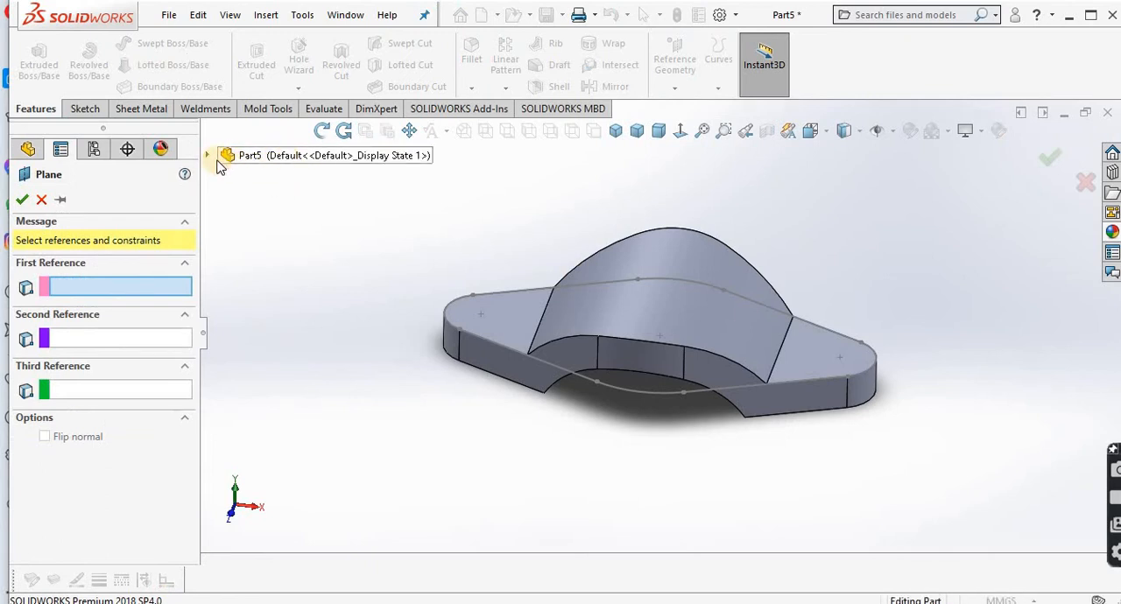
click(208, 155)
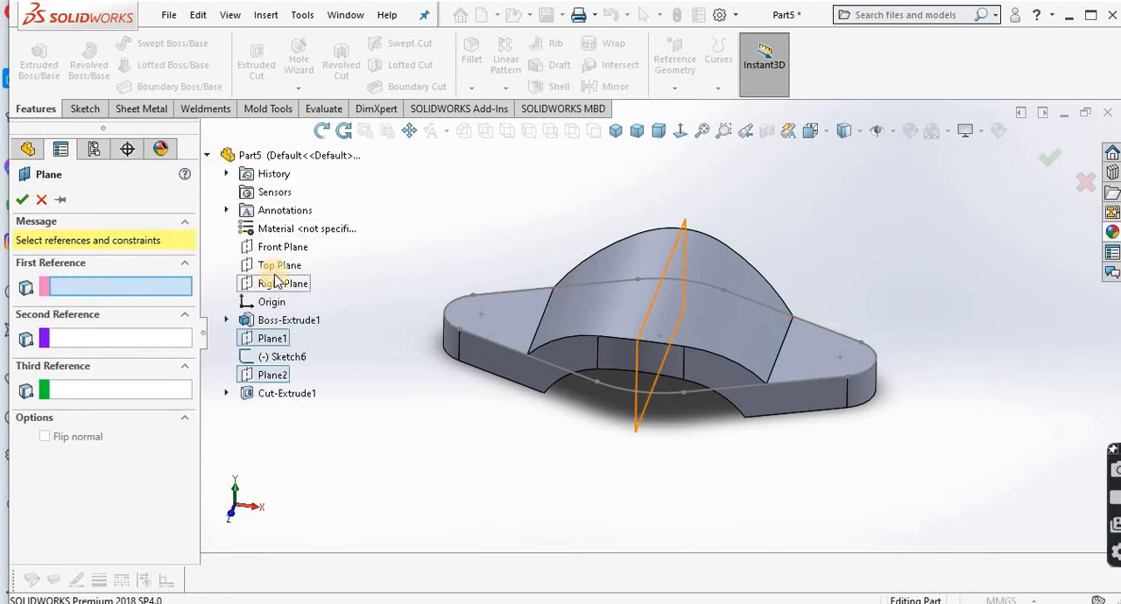
click(277, 271)
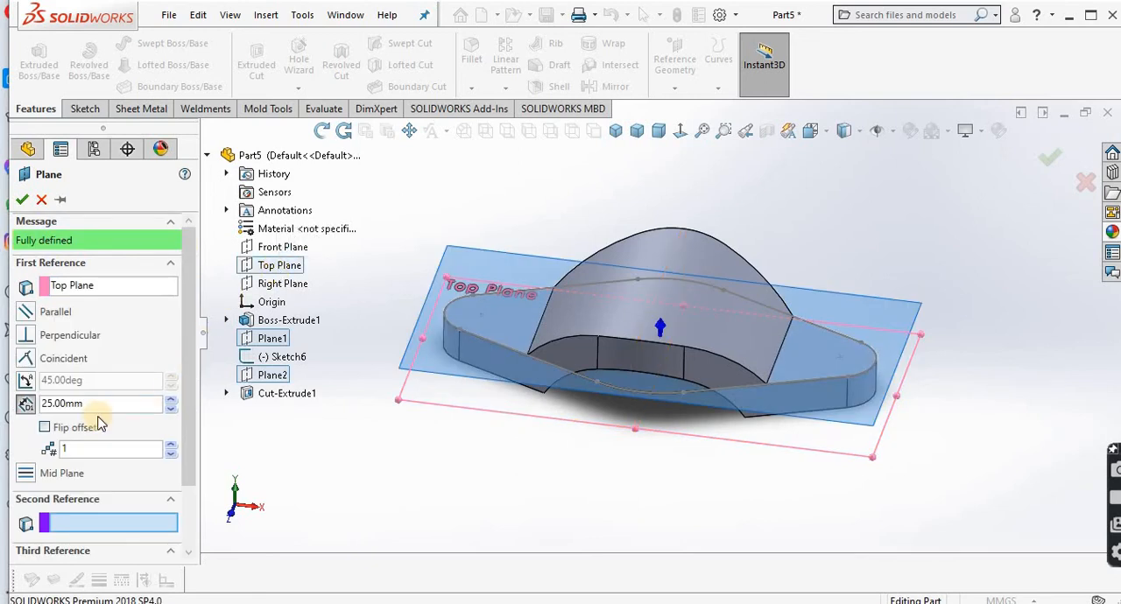
drag(97, 408, 34, 411)
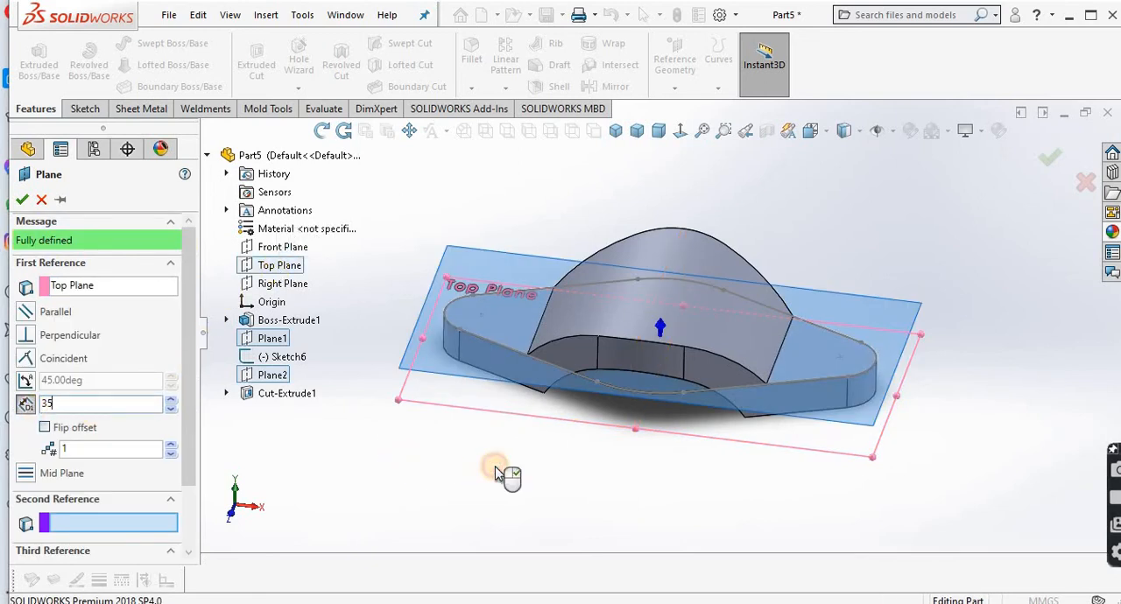
key(Return)
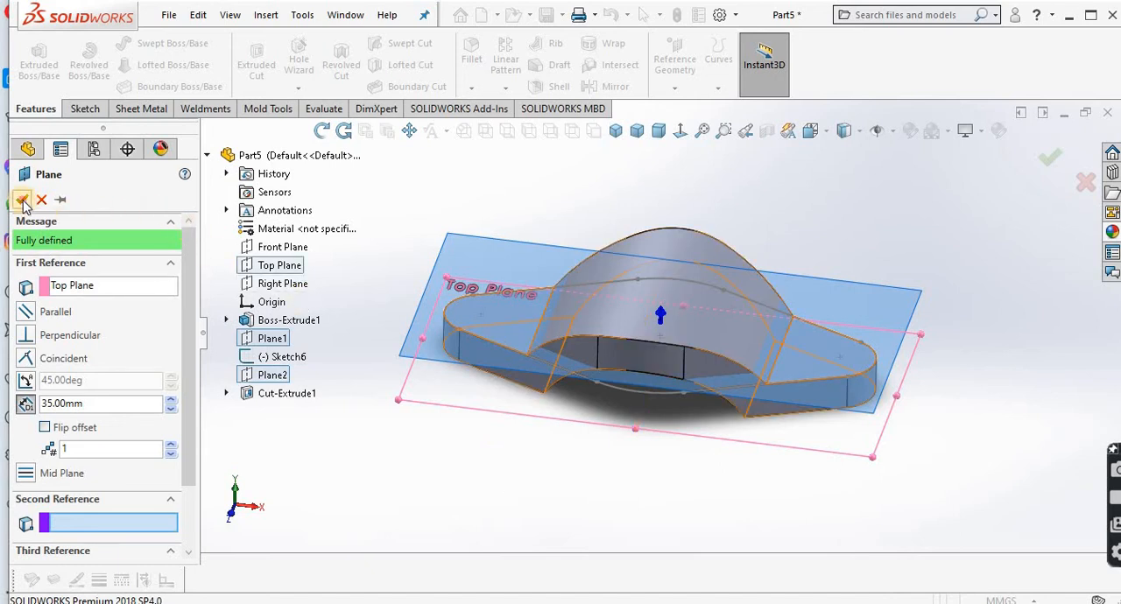
click(22, 200)
Step: Sketch a circle of 75 mm radius on the 35 mm offset plane, centred on the flange and reaching the origin
click(464, 247)
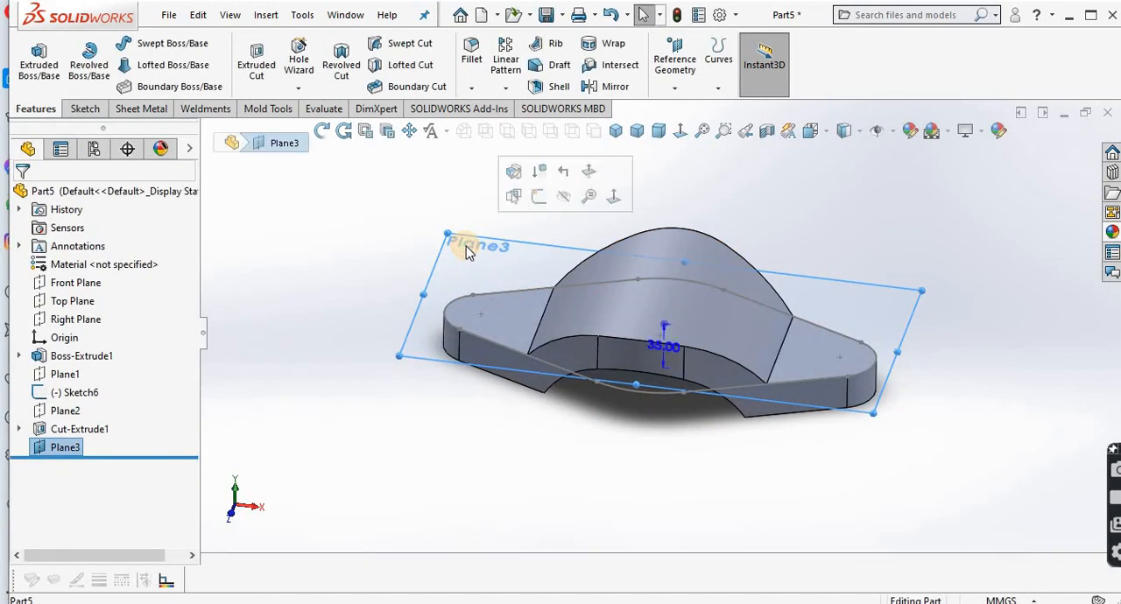
click(539, 196)
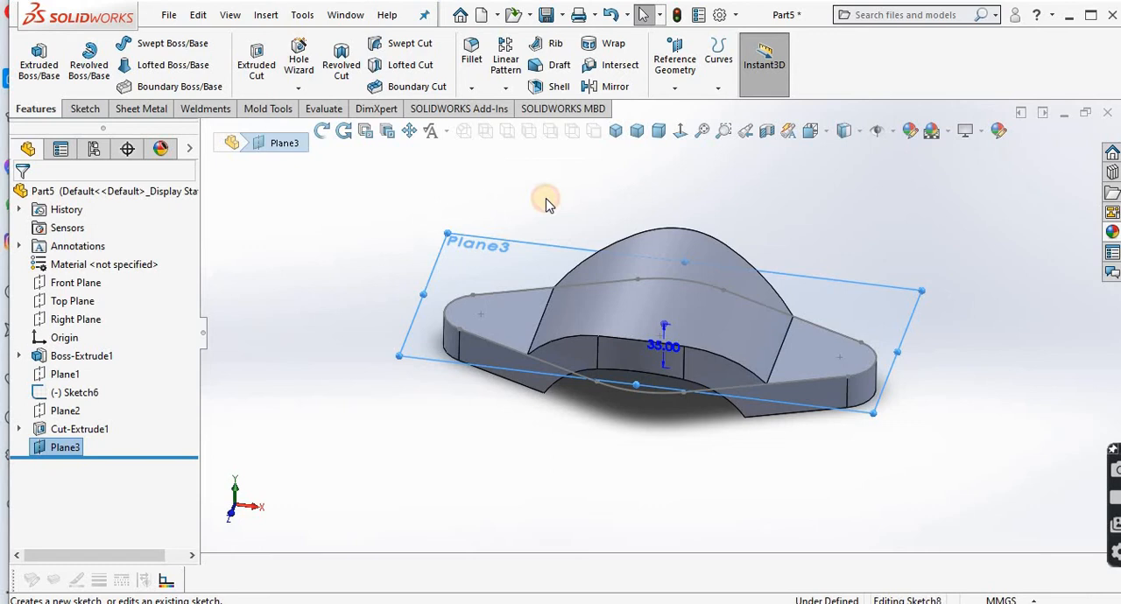
click(688, 137)
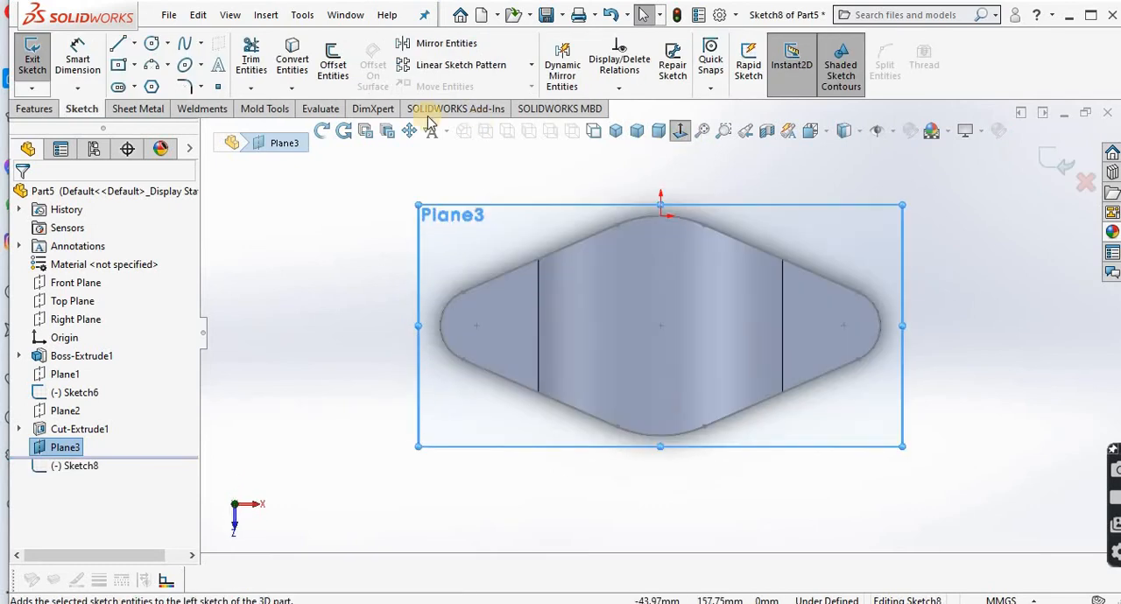
click(151, 43)
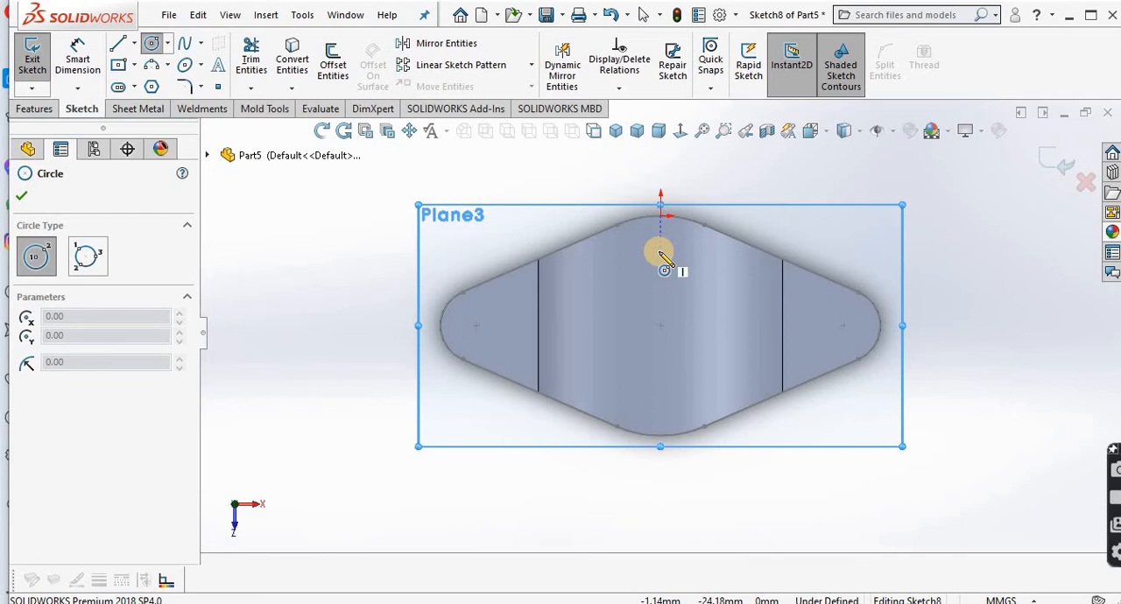
key(Escape)
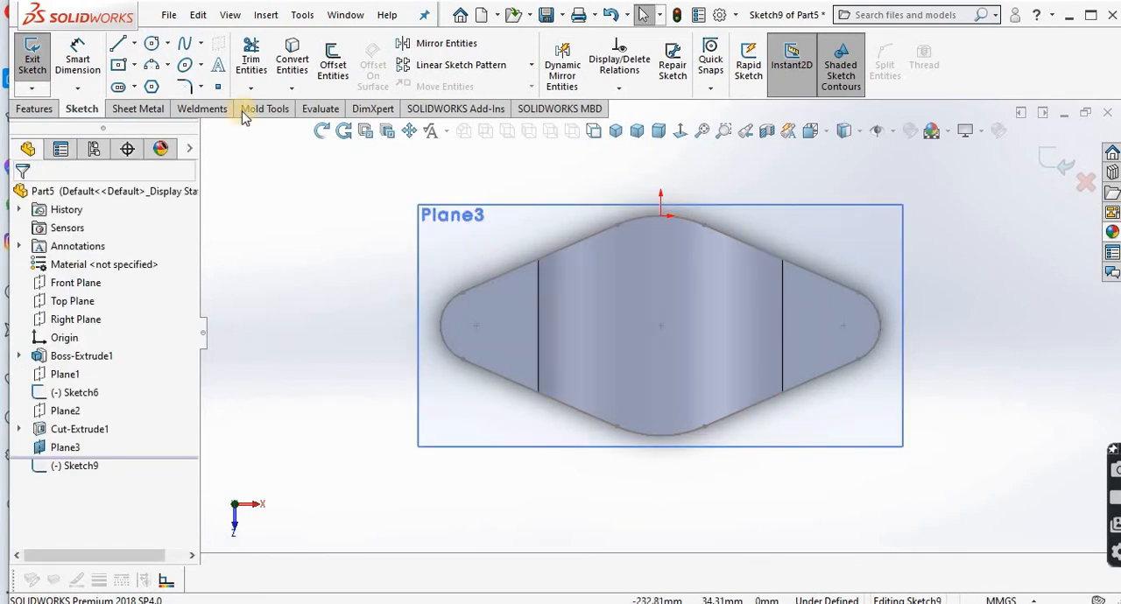
click(660, 324)
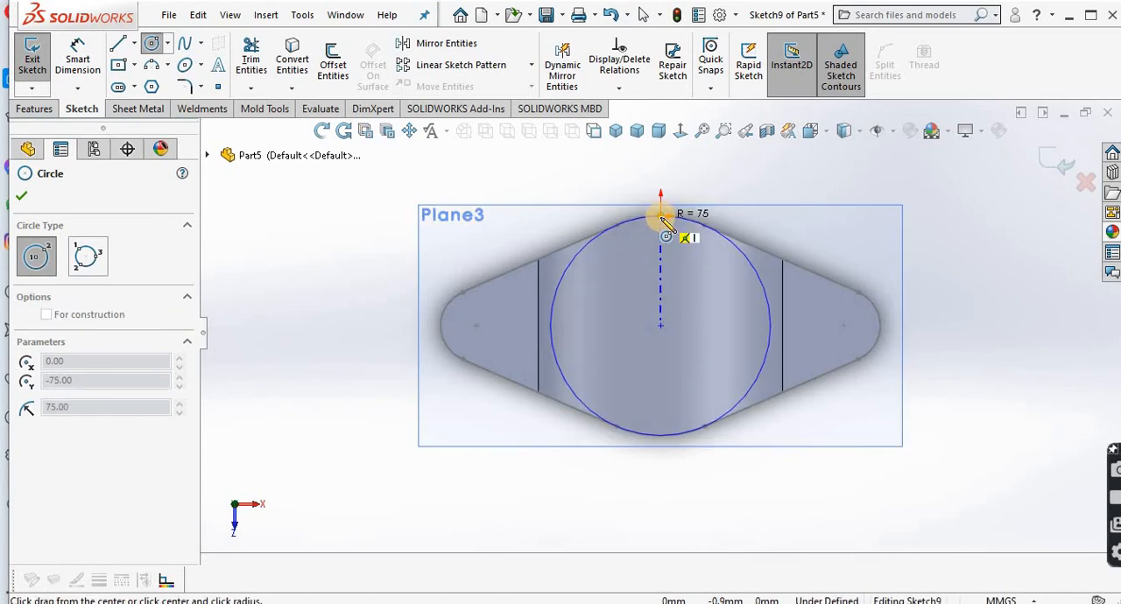
click(663, 218)
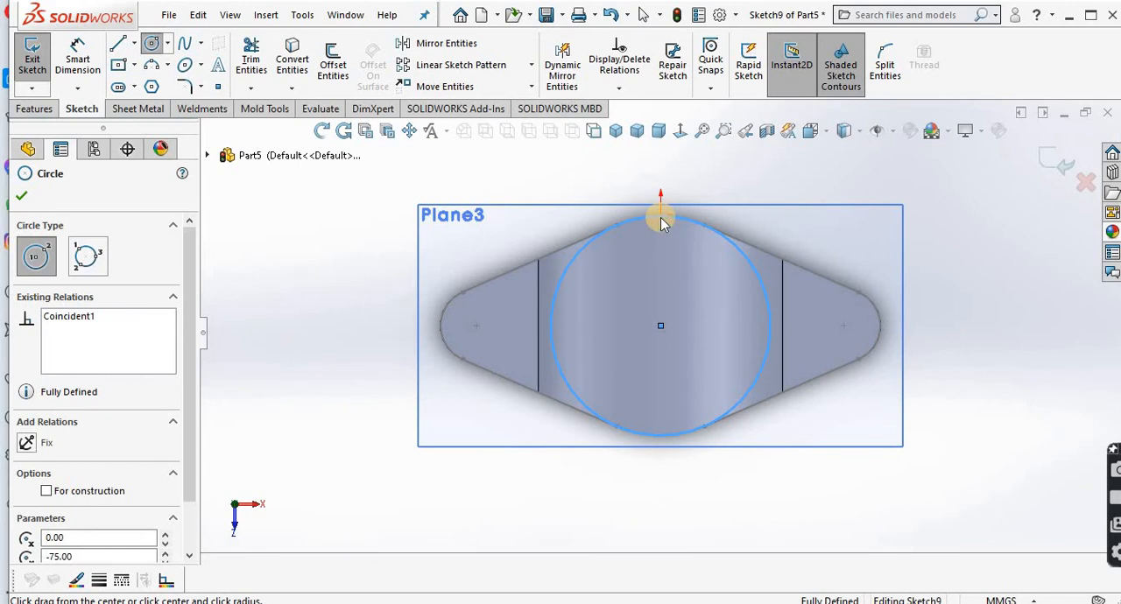
right_click(663, 223)
click(674, 225)
Step: Start a blind boss extrude of the circle upward from its sketch plane, merging it with the flange body
click(321, 130)
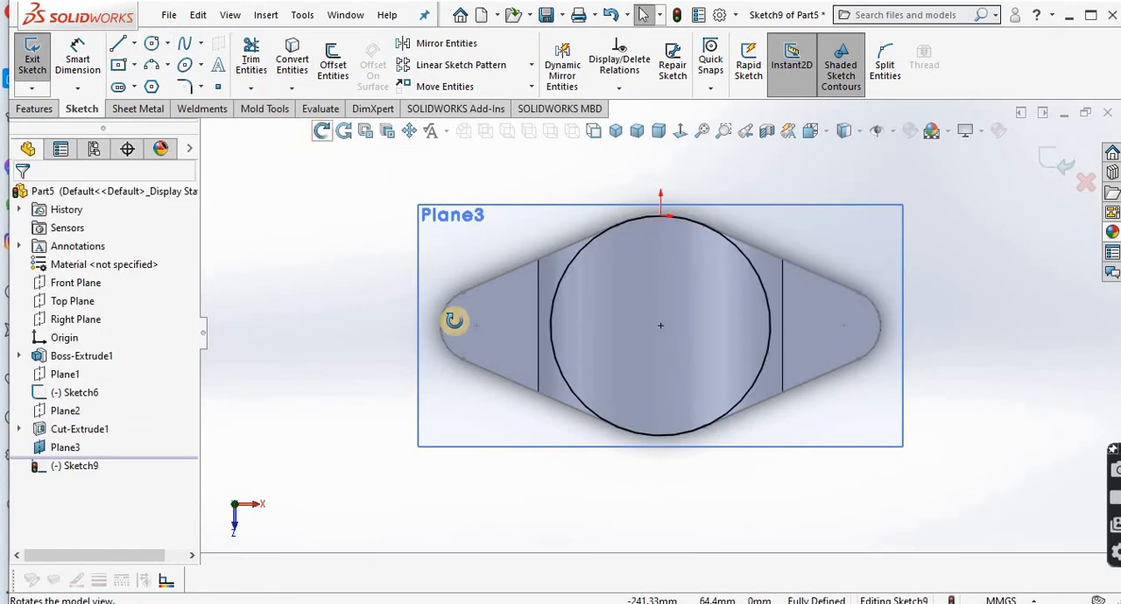
drag(453, 321, 429, 149)
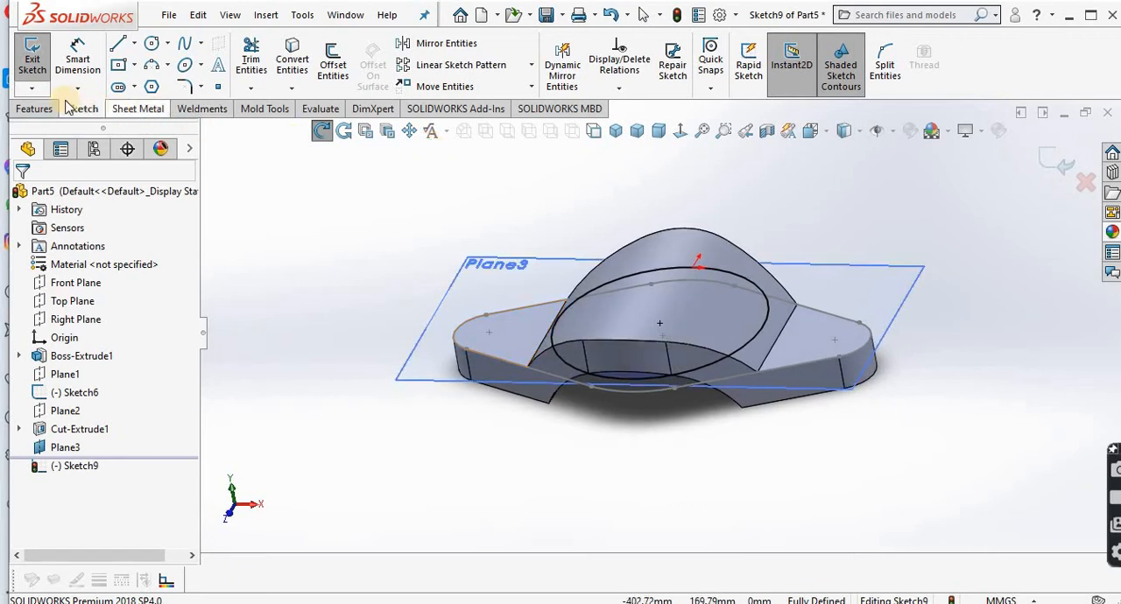
click(35, 109)
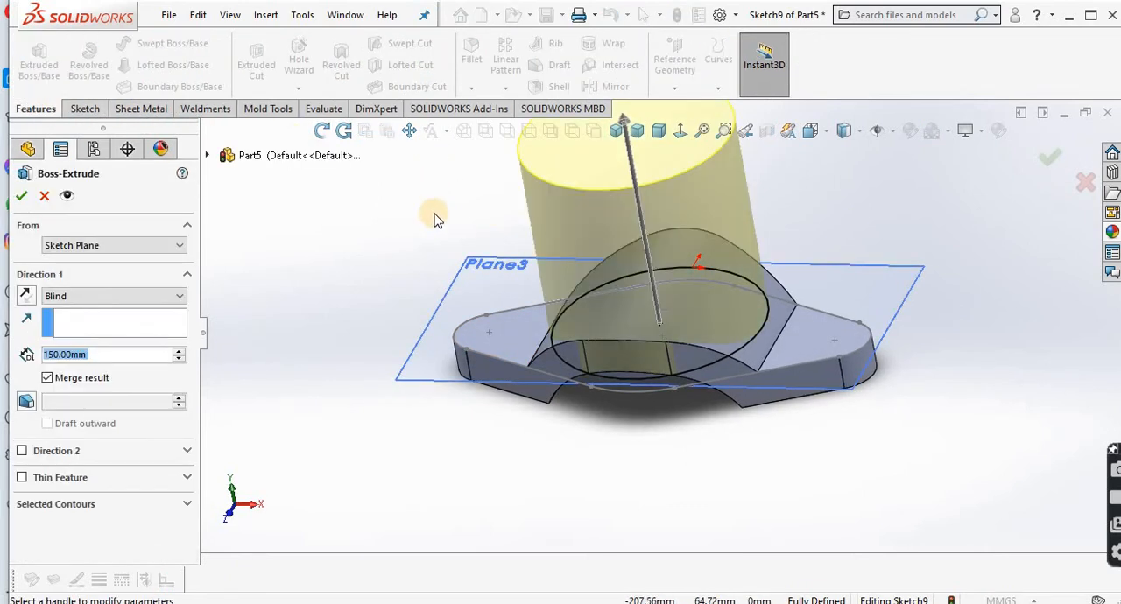
middle_drag(434, 219, 302, 598)
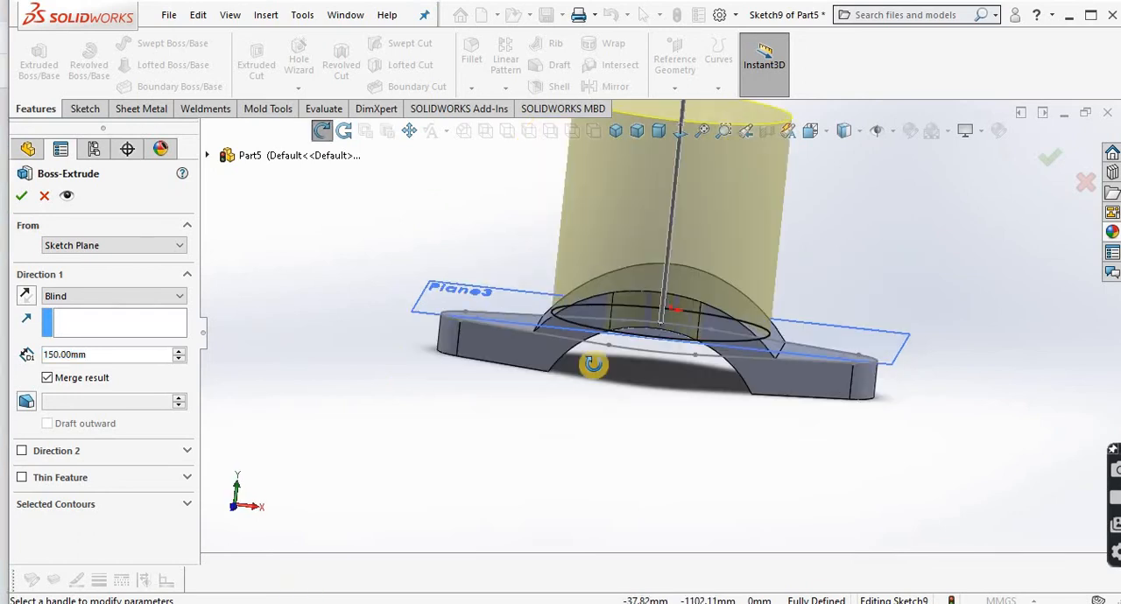
click(271, 602)
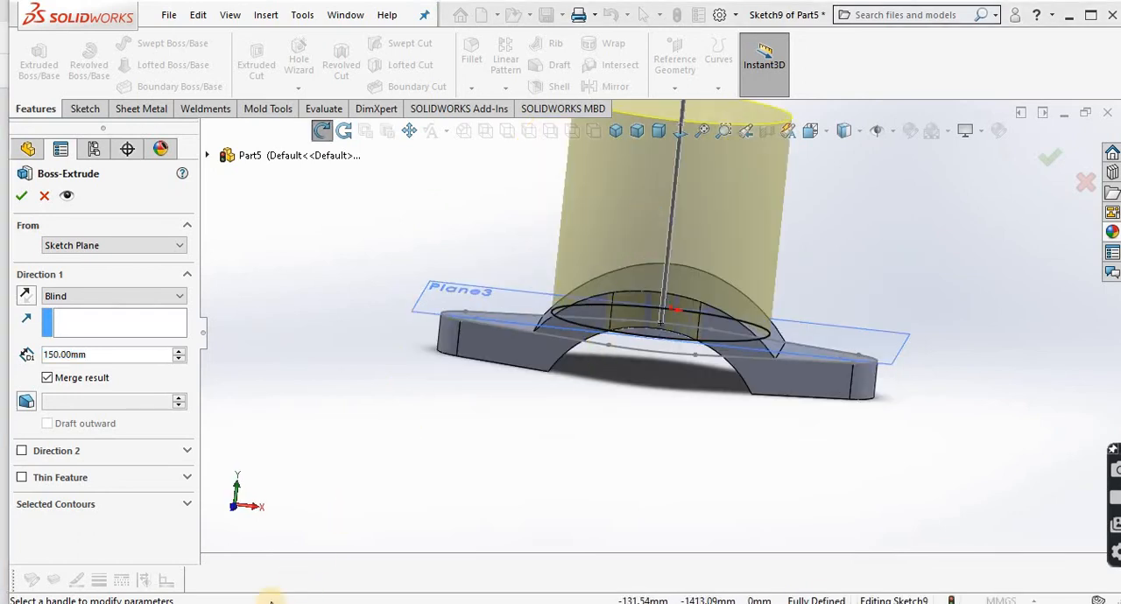